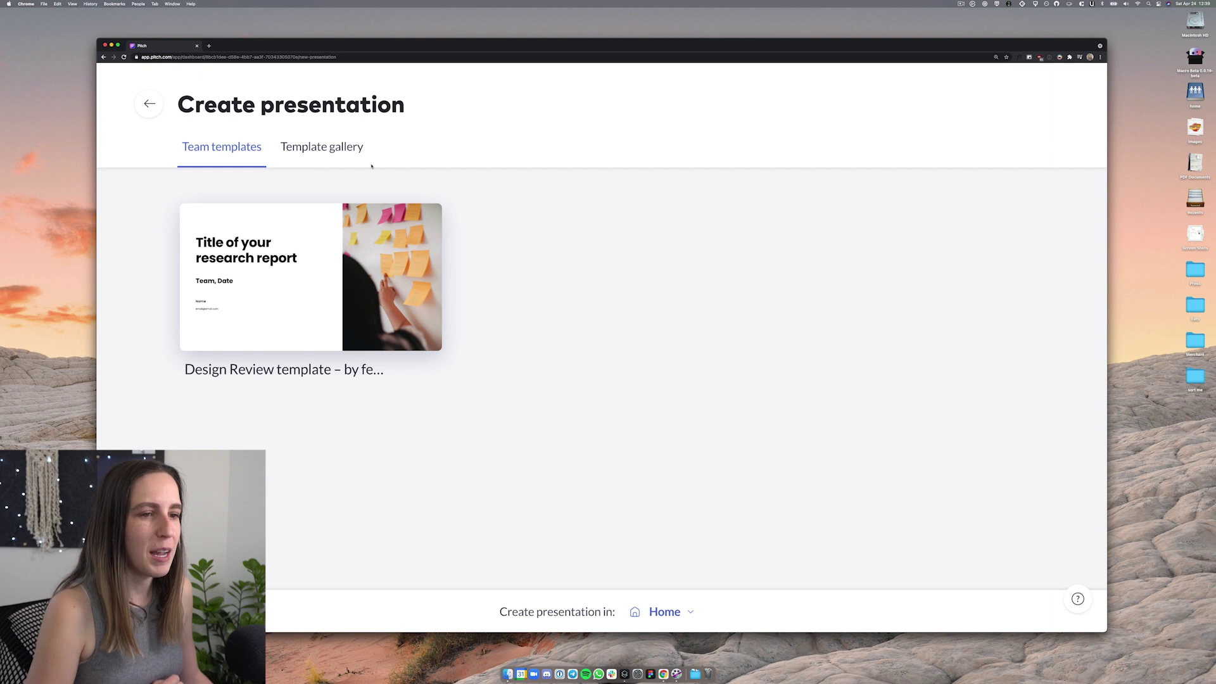
Create a new presentation from the Light starter template in the Template gallery
click(328, 149)
mouse_move(353, 290)
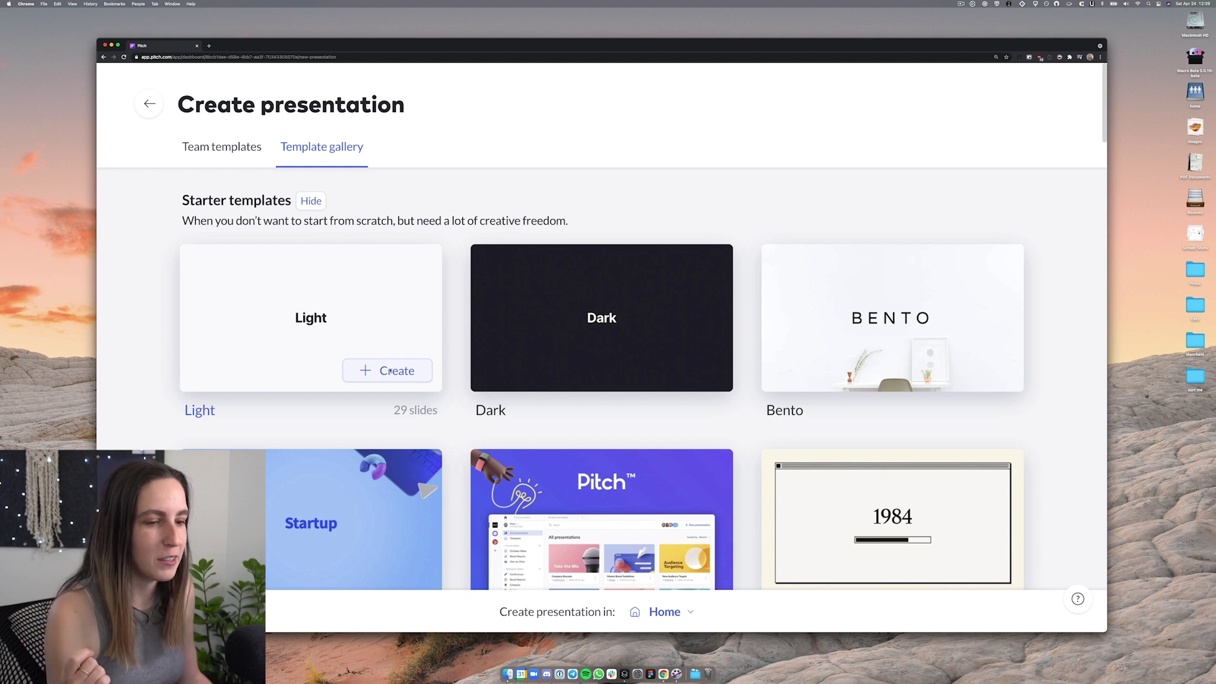
click(388, 372)
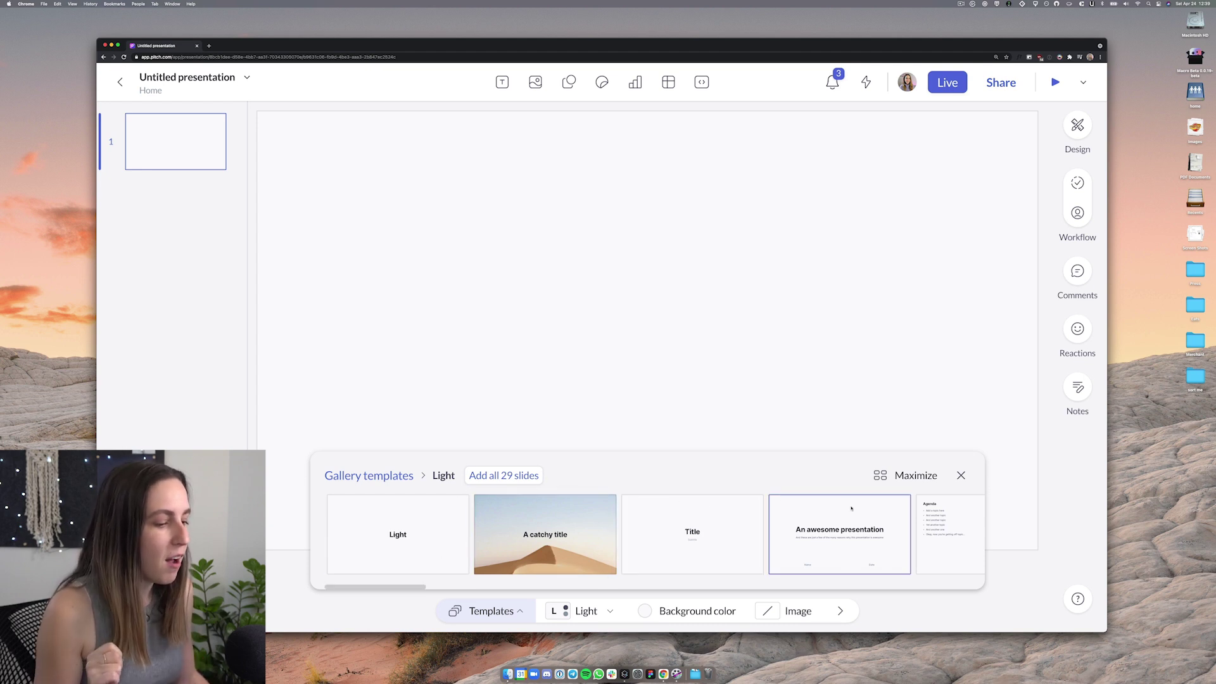
Add a Title text box reading 'User Research Report' aligned to the margin guides
click(961, 475)
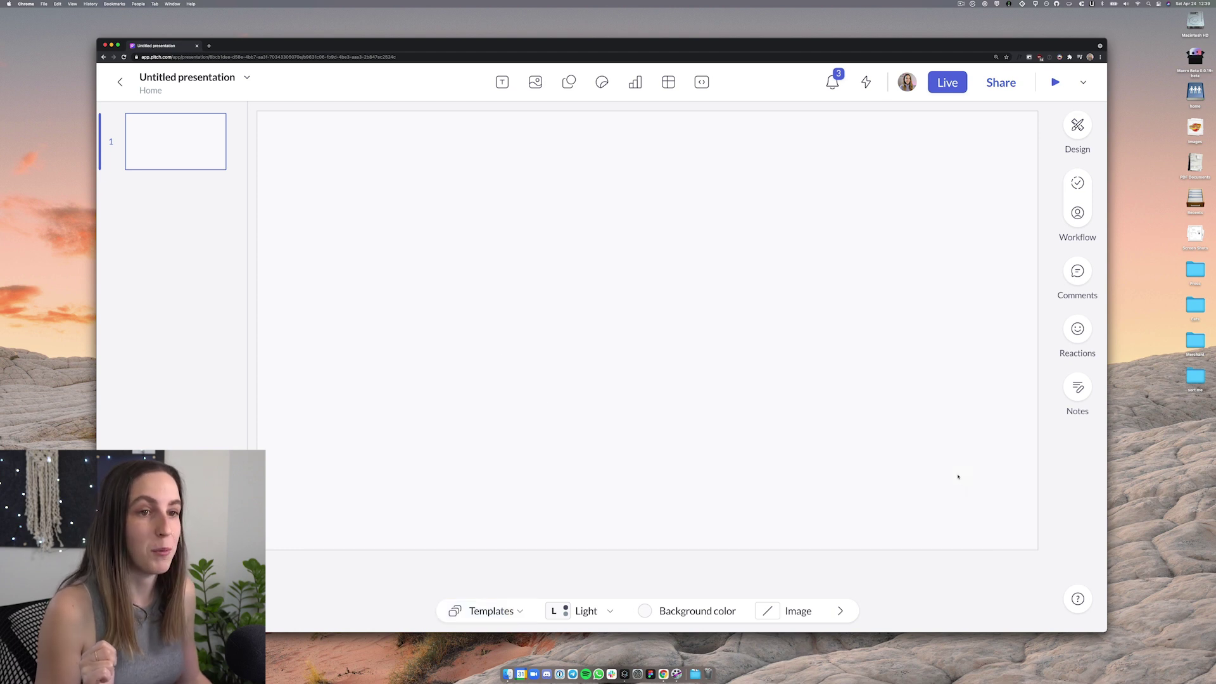
click(502, 82)
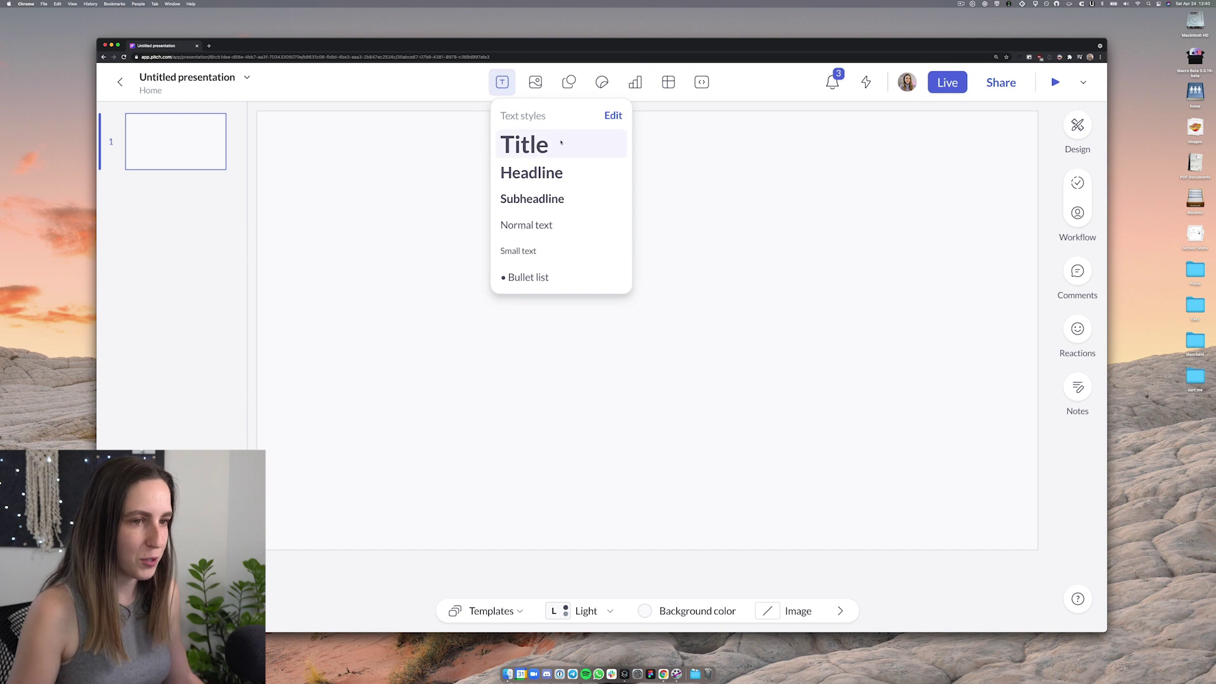
click(561, 142)
text(User Research Report)
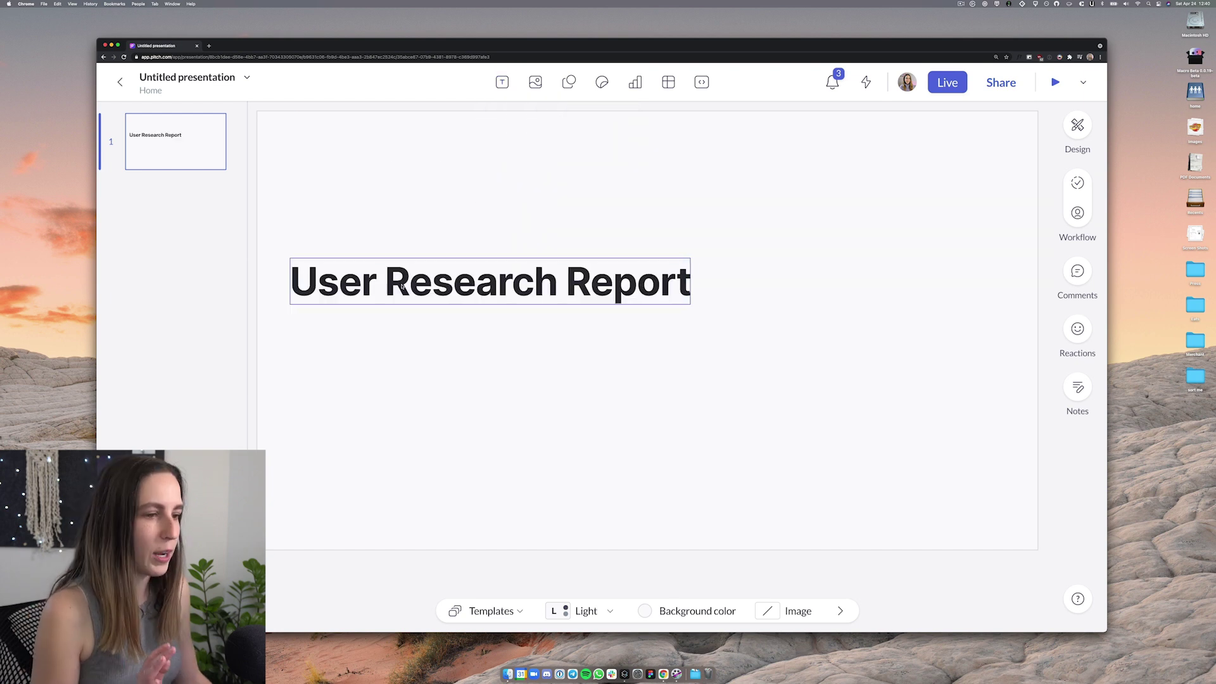
drag(437, 287, 443, 289)
double_click(444, 289)
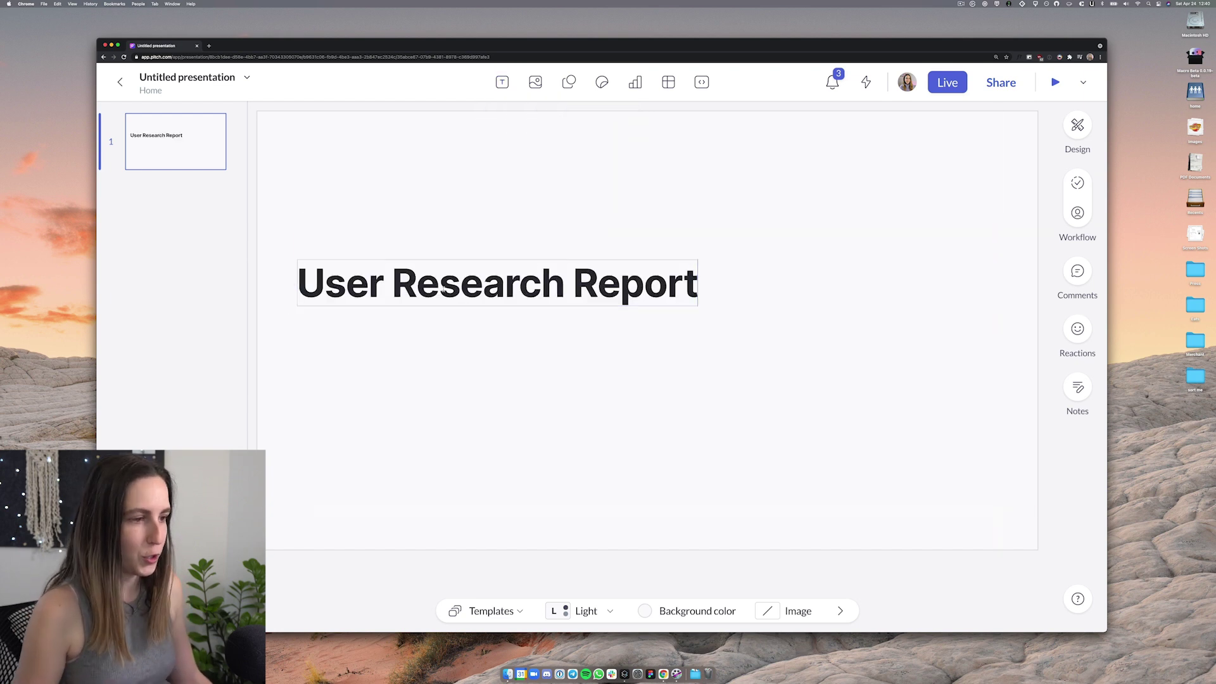
triple_click(443, 289)
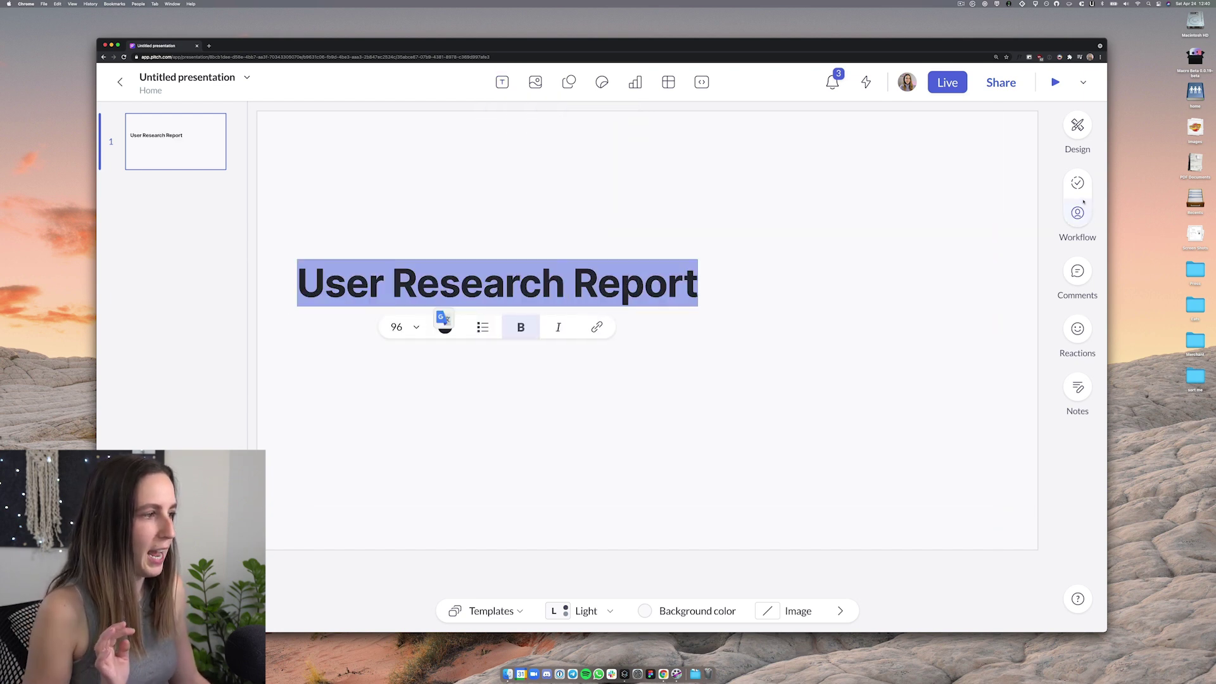
Start uploading a custom font from the title's Font family list
click(1077, 126)
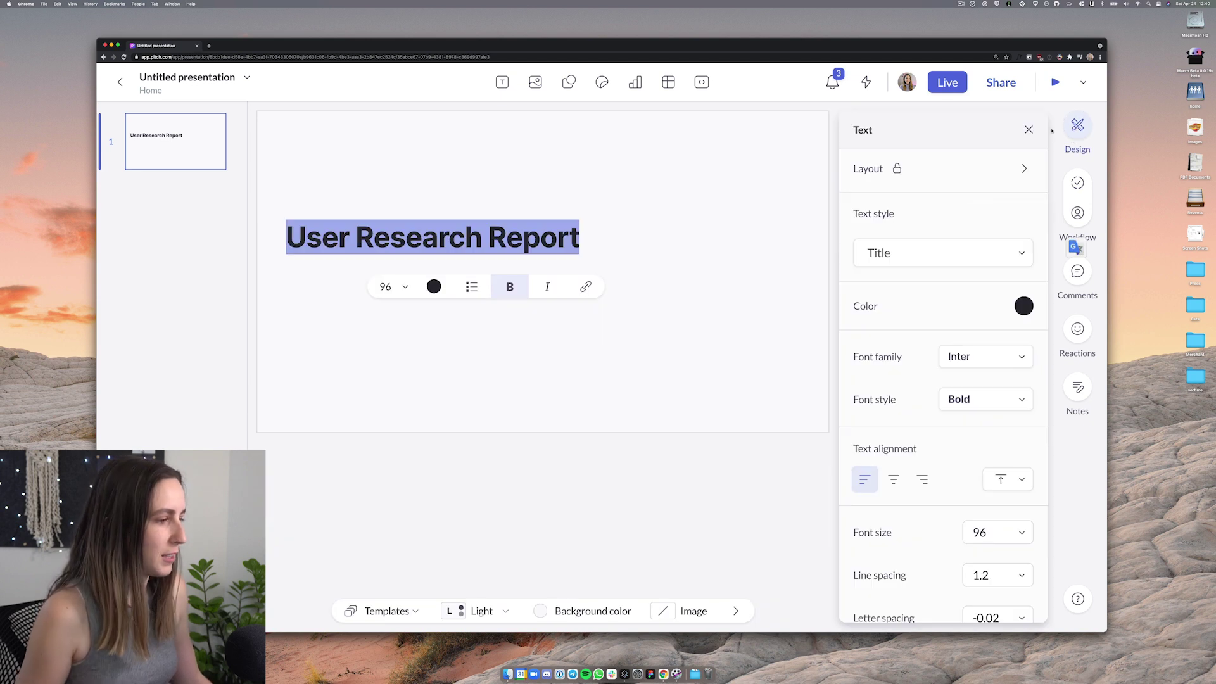
click(985, 356)
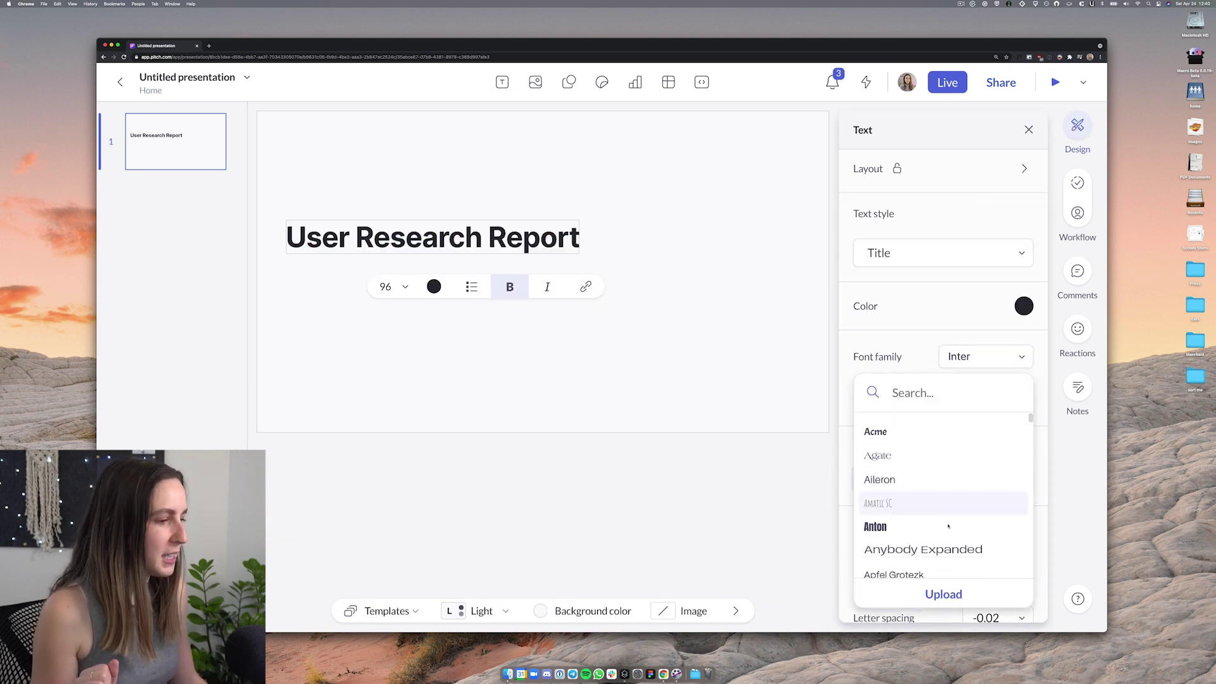
scroll(948, 529, down, 1)
click(943, 594)
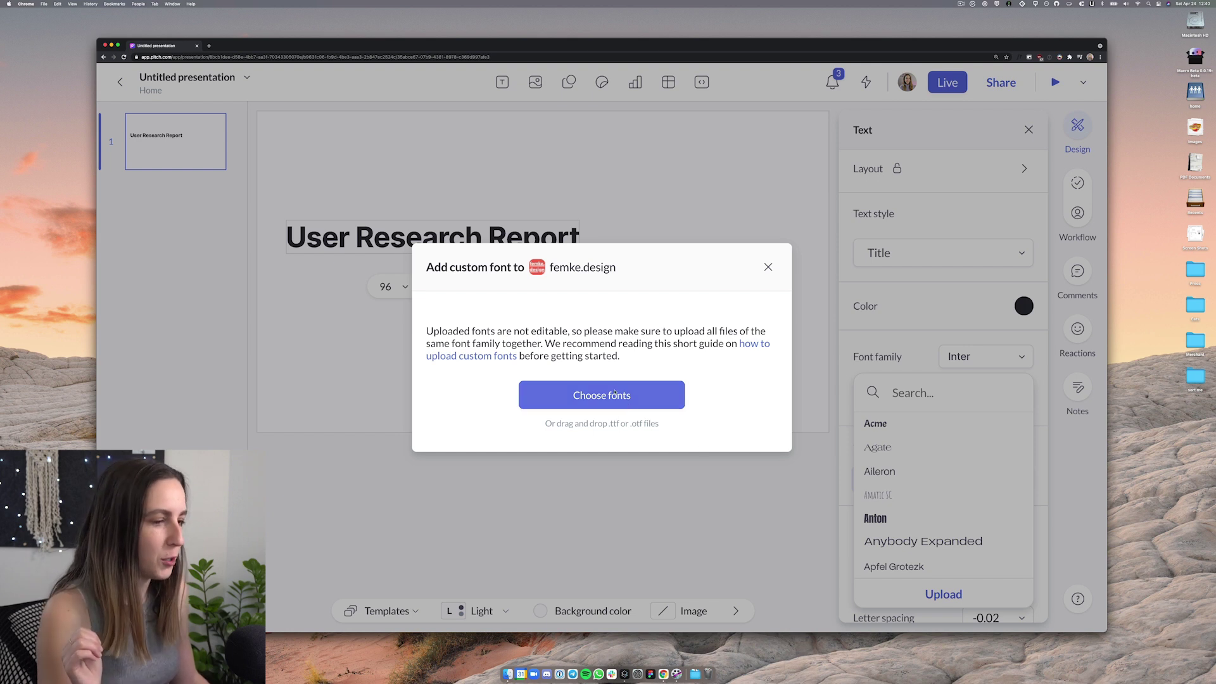
Upload all seven Palanquin font files to the workspace
click(614, 395)
key(super+a)
key(Return)
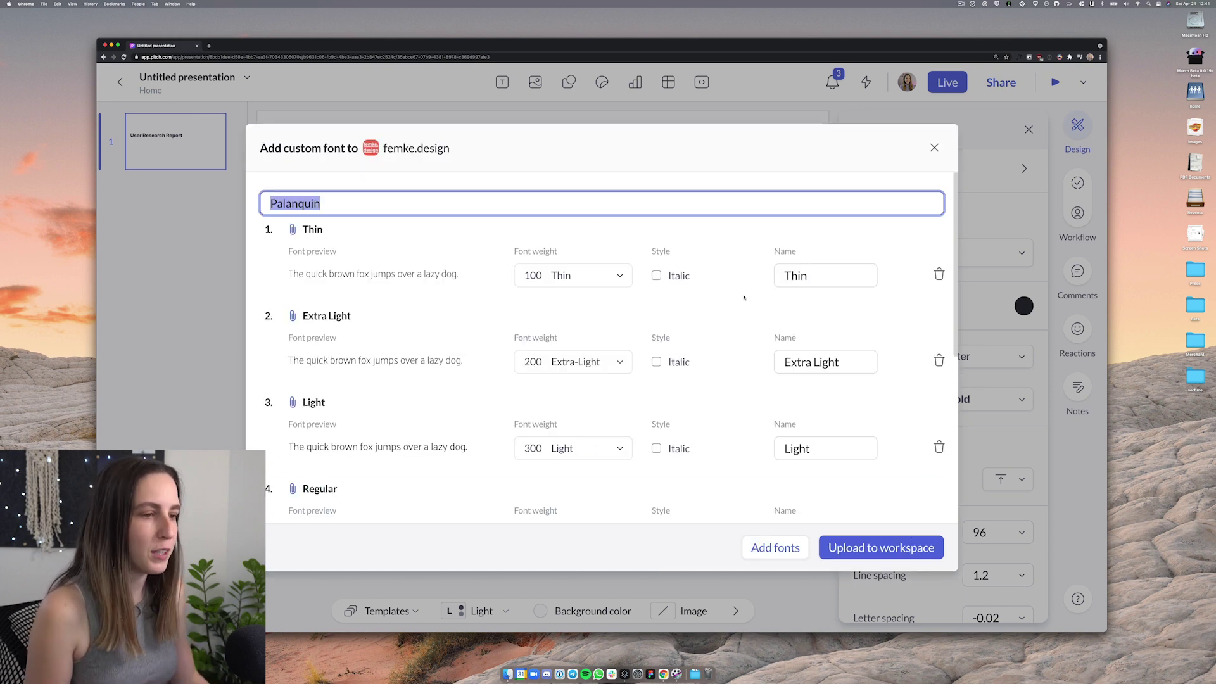
scroll(736, 342, down, 5)
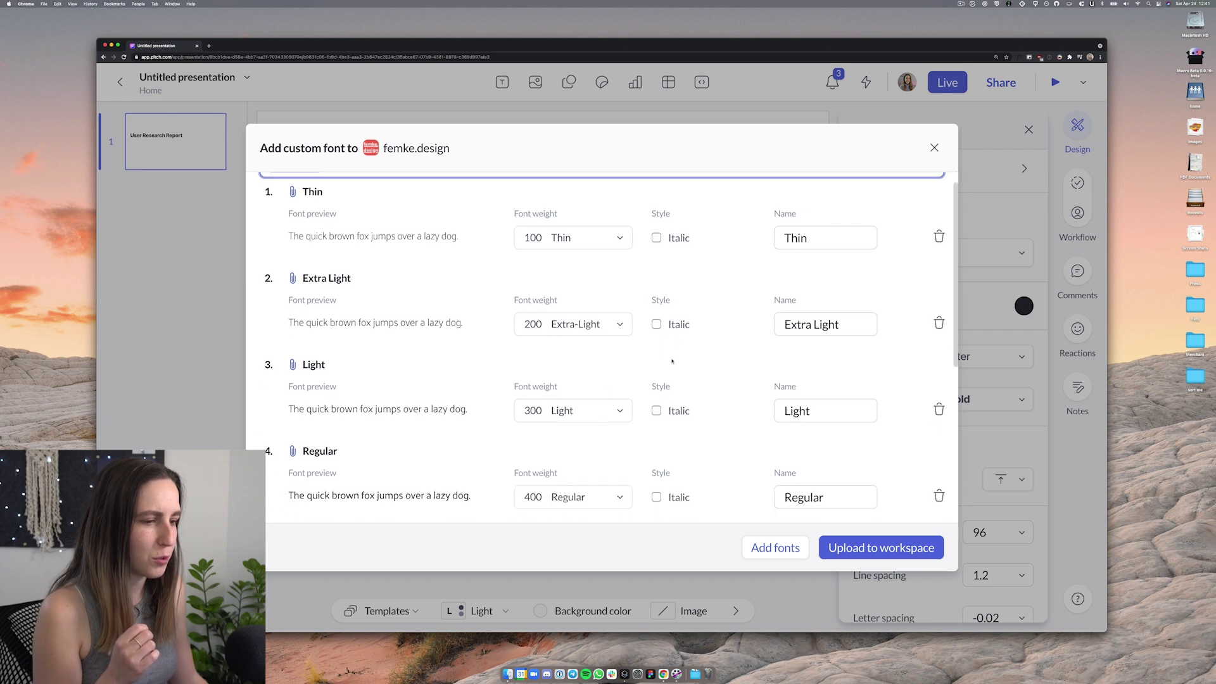
scroll(600, 394, down, 2)
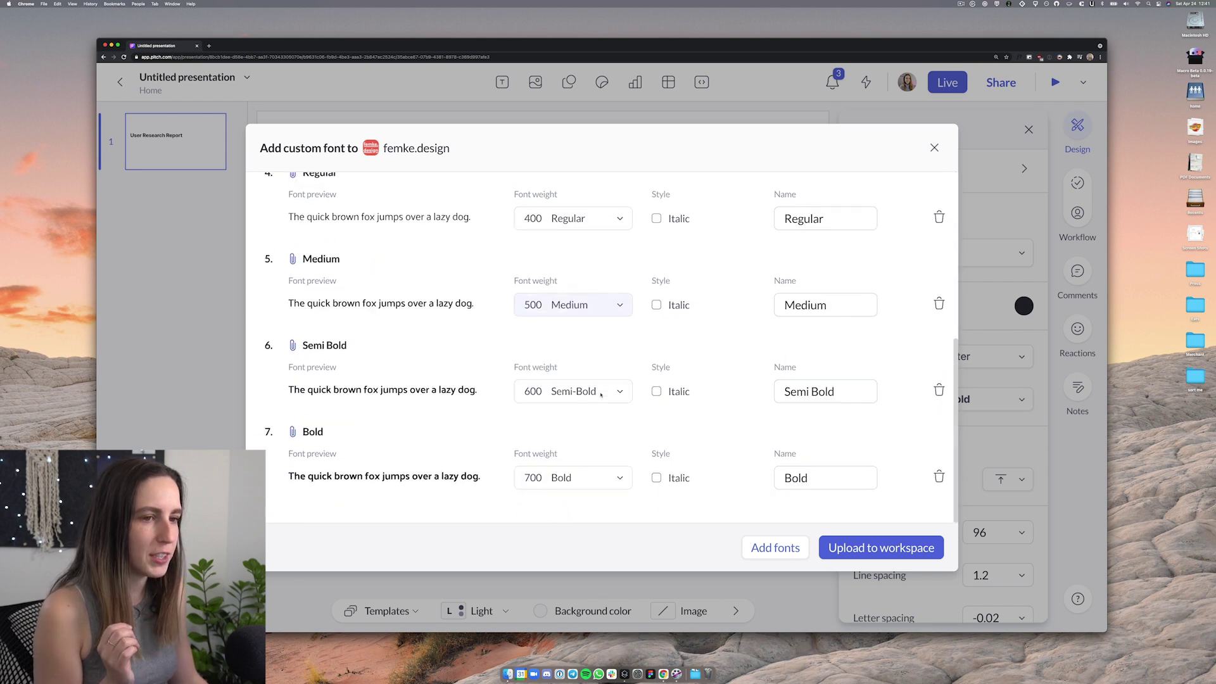
scroll(446, 301, up, 6)
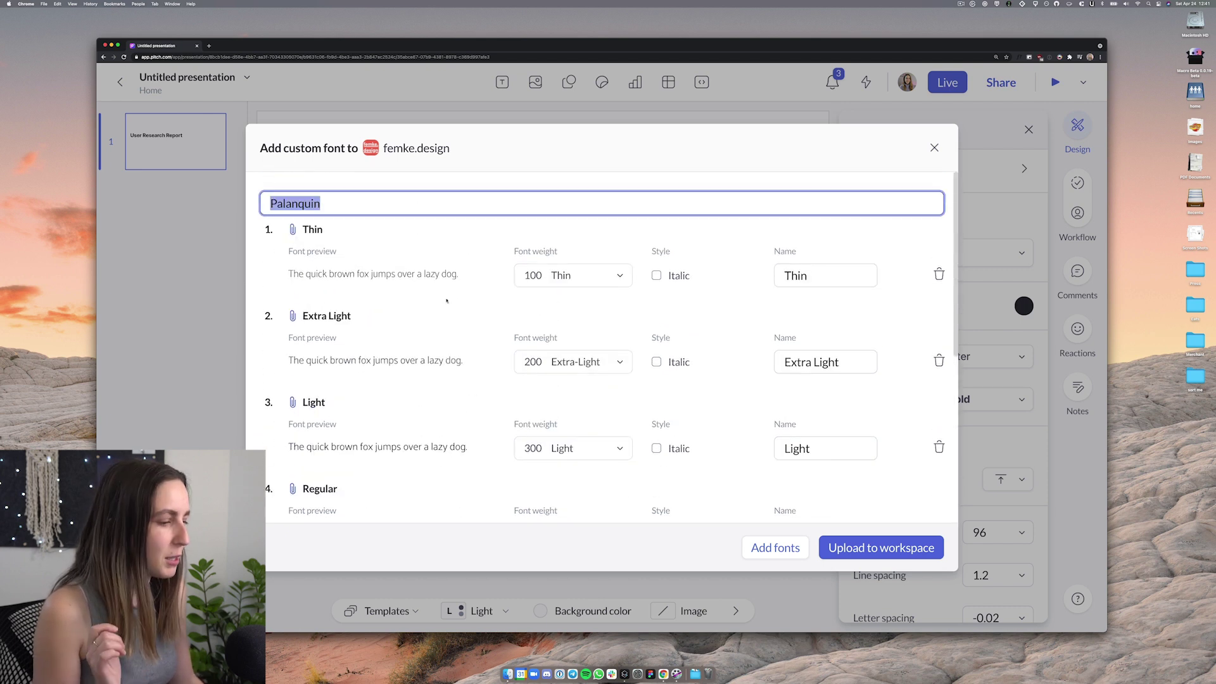
click(853, 548)
Apply Palanquin as the title's font and review its weights
click(985, 356)
click(943, 428)
click(985, 400)
scroll(978, 299, down, 3)
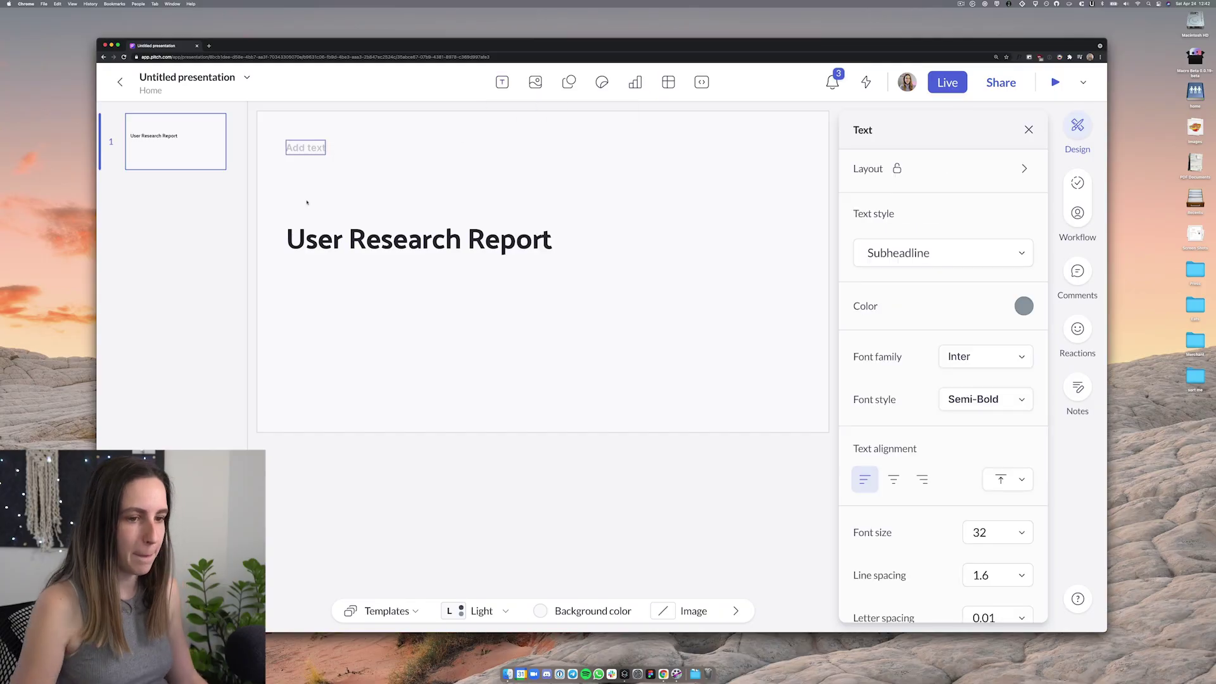
Enter the contact e-mail line and add an 'April 2021' Headline just below the title
click(502, 82)
click(532, 198)
key(BackSpace)
click(502, 82)
click(532, 173)
text(April 2021)
drag(326, 147, 316, 277)
Check the title's and the April 2021 line's text styles, leaving them unchanged
click(375, 246)
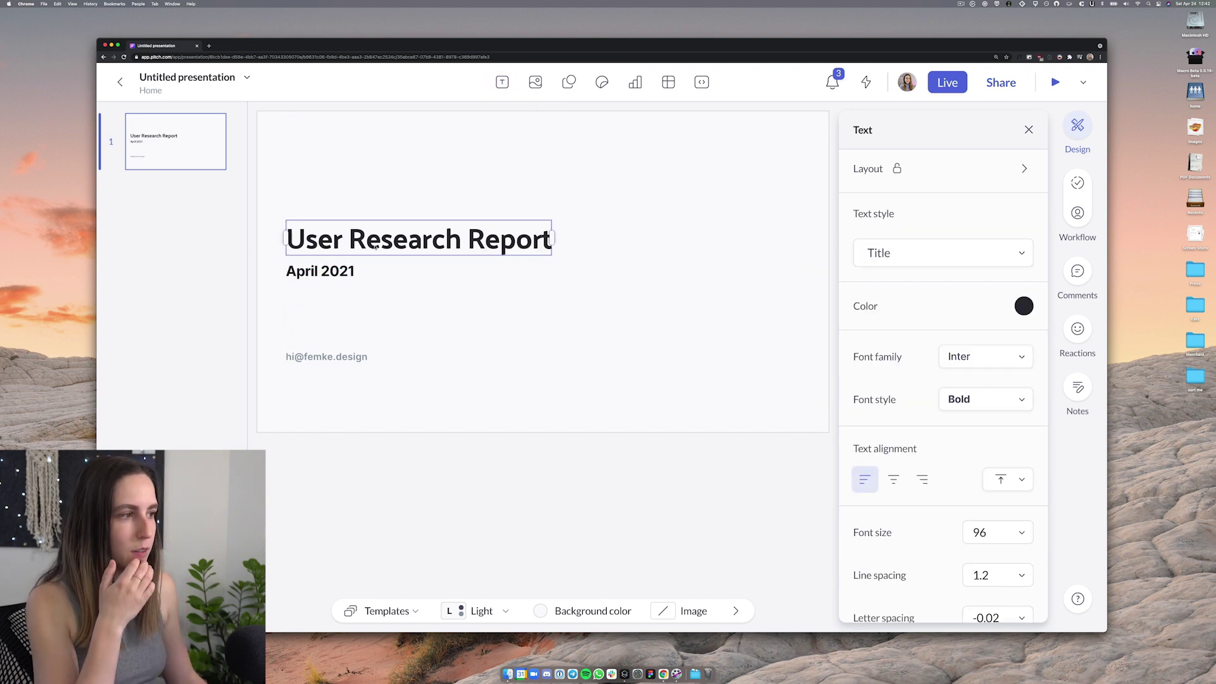
click(914, 257)
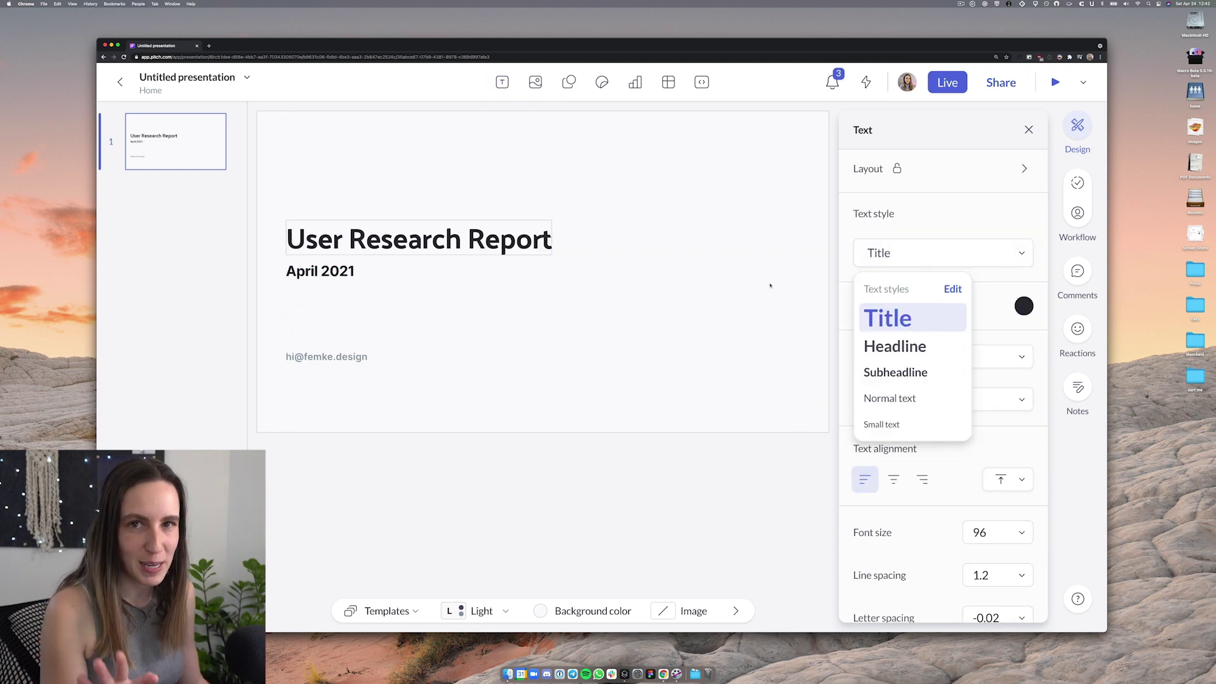
click(769, 286)
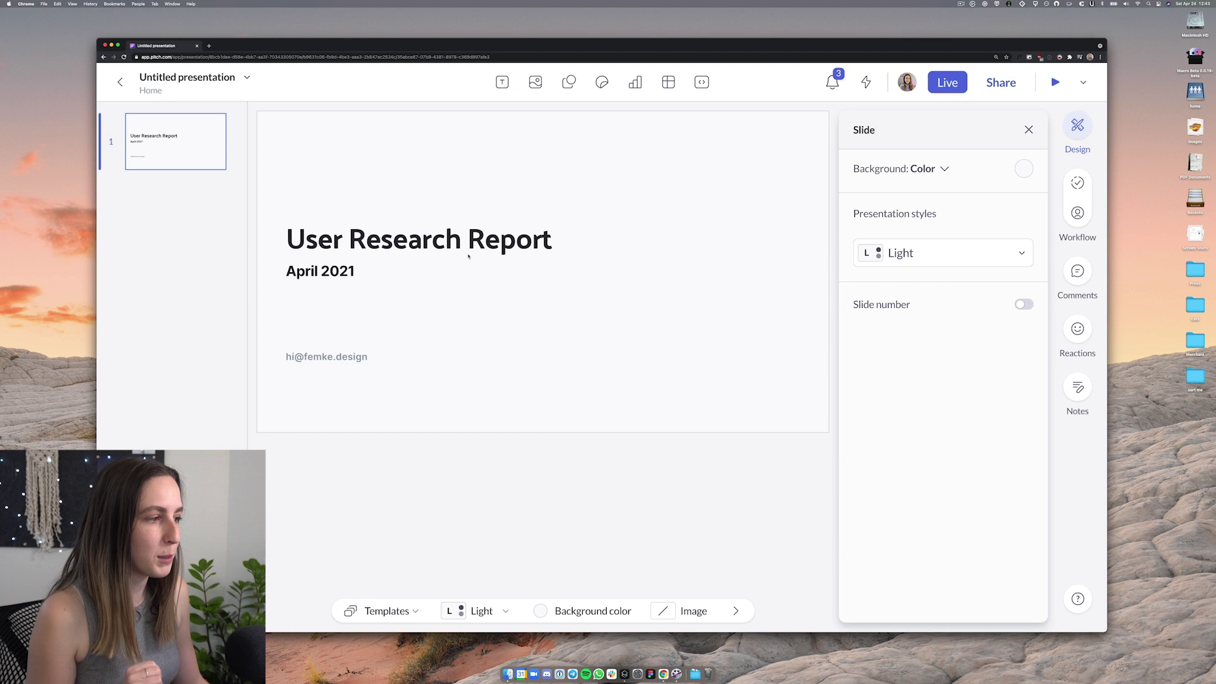
click(448, 234)
click(906, 253)
key(Escape)
key(Tab)
click(909, 248)
key(Escape)
key(Escape)
Check the e-mail line's text style, then reselect the User Research Report title
click(349, 358)
click(906, 253)
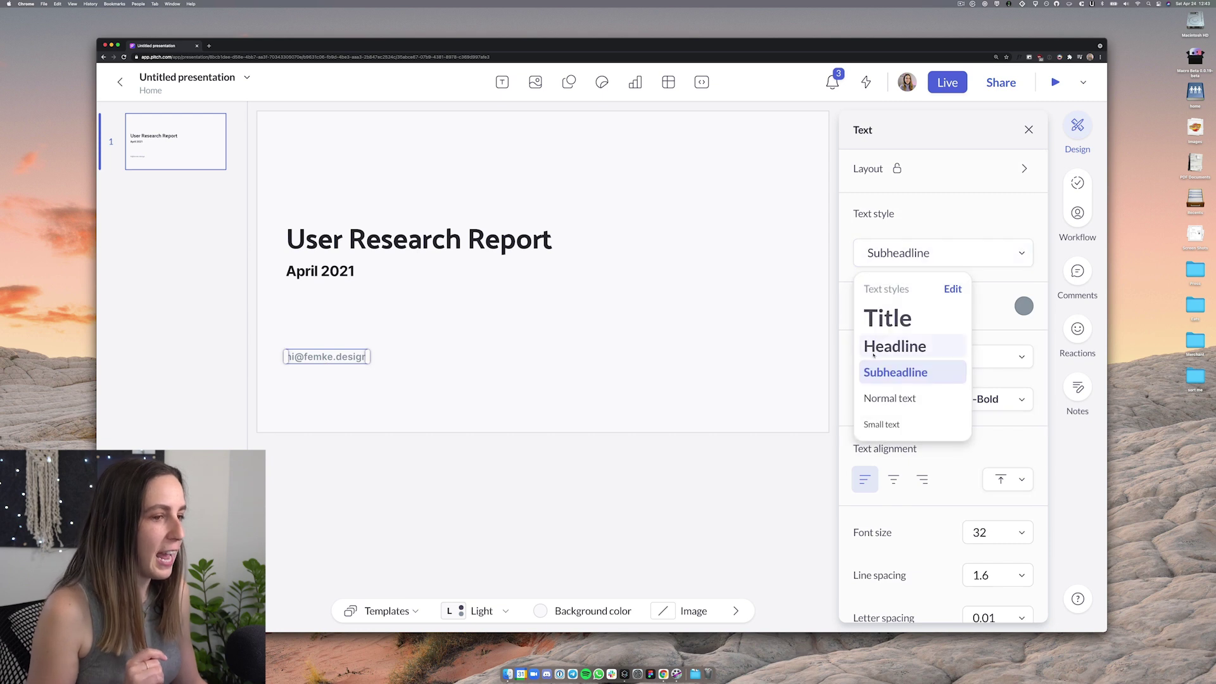
click(720, 381)
drag(307, 204, 338, 356)
key(Escape)
click(413, 245)
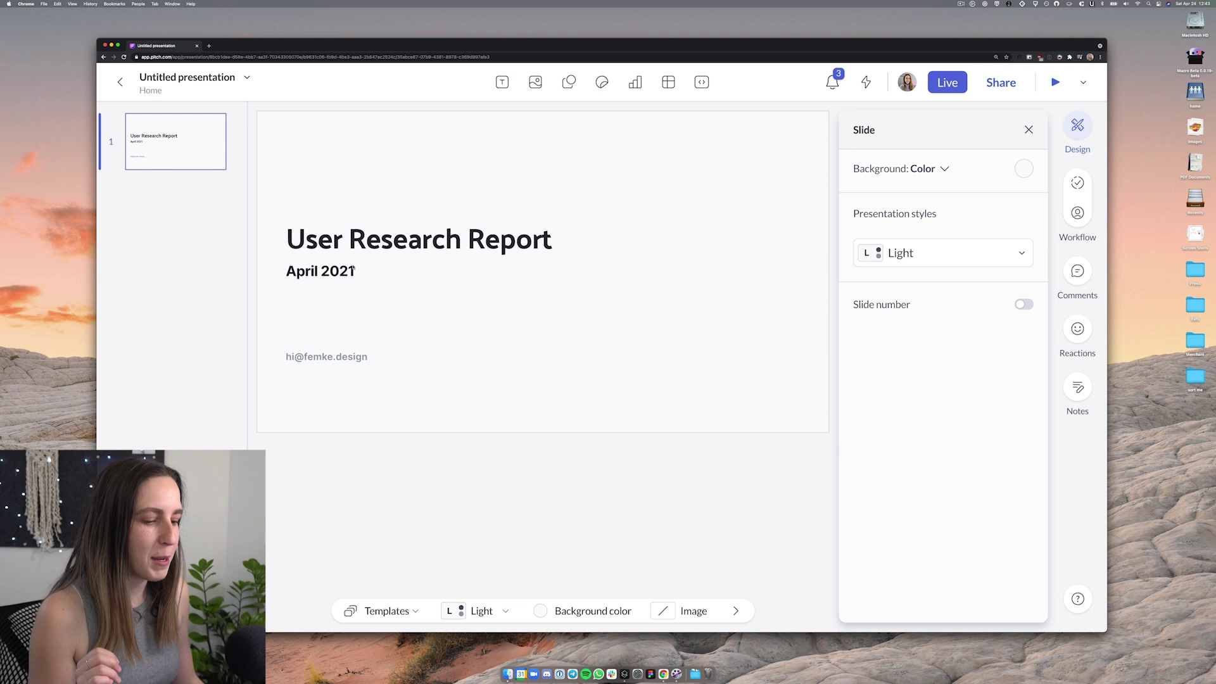
Choose Edit from the Light presentation style's options menu
click(506, 611)
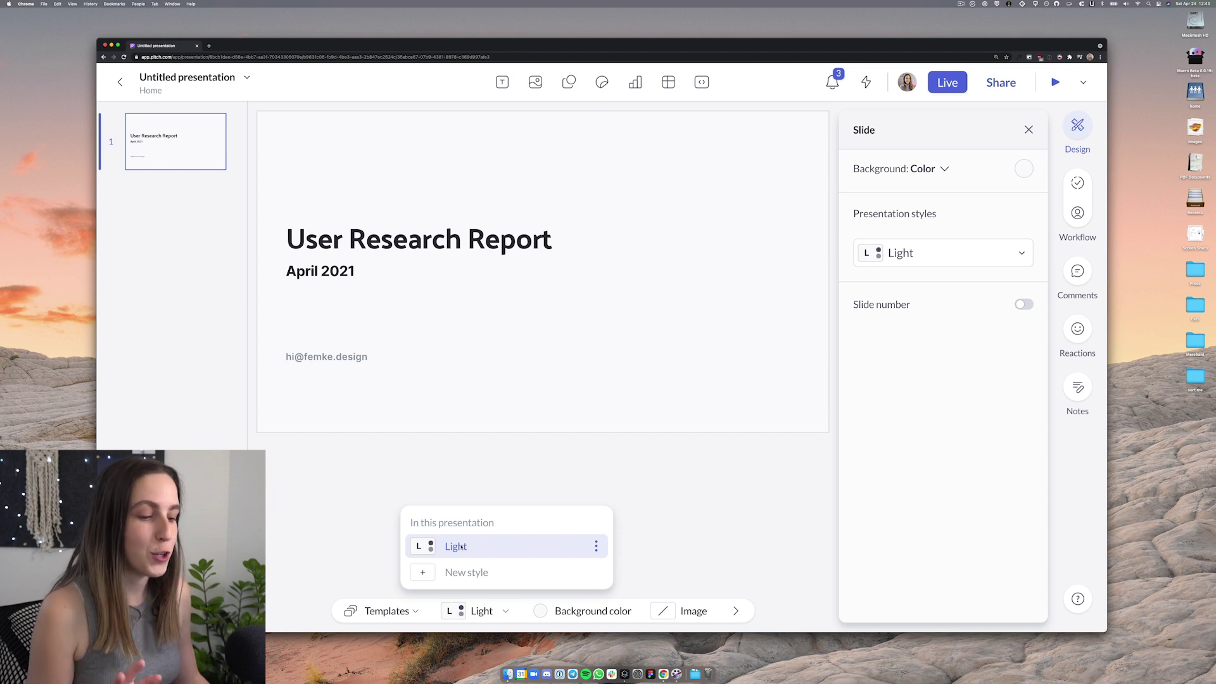
click(596, 546)
click(535, 470)
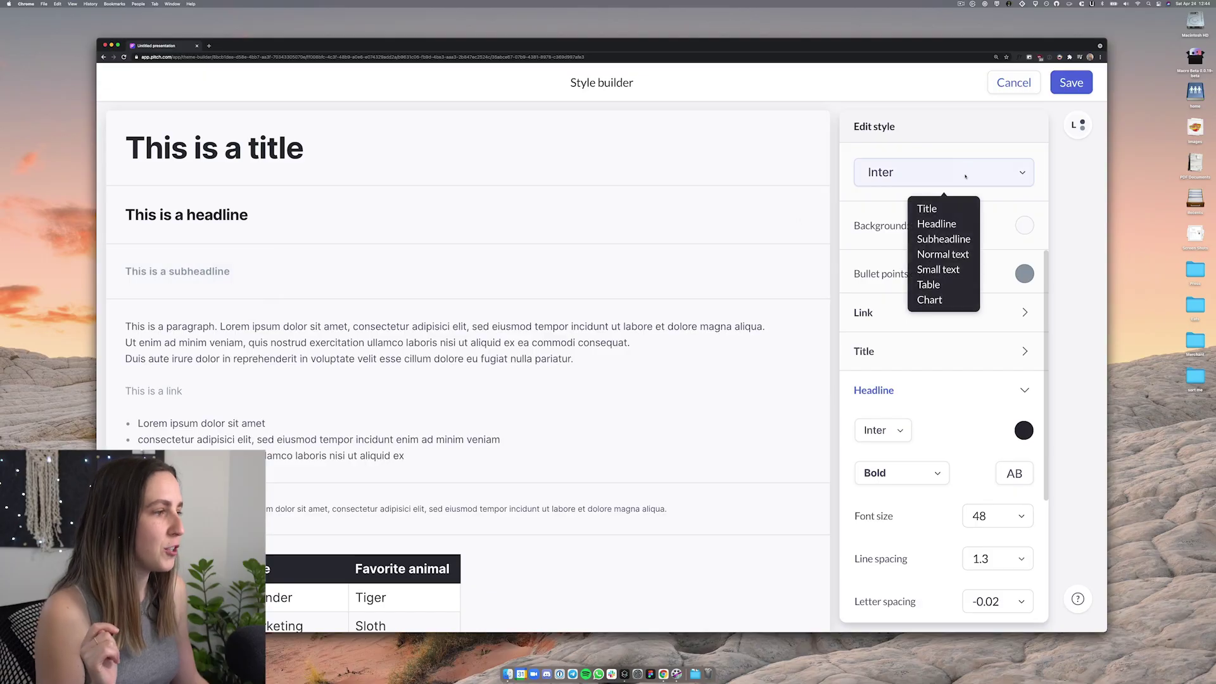
Set Palanquin as the Light style's font
click(963, 172)
text(pala)
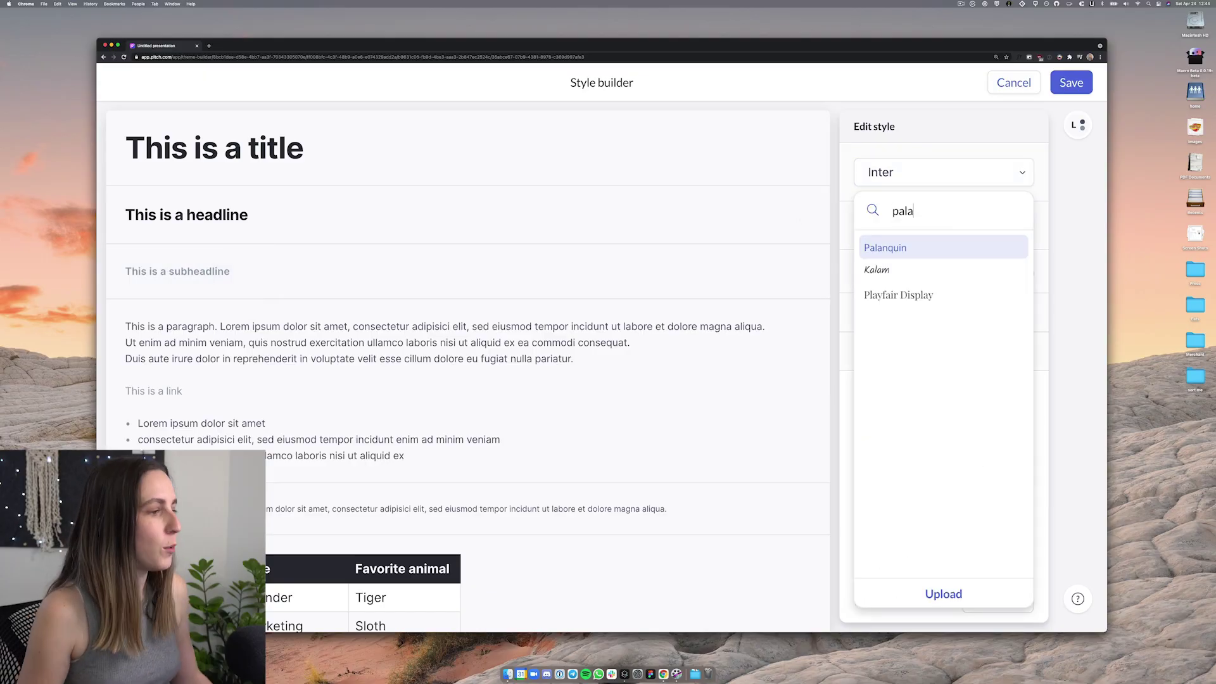
click(913, 250)
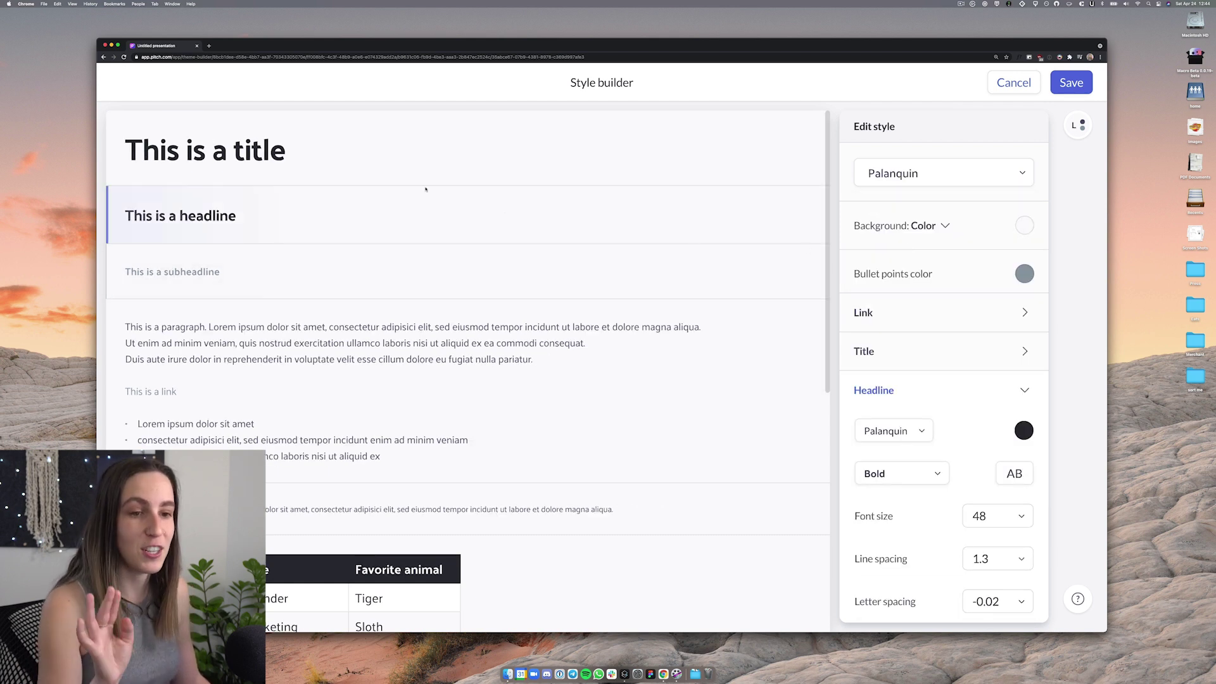
scroll(249, 347, down, 10)
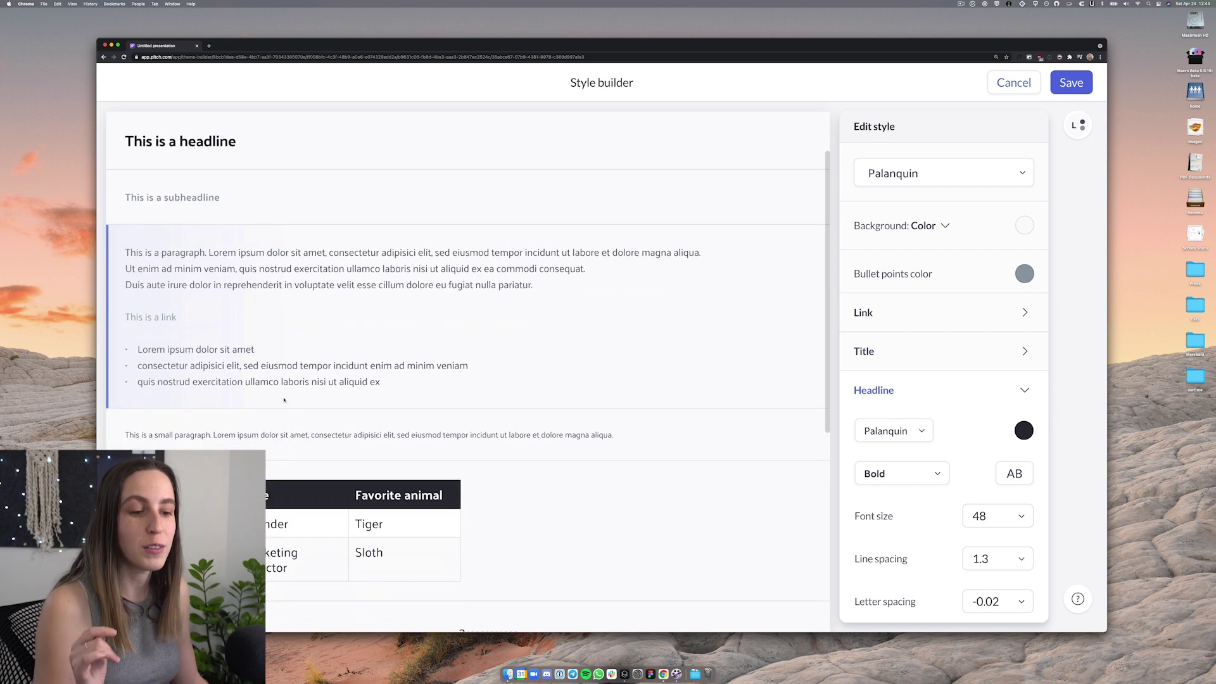
scroll(374, 404, up, 10)
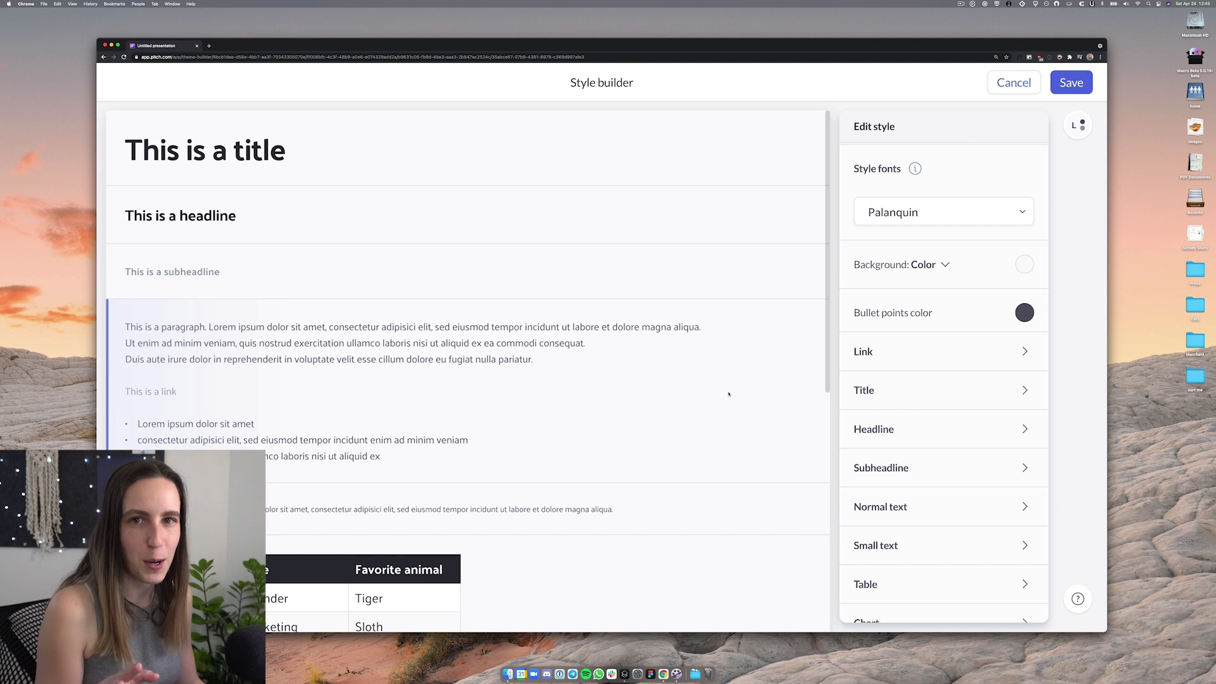
scroll(347, 209, down, 2)
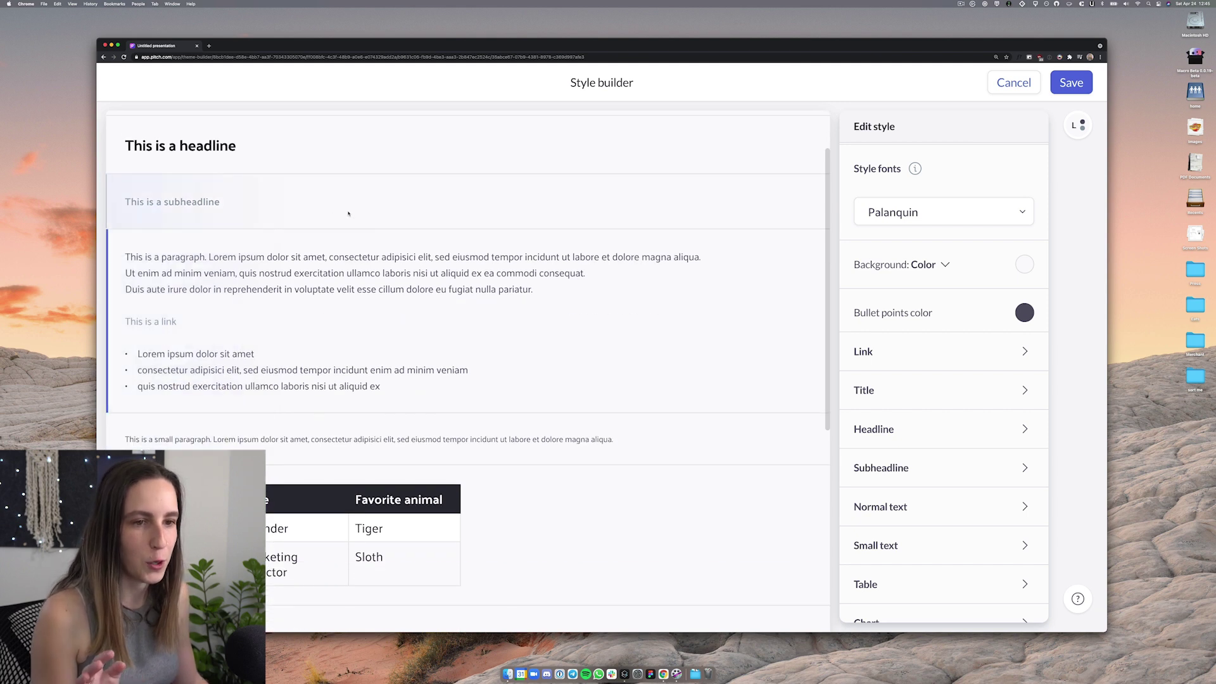
Make the Subheadline dark grey 545465 at Semi Bold, font size 36
click(306, 203)
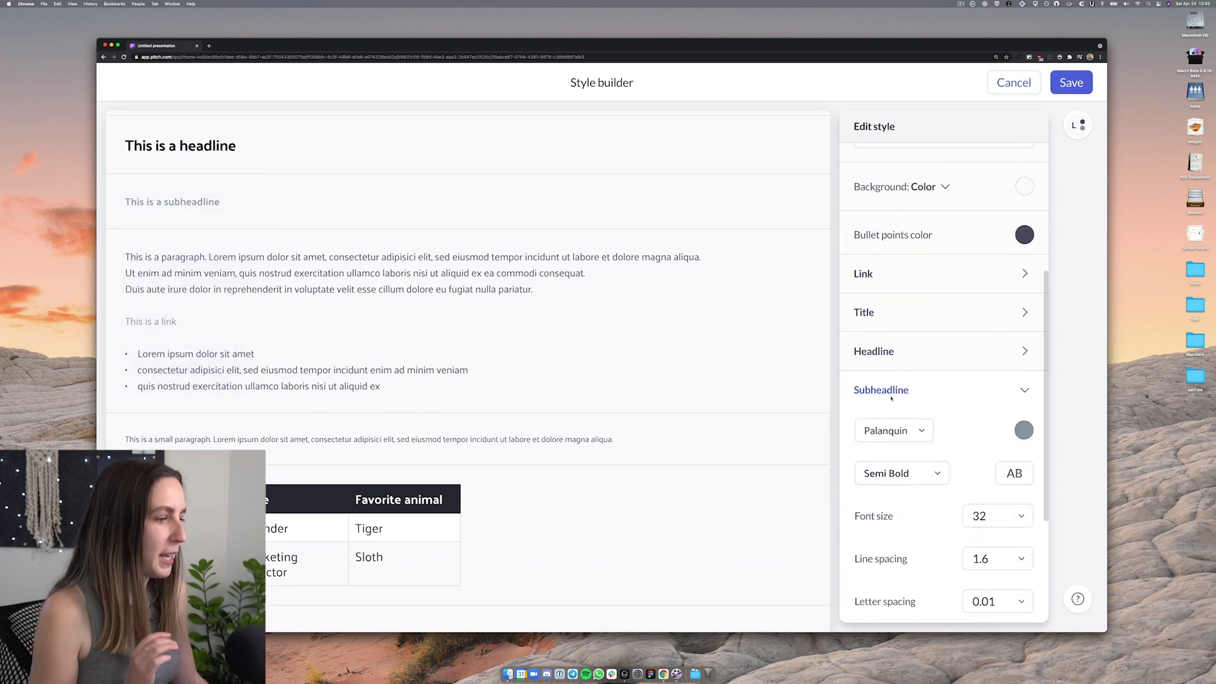
click(1023, 431)
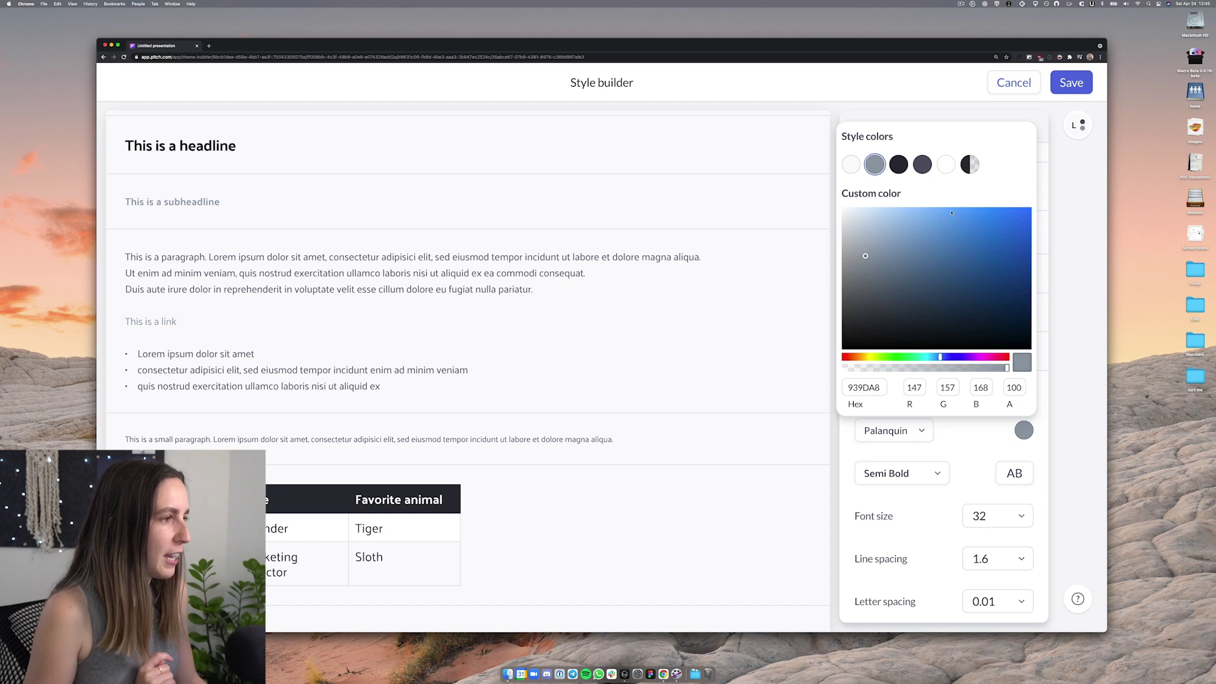
click(922, 165)
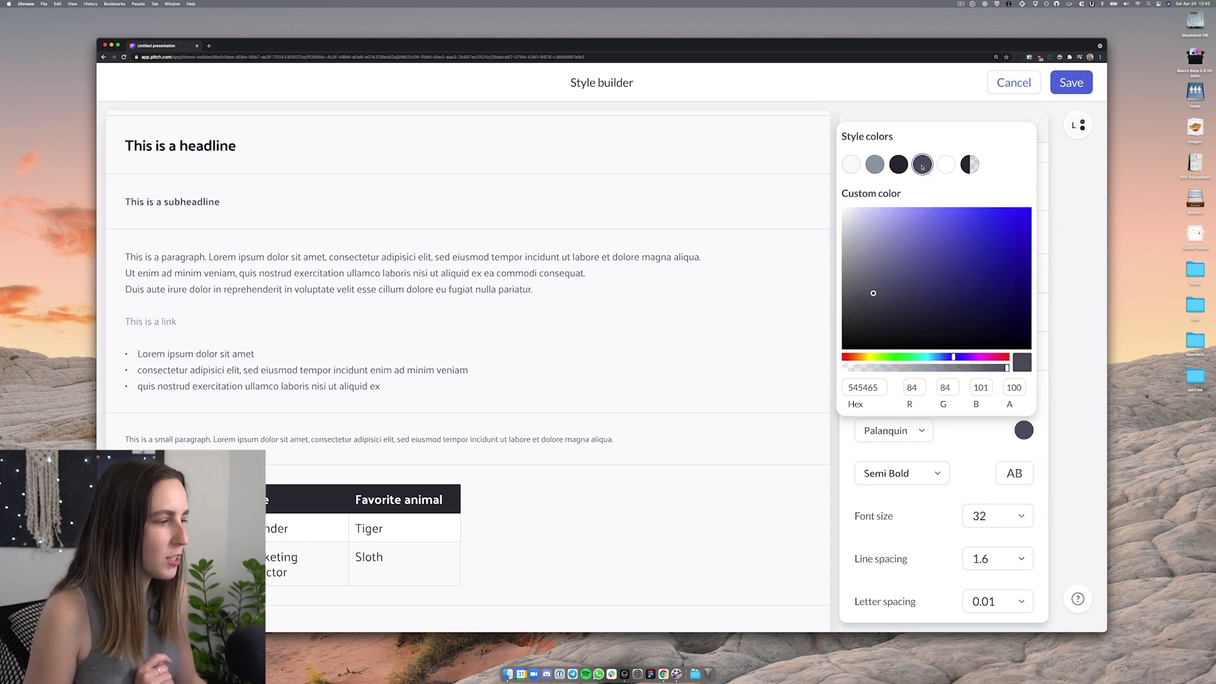
click(1091, 428)
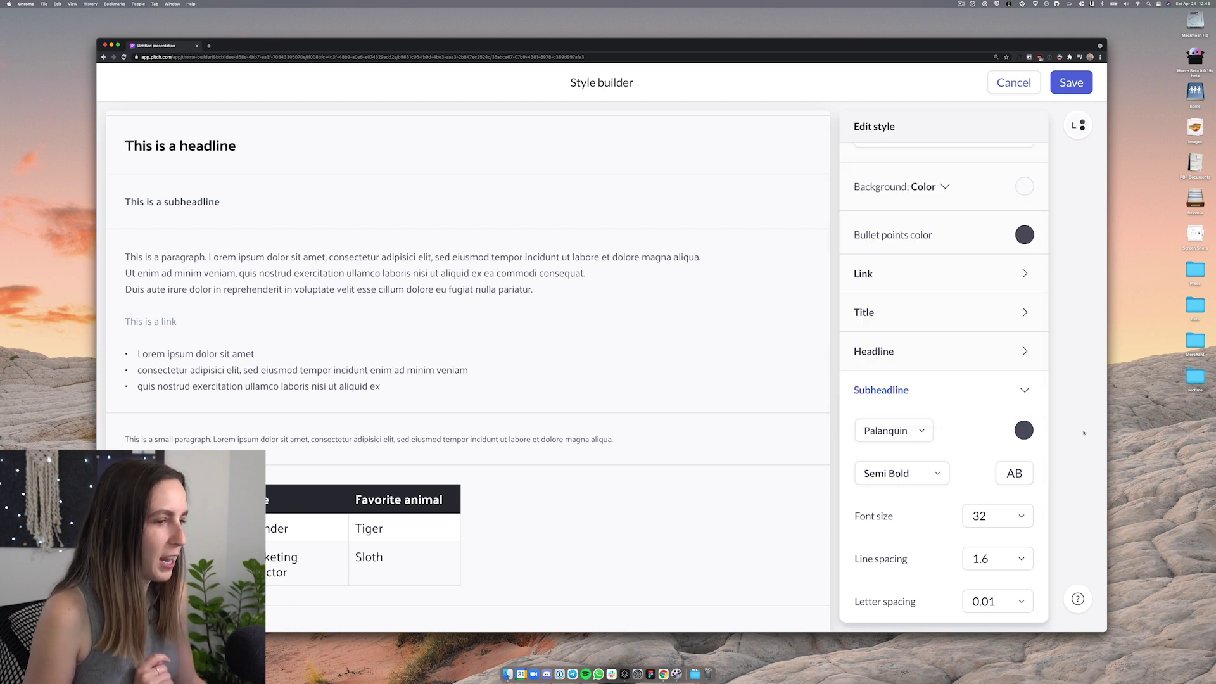
scroll(954, 452, down, 1)
click(937, 457)
click(937, 457)
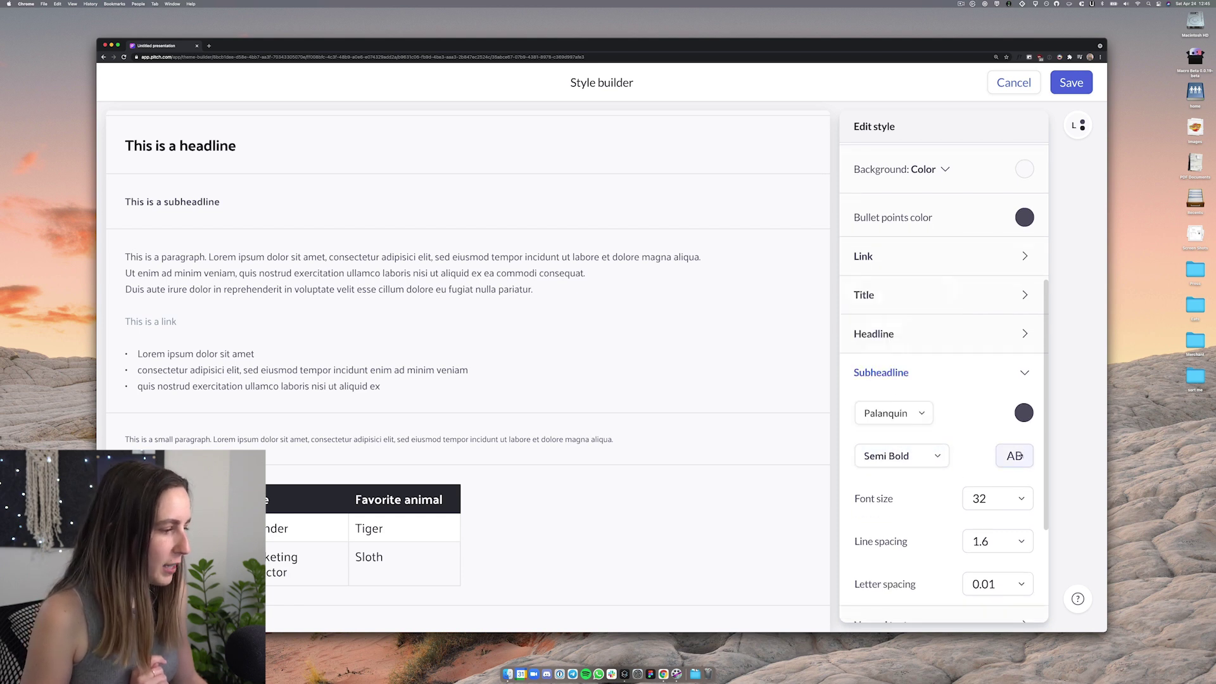
click(999, 489)
text(3)
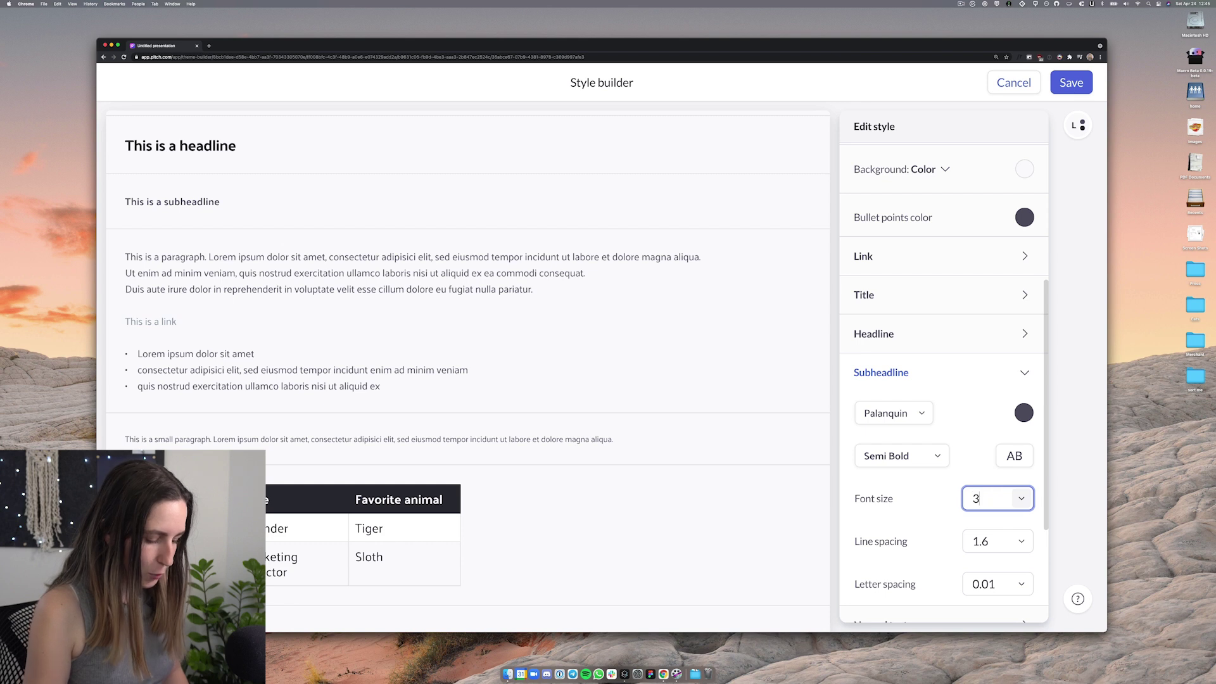
text(6)
key(Return)
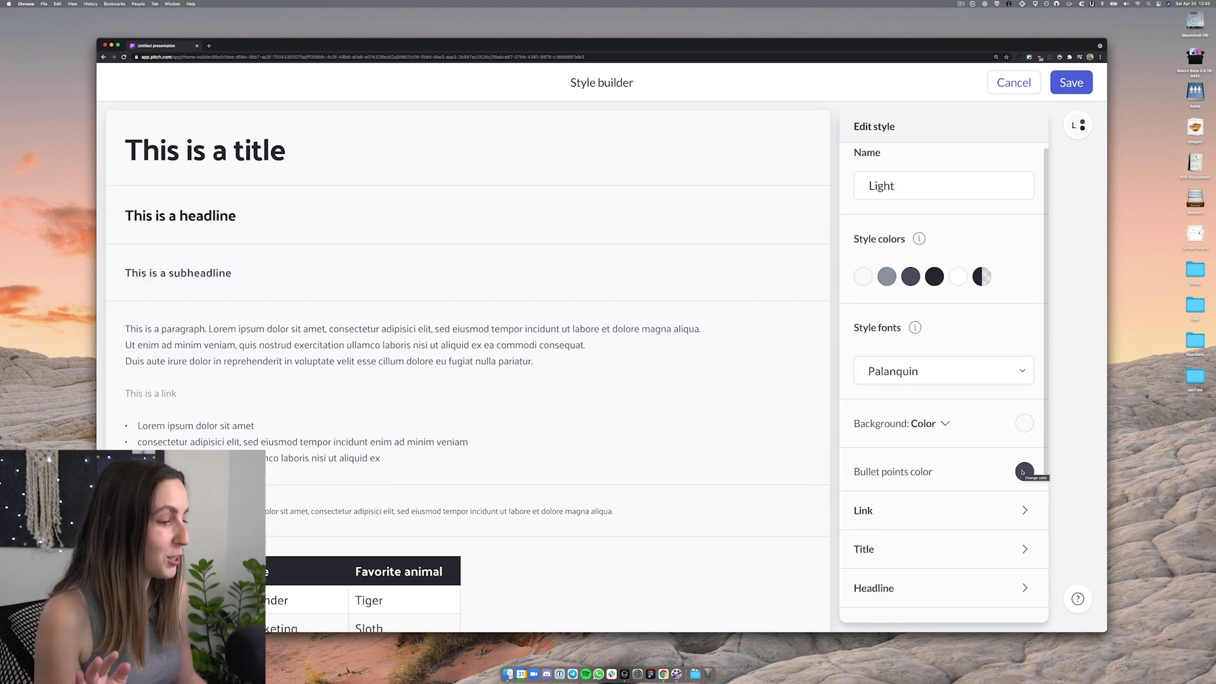
Change the bullet points colour to vivid red FF3333
click(1023, 472)
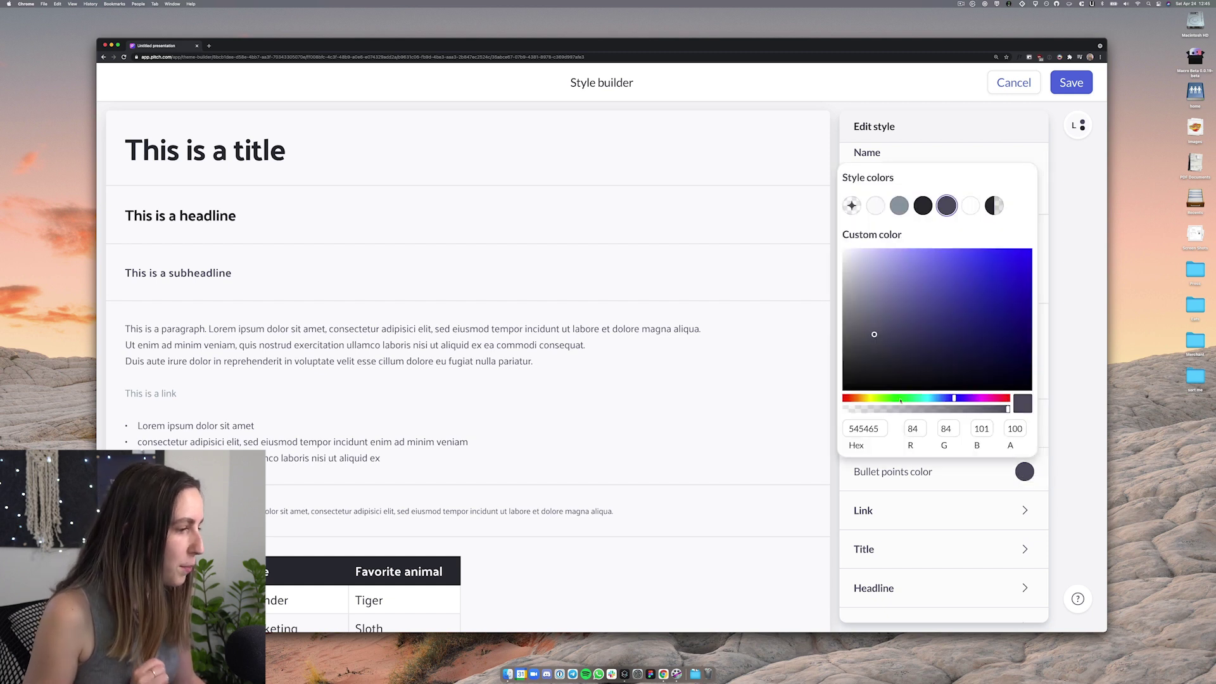
click(1009, 398)
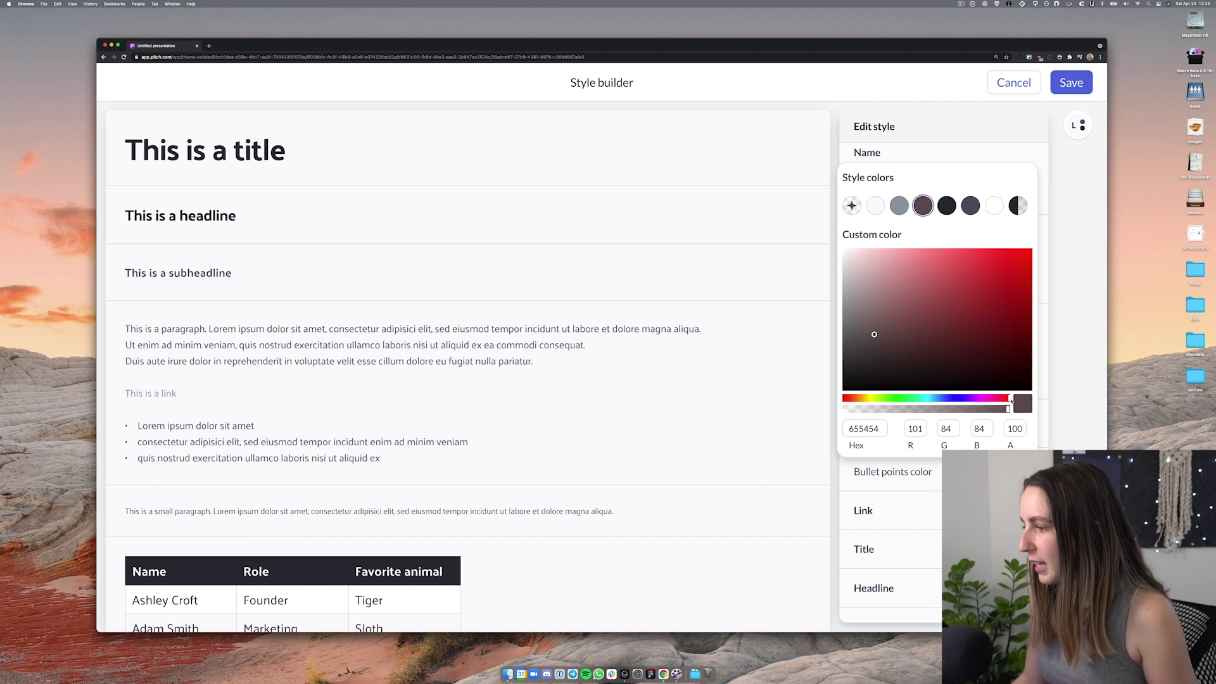
click(1072, 415)
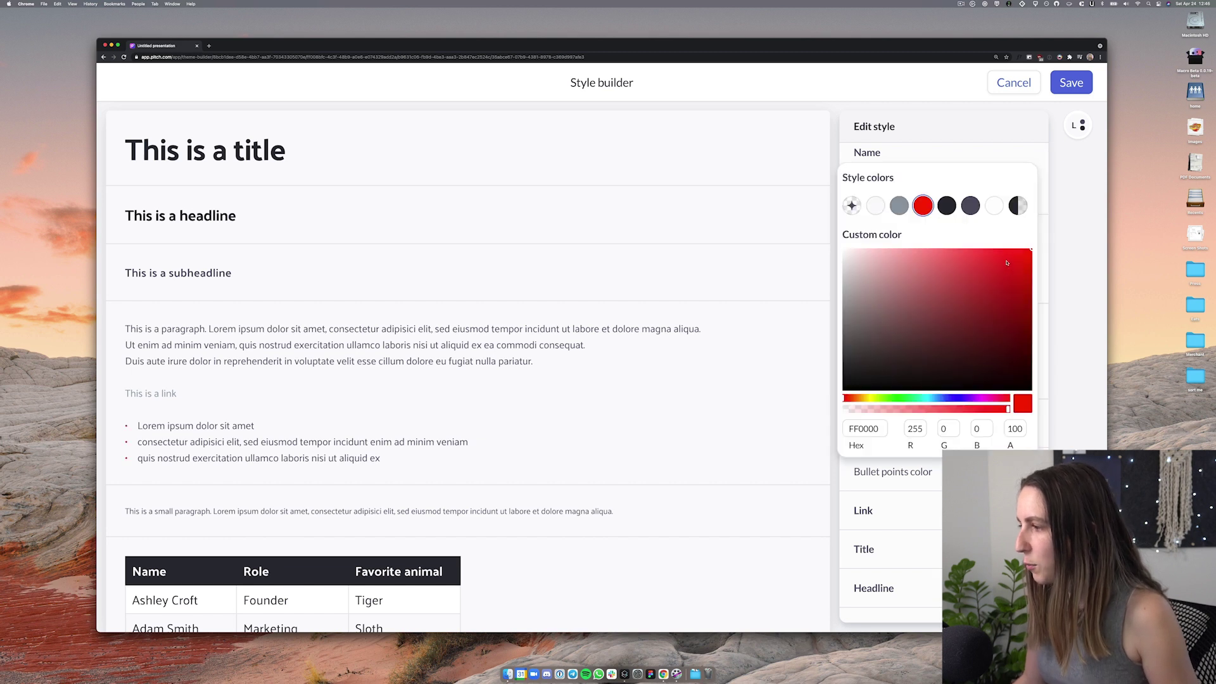
drag(1007, 264, 999, 247)
click(1074, 399)
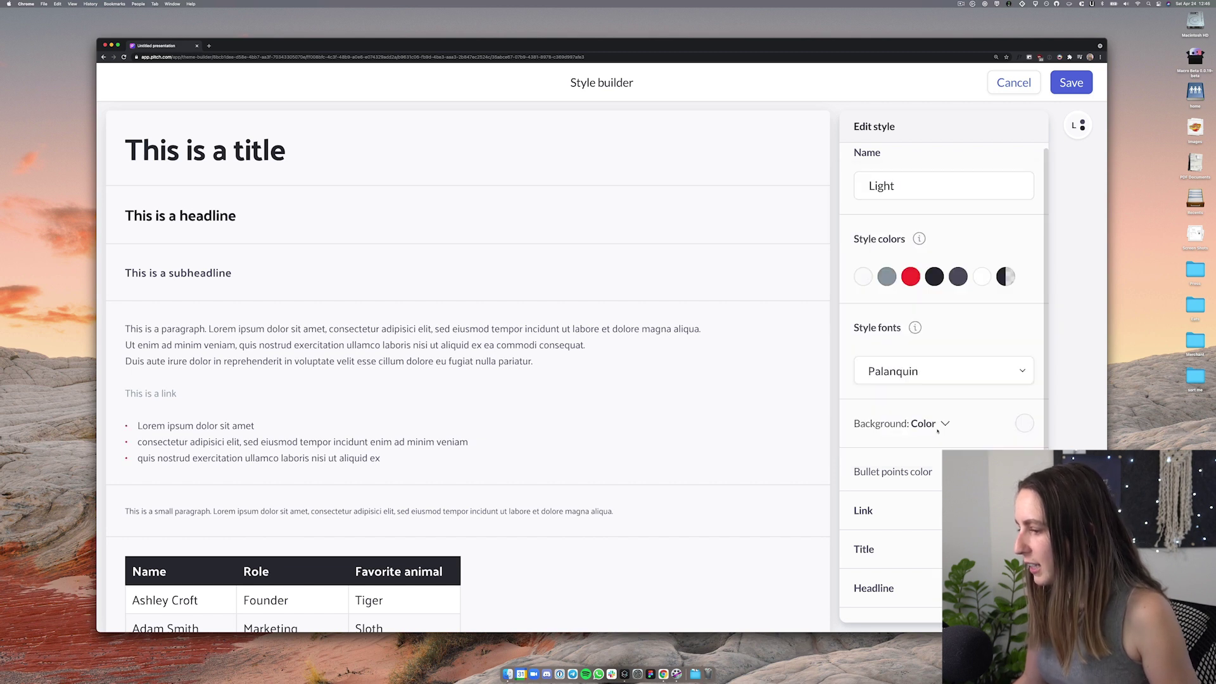
scroll(938, 432, down, 2)
Set the Link colour to the same FF3333 red and turn on link underline
click(871, 432)
click(1024, 469)
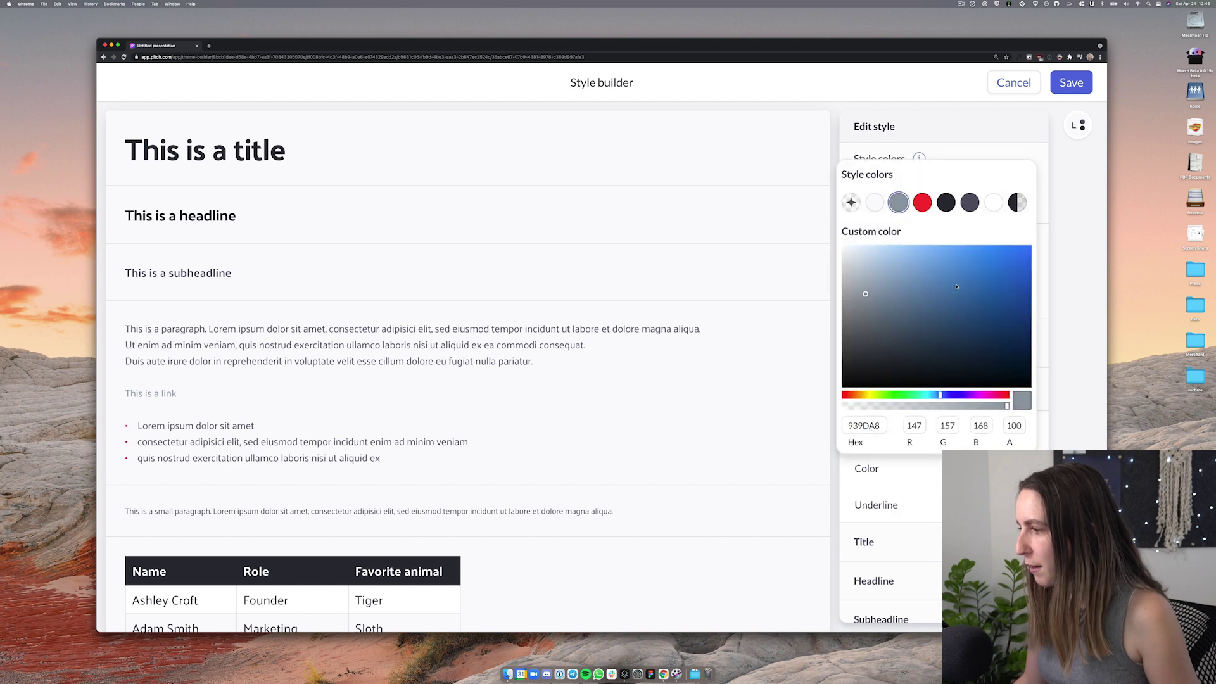
click(1067, 408)
click(1024, 391)
double_click(864, 349)
key(super+c)
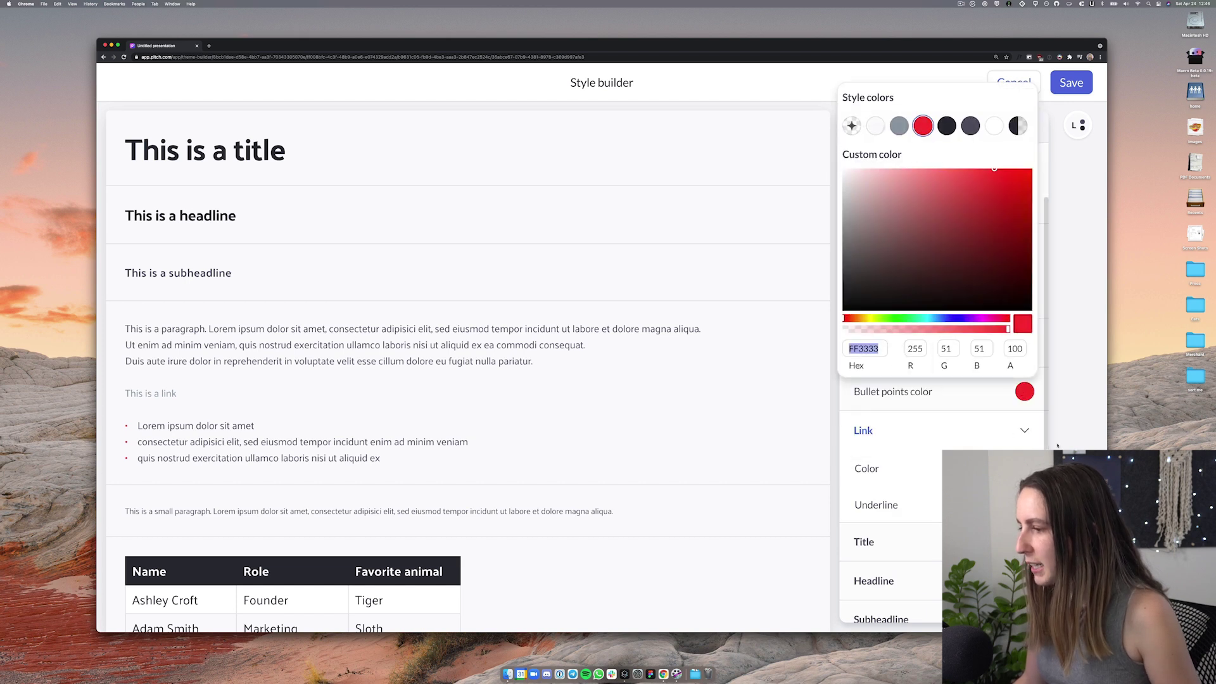
click(1057, 446)
click(1024, 468)
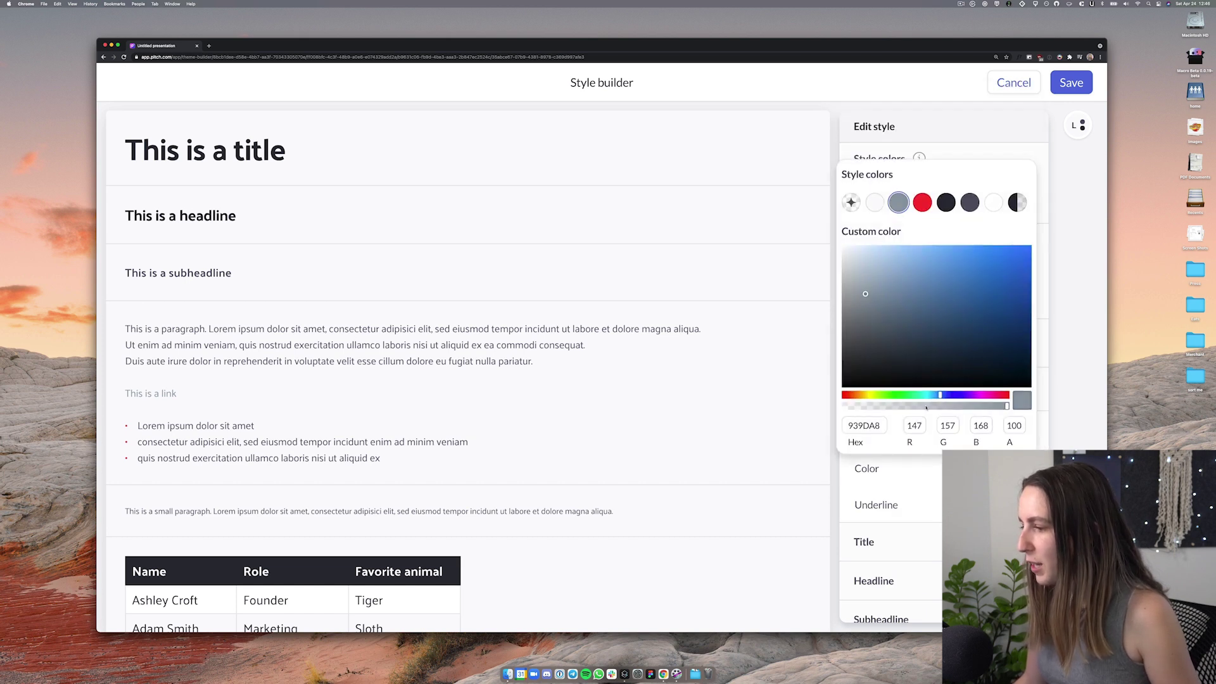
double_click(861, 424)
key(super+v)
key(Return)
click(1023, 505)
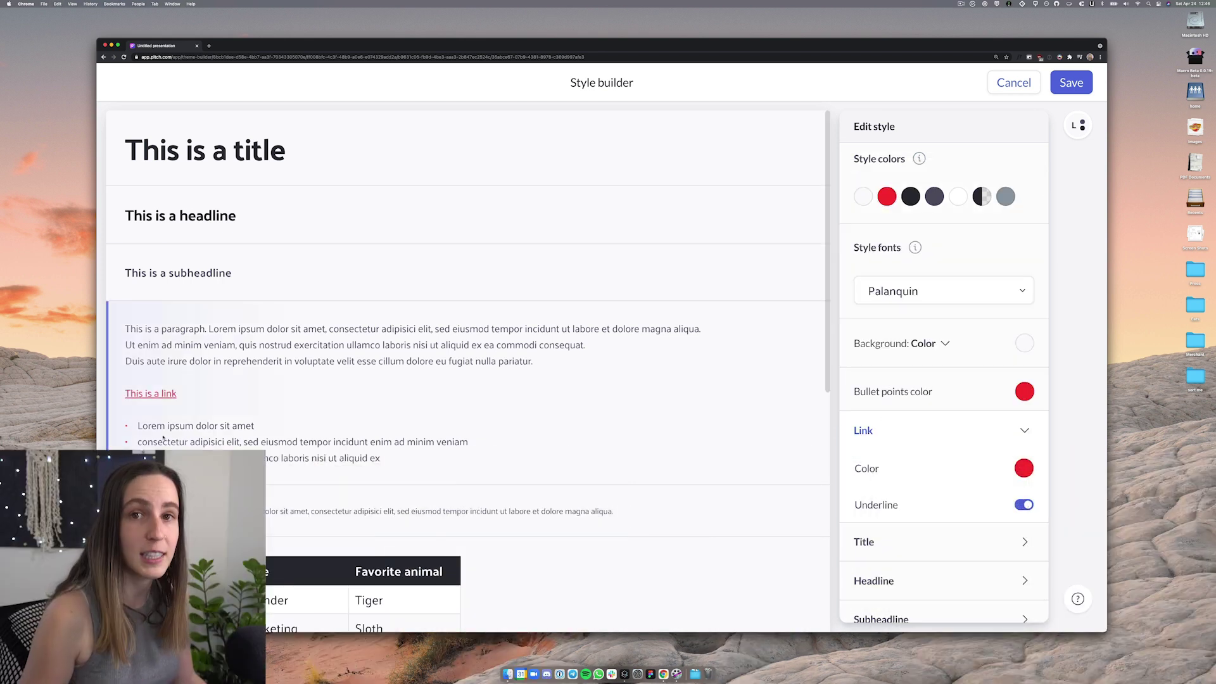
Make the chart colour red for bar and donut charts, leaving the axis colour unchanged
scroll(436, 464, down, 5)
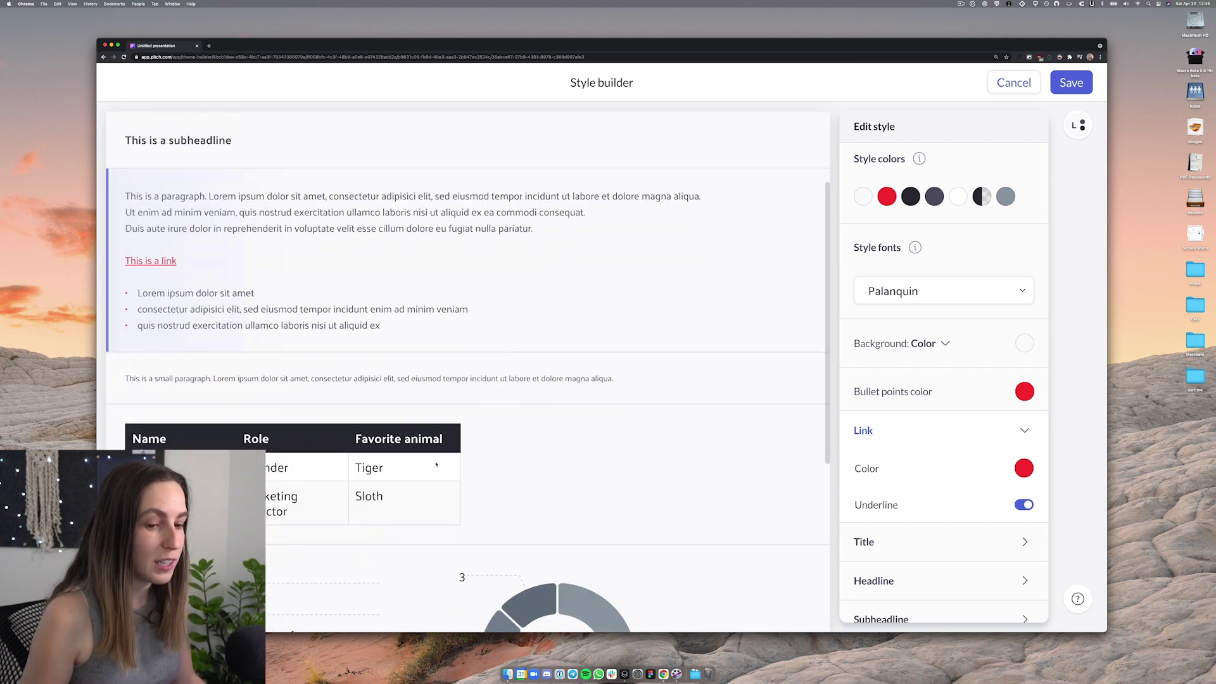
scroll(436, 465, down, 4)
scroll(602, 447, down, 7)
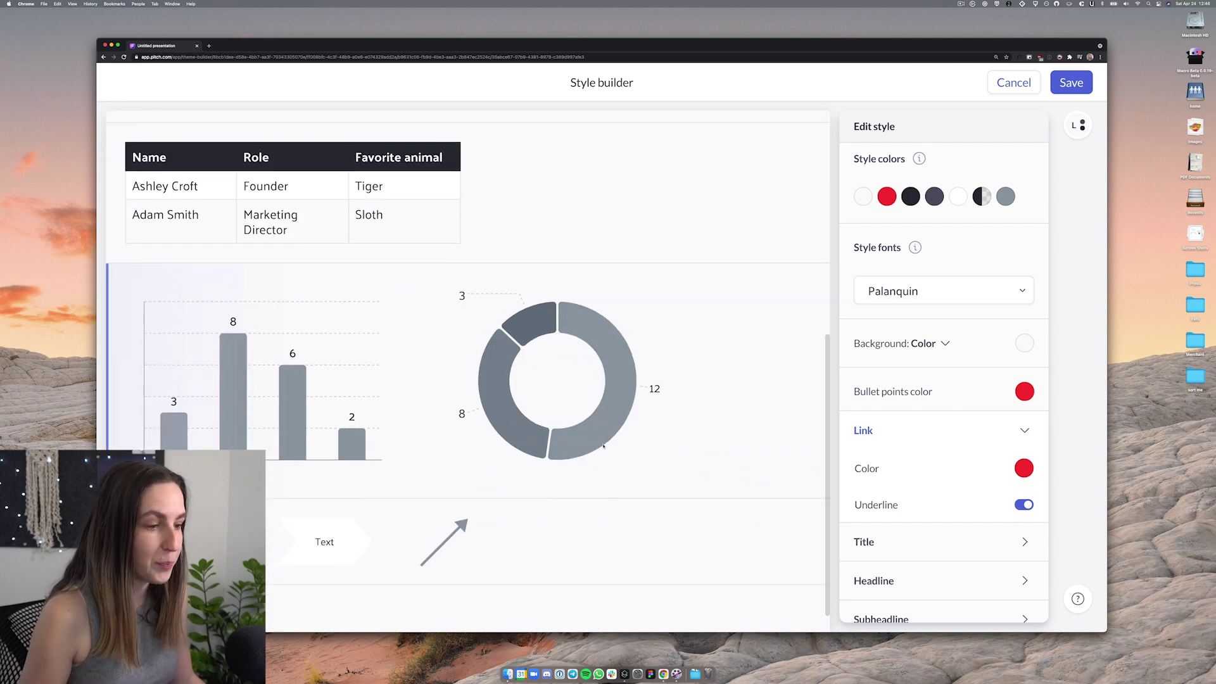
click(602, 446)
scroll(681, 459, down, 1)
scroll(973, 502, down, 1)
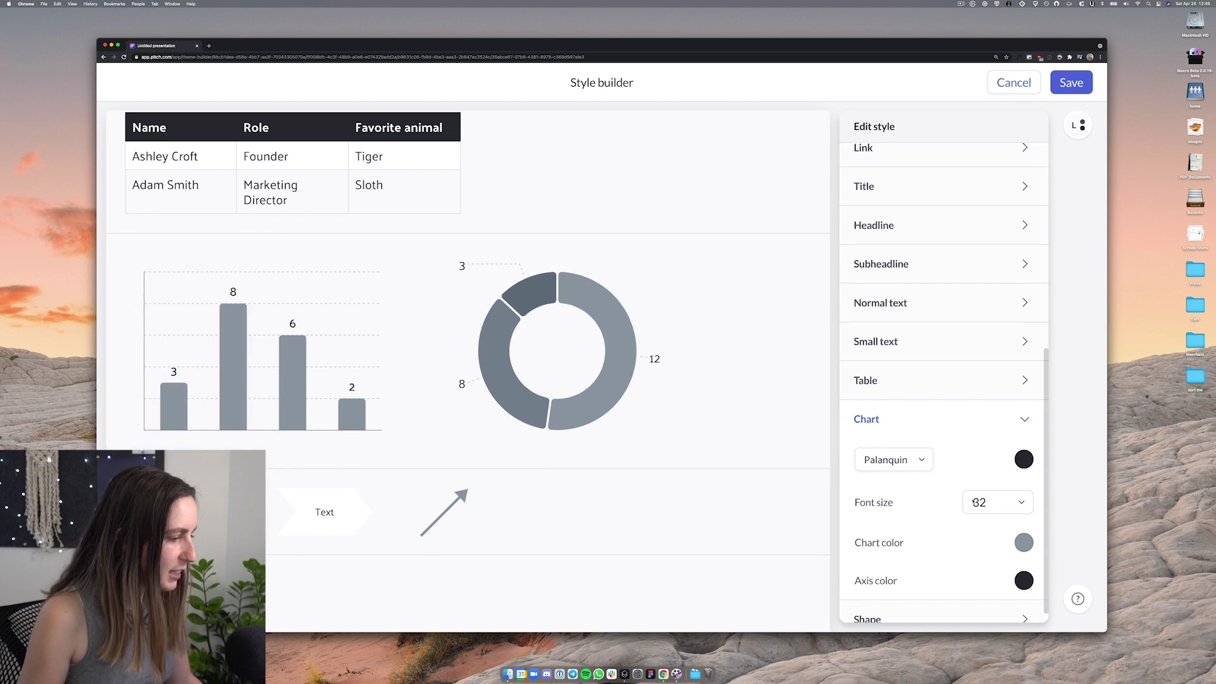
click(1025, 542)
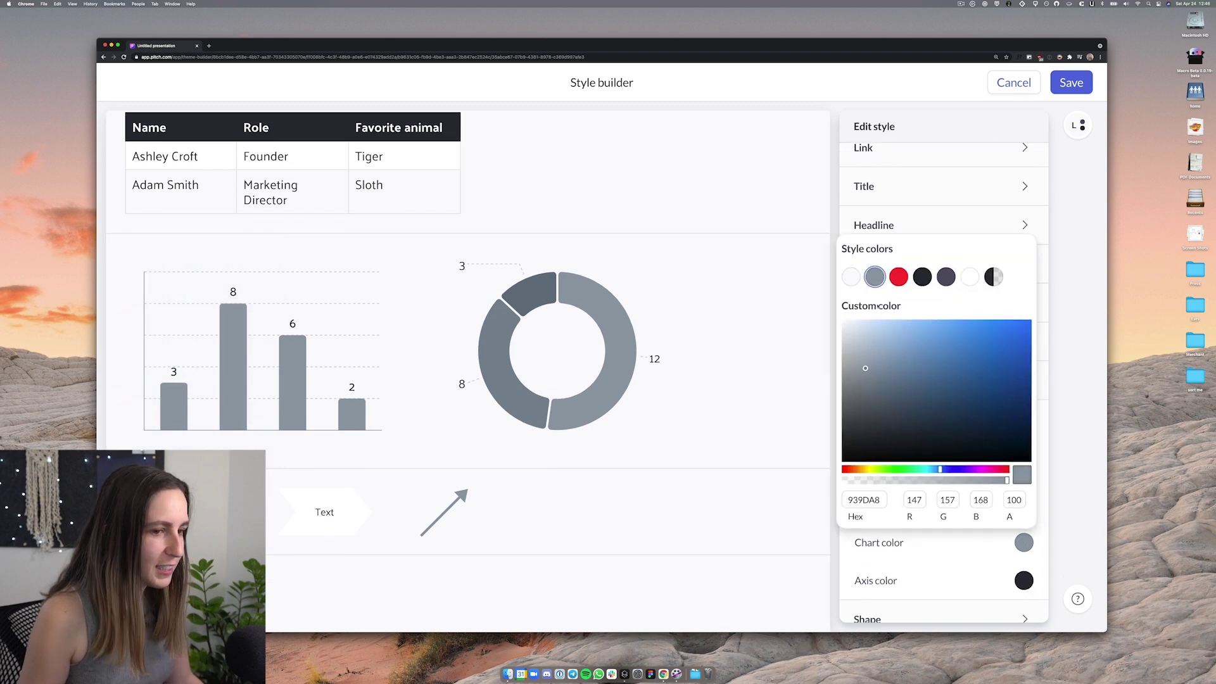
click(898, 277)
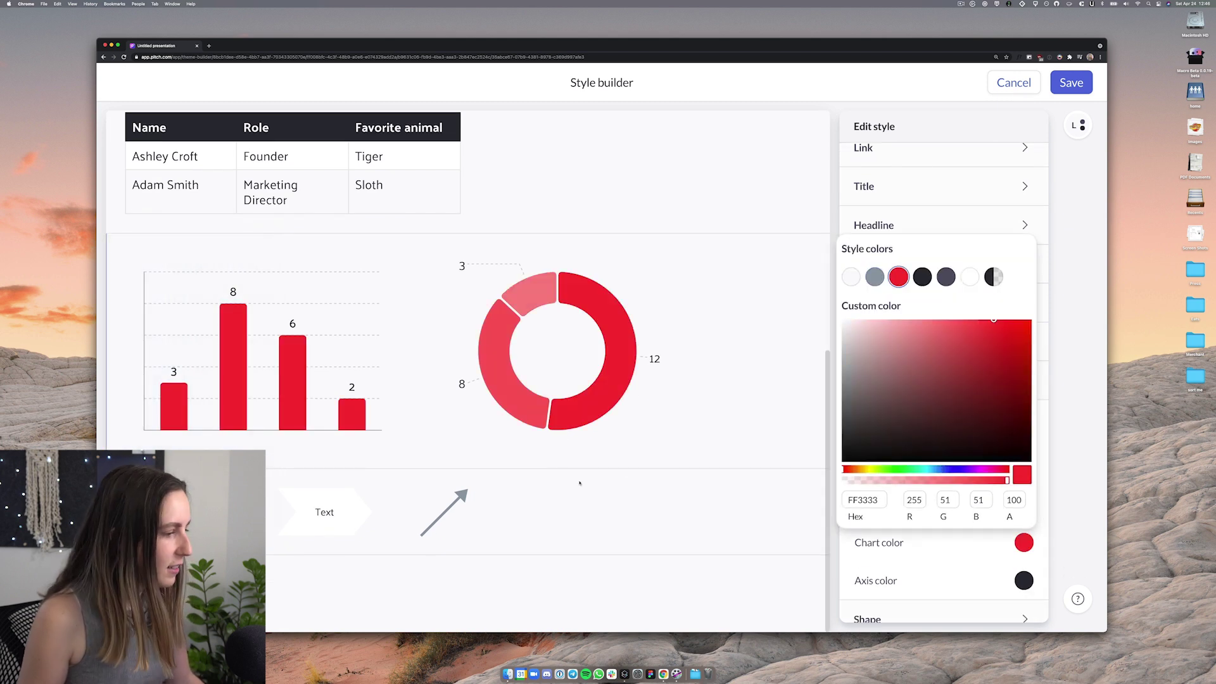
click(975, 543)
scroll(976, 532, down, 1)
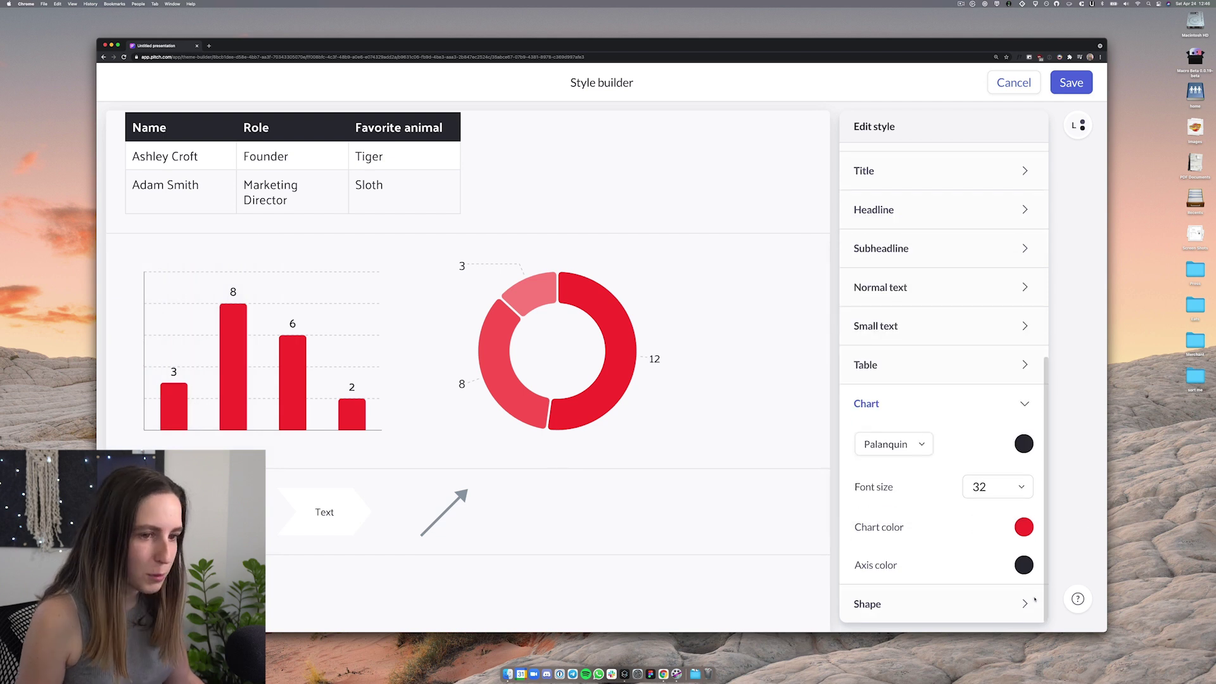
click(1023, 569)
click(1010, 597)
Set the shape text and shape stroke colours to red
click(1010, 599)
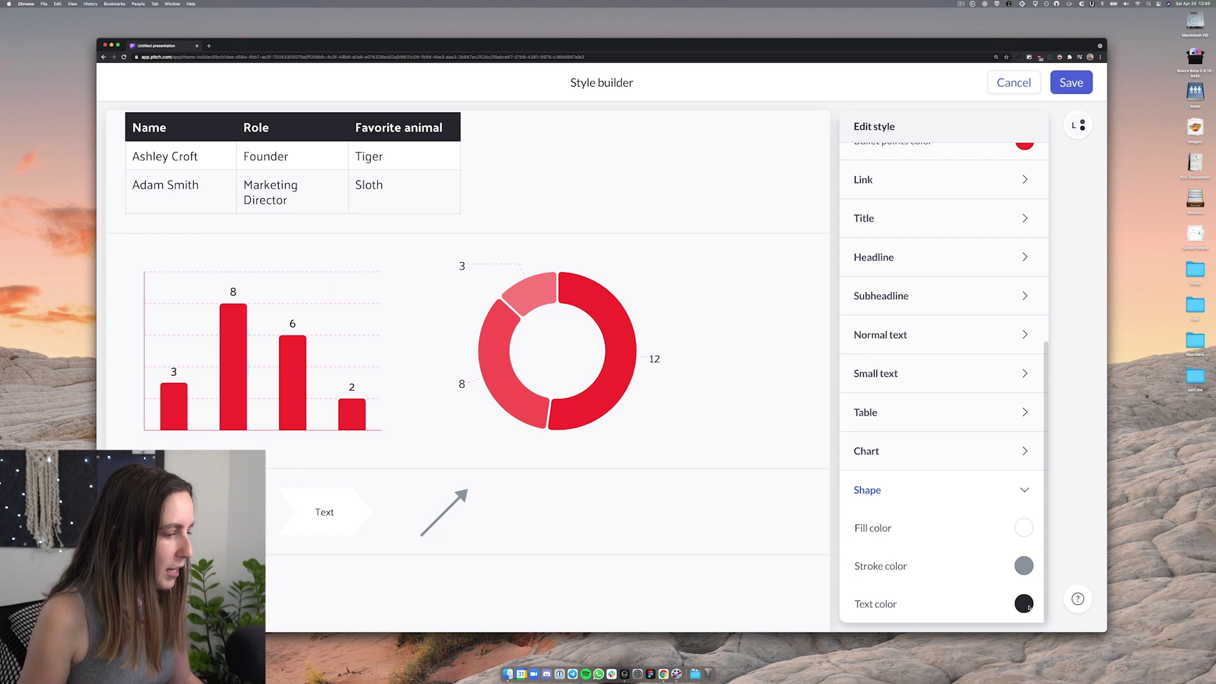
click(1023, 603)
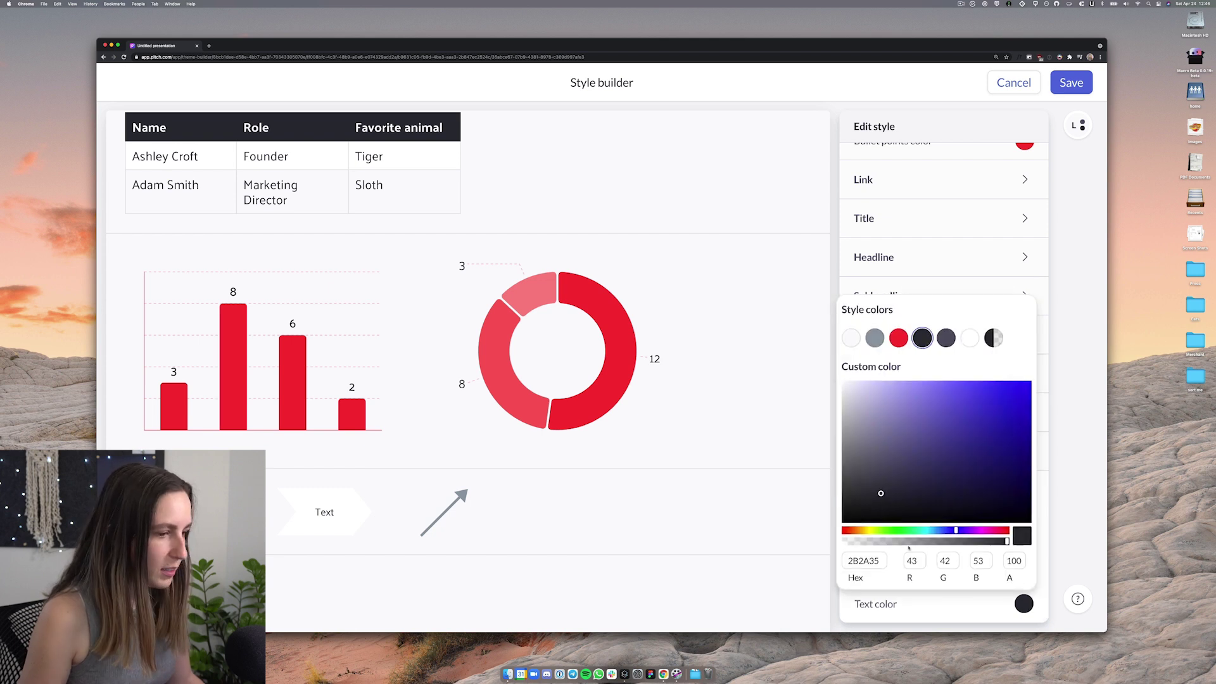
click(898, 338)
click(1023, 565)
click(897, 301)
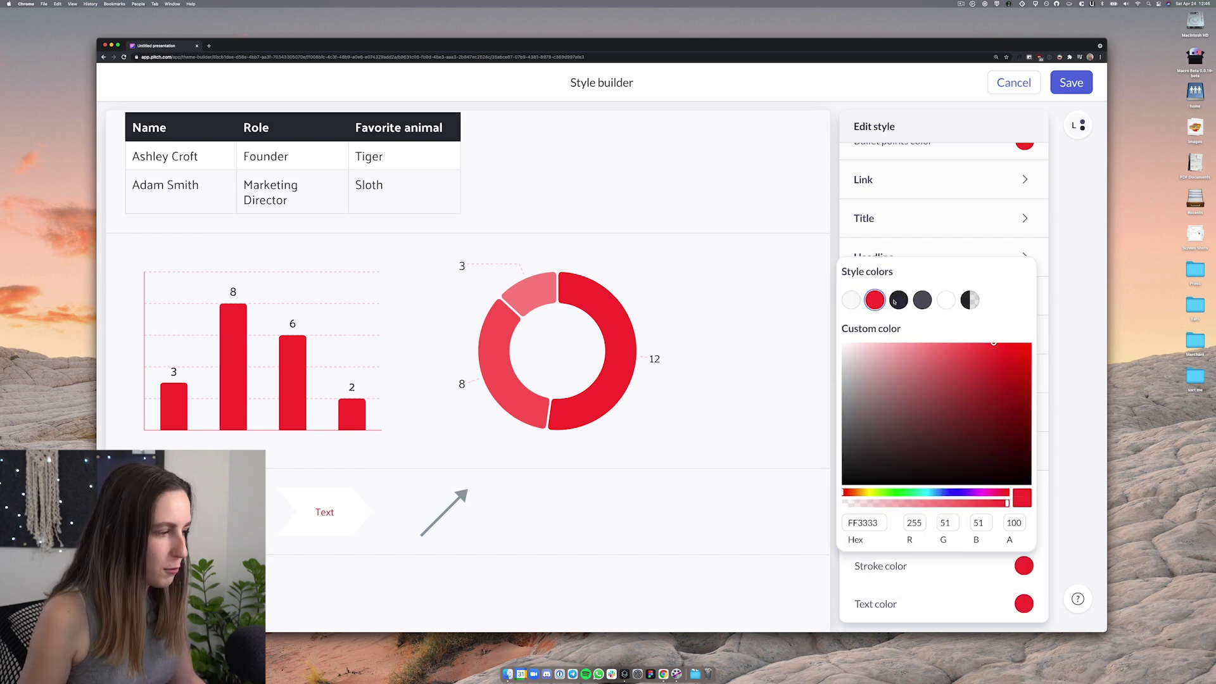
click(629, 448)
Rename the style to 'Light Mode' and save it back to the deck
scroll(621, 448, up, 10)
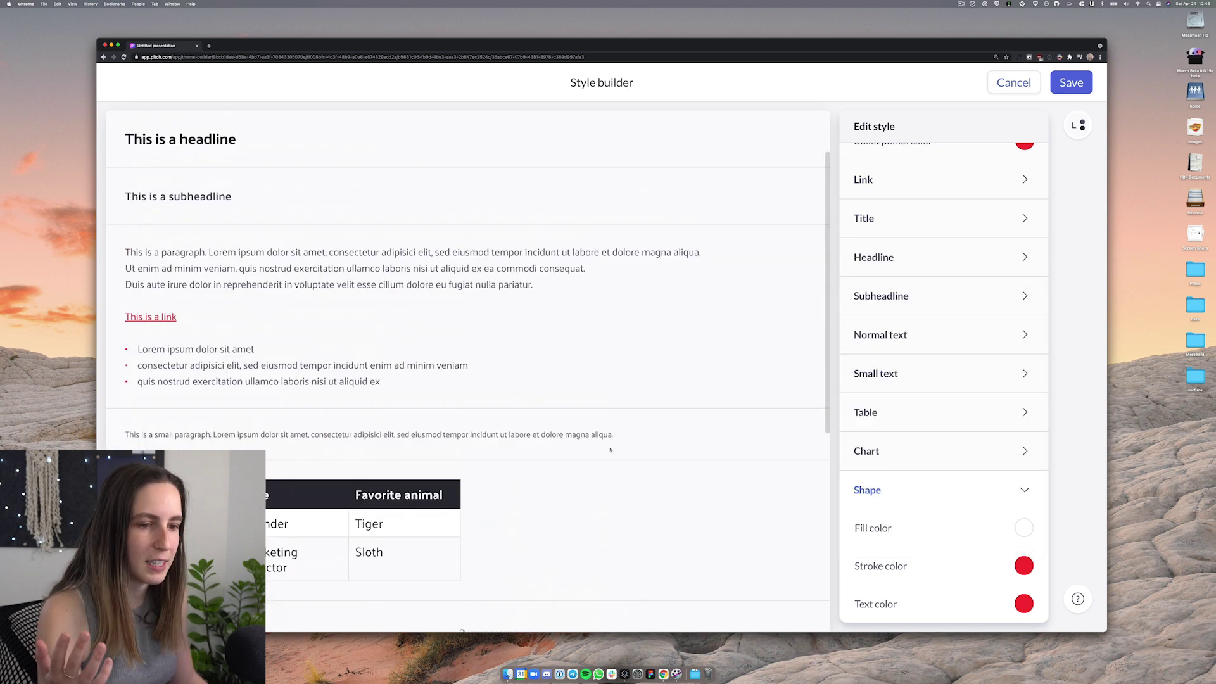
scroll(944, 316, up, 5)
click(904, 198)
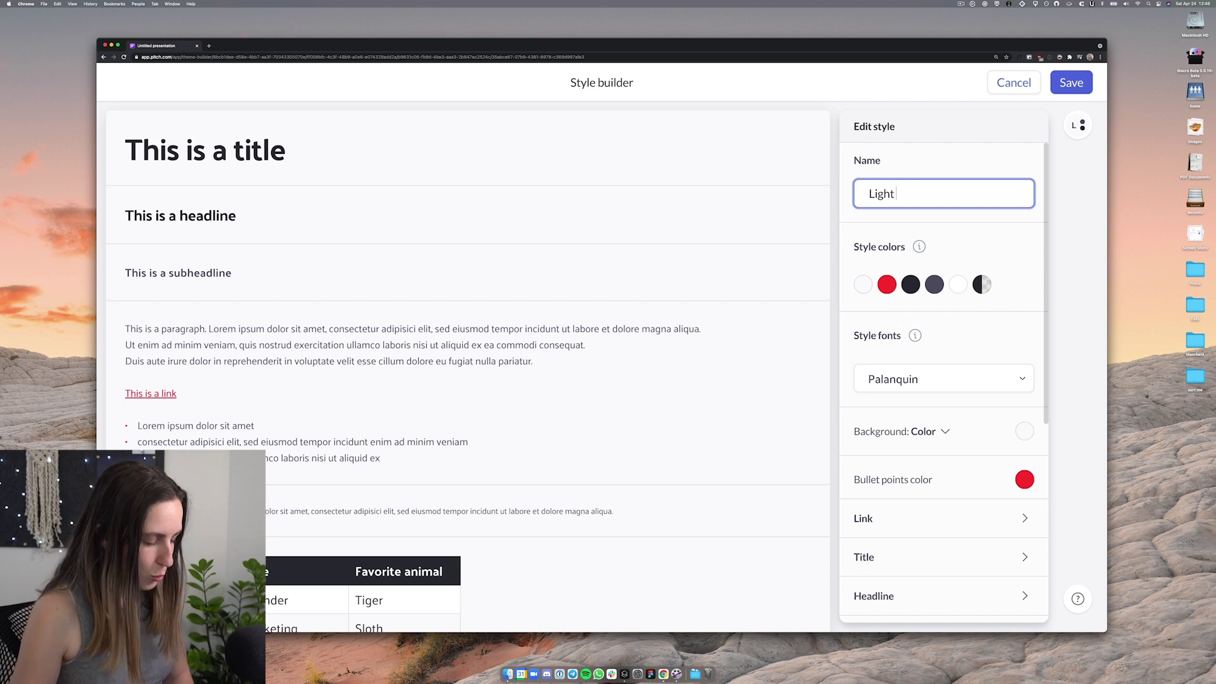
text(Mode)
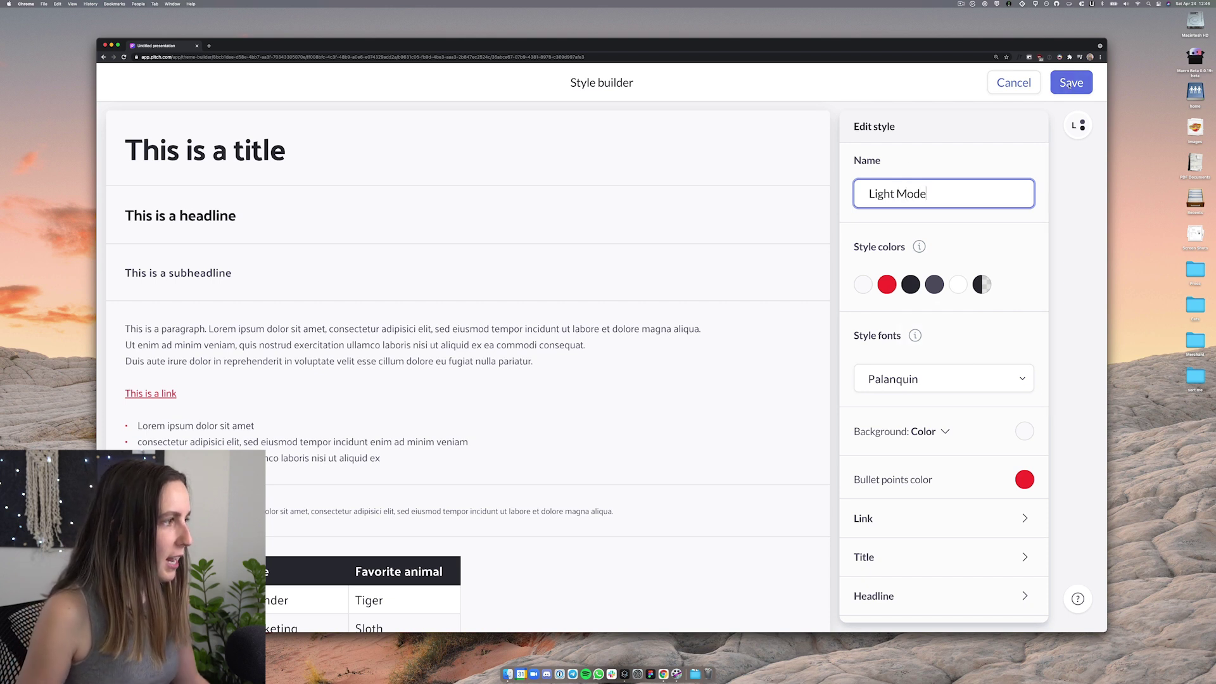
click(1070, 82)
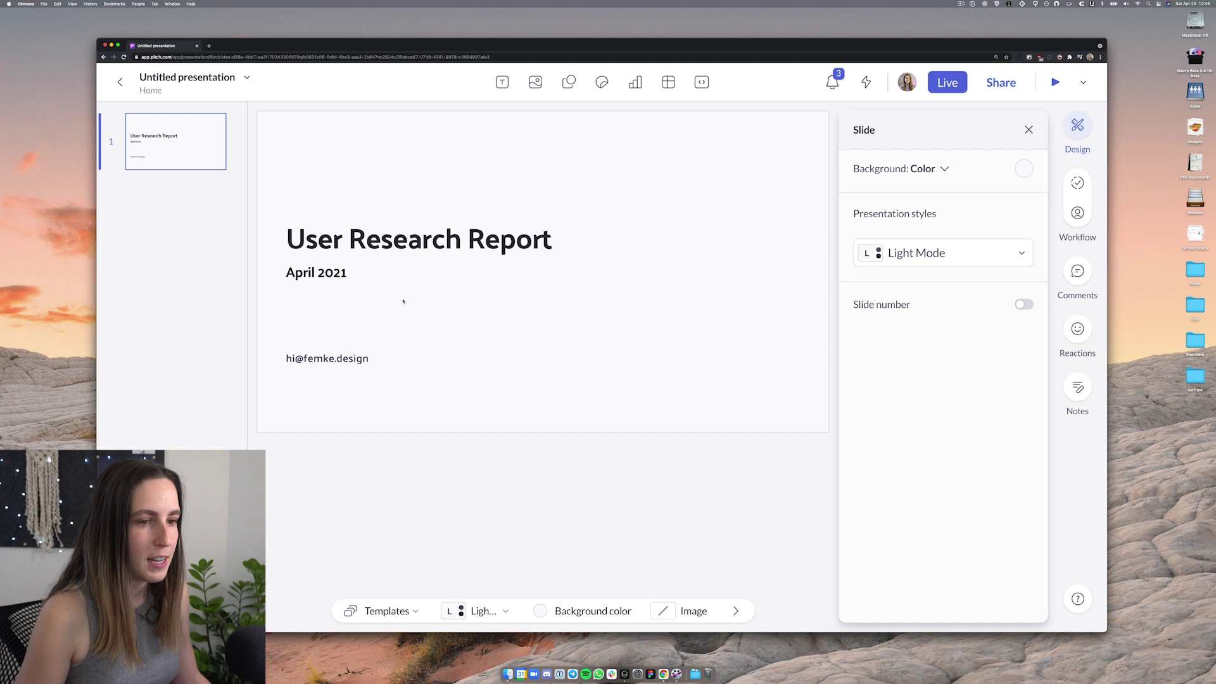
Insert an Unsplash 'team office' photo onto the title slide and widen it leftward
drag(339, 394, 307, 209)
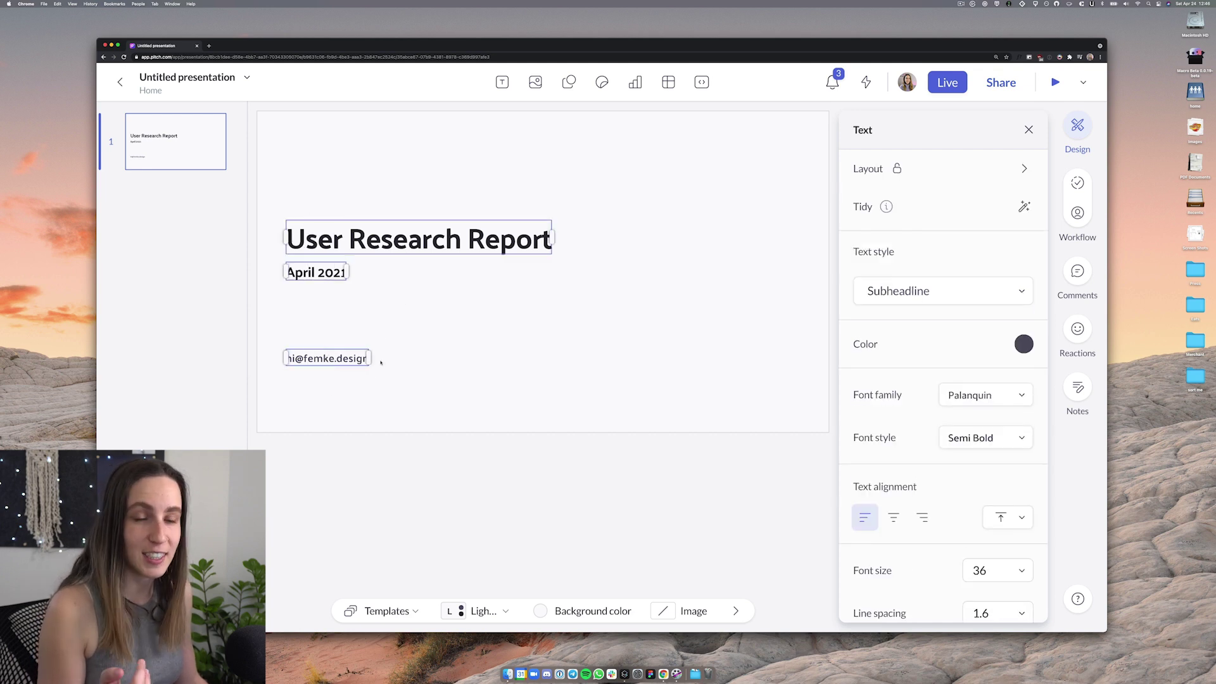
click(343, 387)
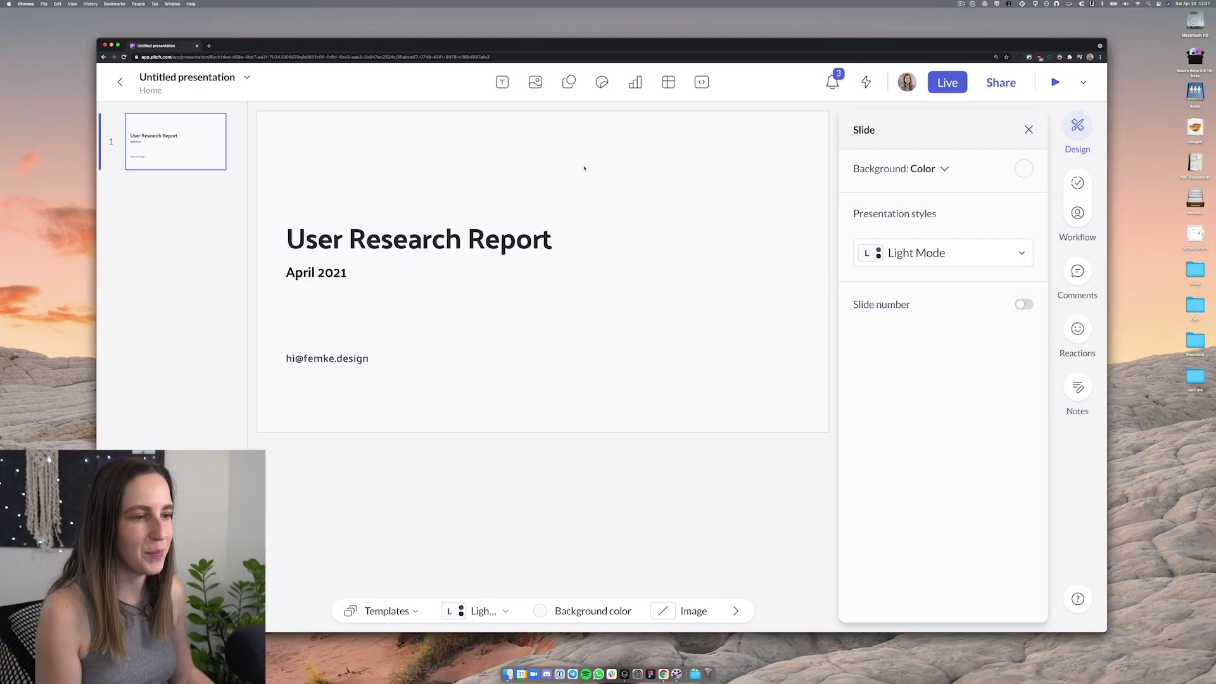
click(535, 82)
text(team)
scroll(665, 240, down, 3)
text(office)
click(573, 264)
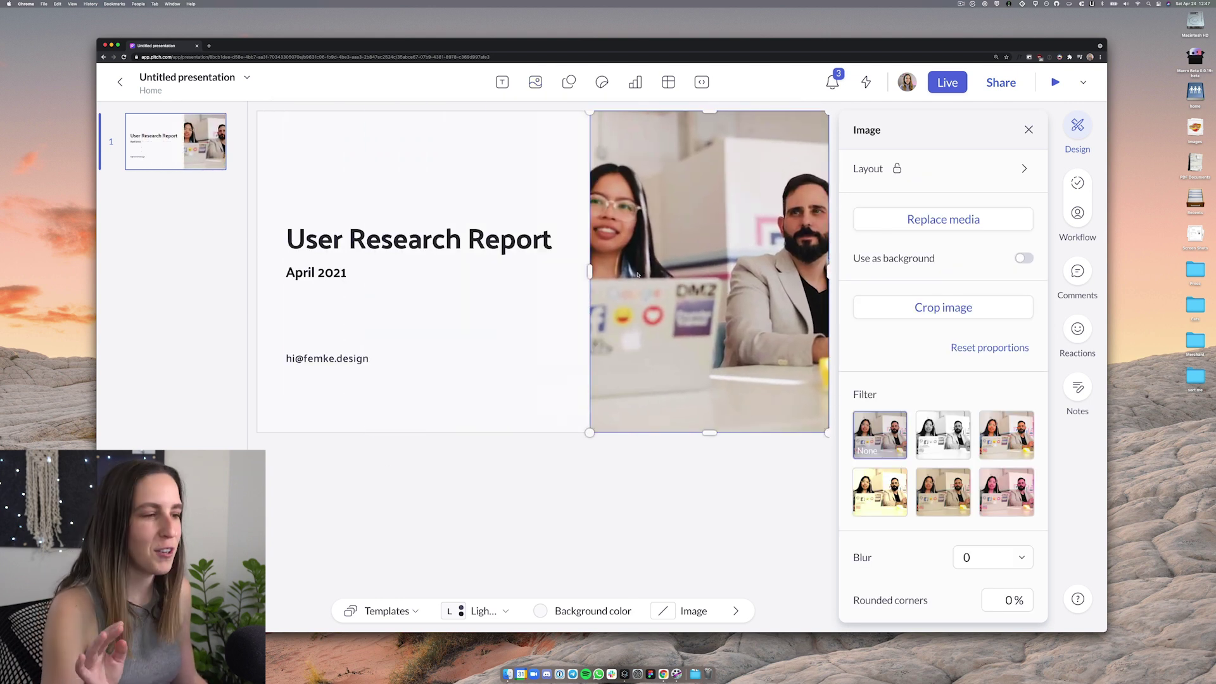
drag(590, 271, 452, 270)
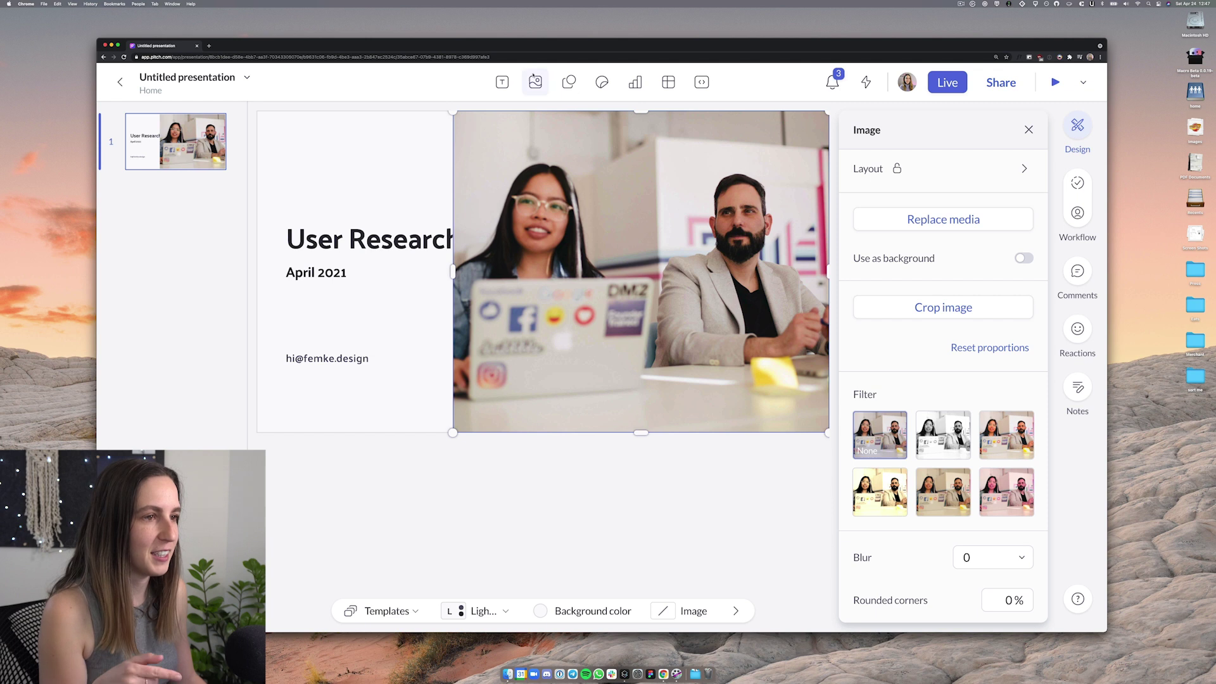
Resize the photo so the 'User Research Report' title is fully readable
click(533, 79)
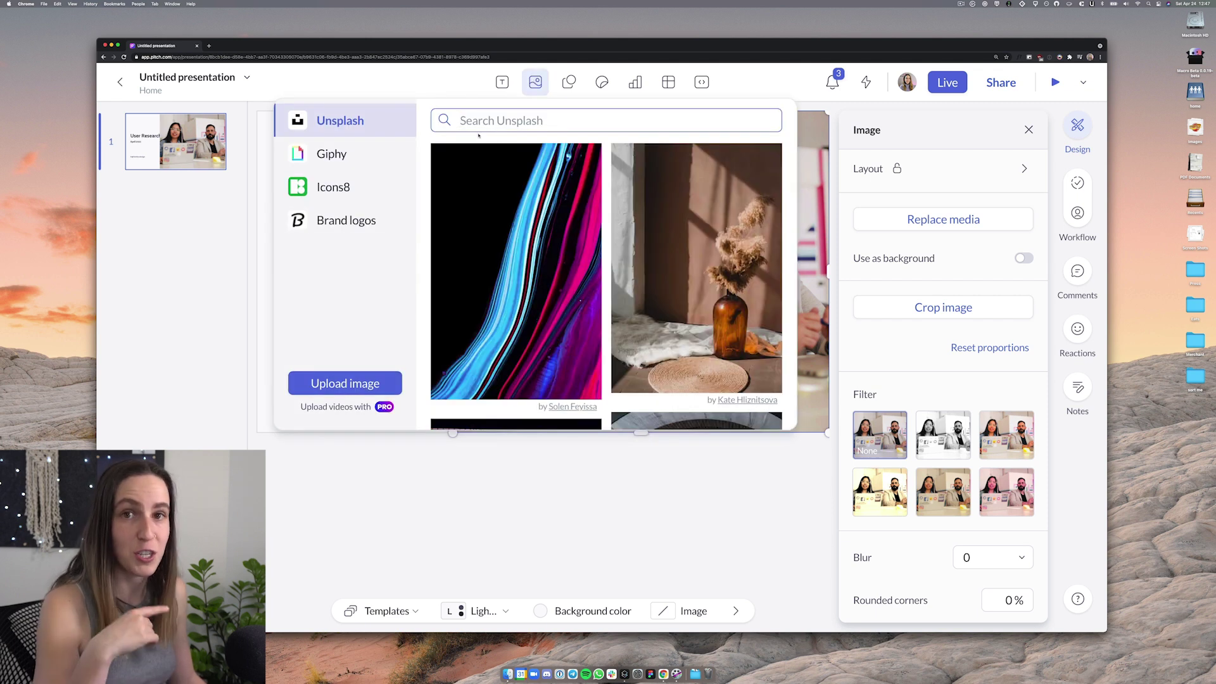
click(559, 475)
click(477, 259)
mouse_move(453, 271)
mouse_down()
mouse_move(304, 272)
mouse_move(650, 274)
mouse_move(351, 277)
mouse_move(458, 277)
mouse_up()
drag(471, 431, 556, 303)
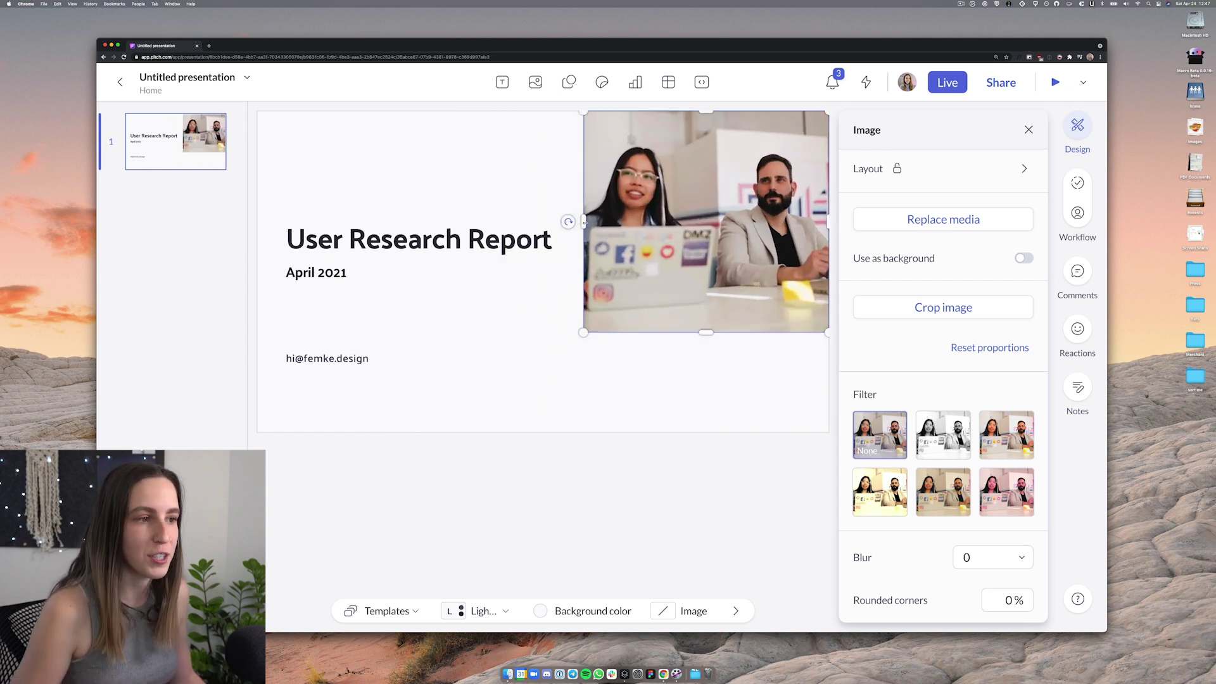
drag(583, 222, 449, 222)
drag(441, 339, 625, 304)
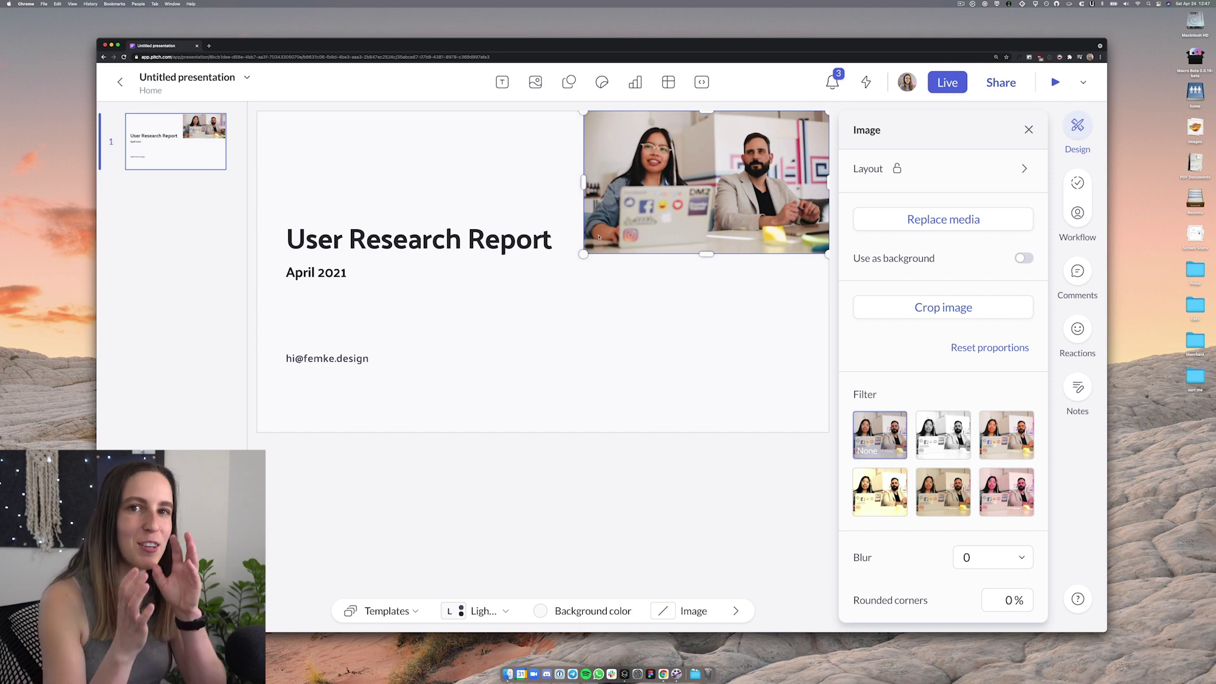
Stretch the photo to full slide height and crop it to frame the woman at her laptop
drag(703, 254, 704, 433)
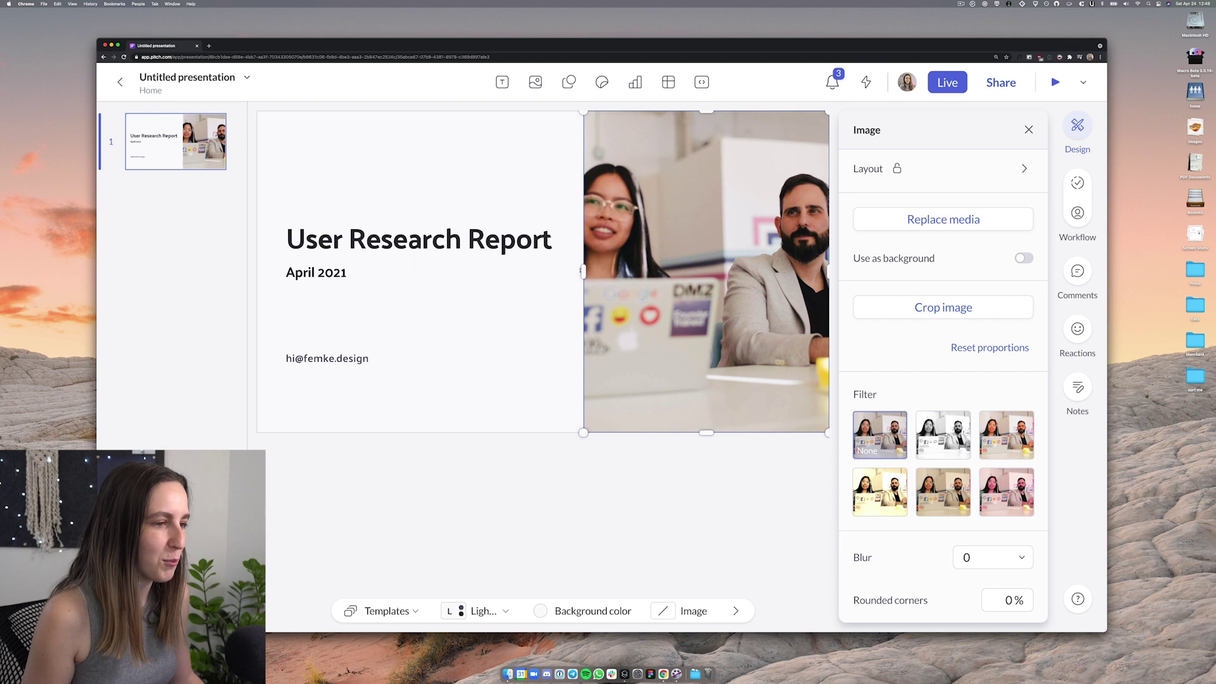
double_click(691, 266)
drag(692, 265, 771, 266)
click(570, 494)
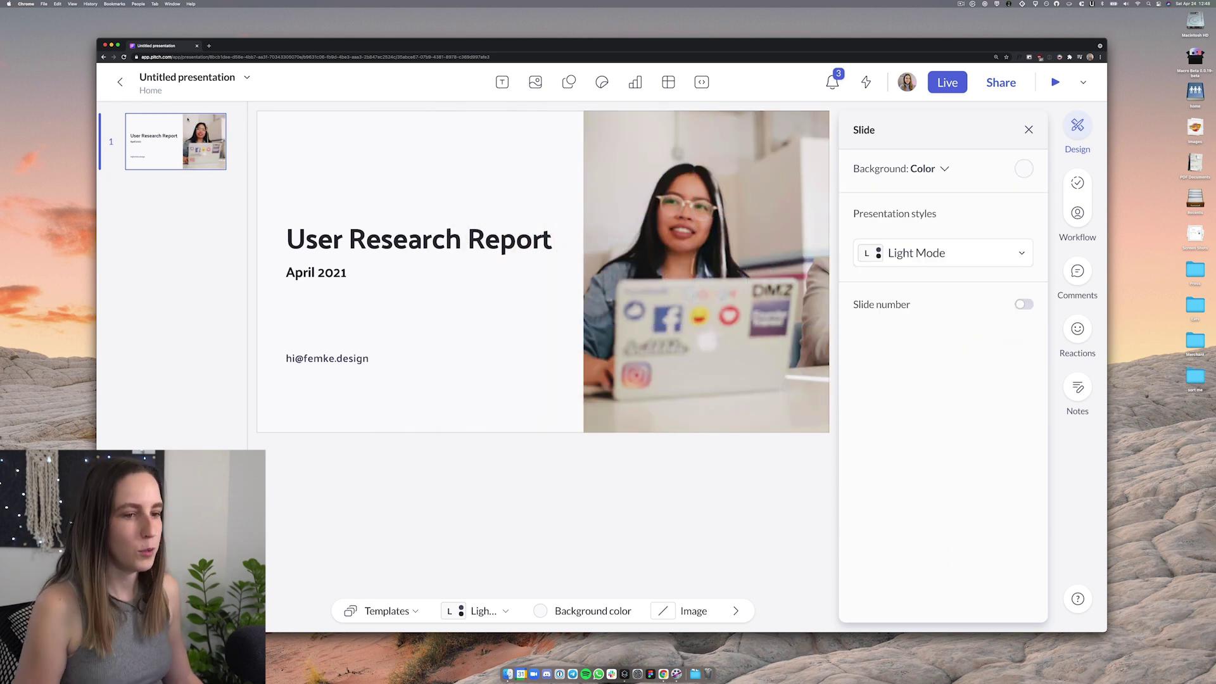
Rename the presentation to 'User Research Report' and add a new blank slide
click(247, 77)
click(288, 131)
text(User Resear)
key(Return)
click(805, 475)
Add a headline text box reading '01 Project Team' and duplicate it twice
click(502, 82)
click(538, 172)
text(01 Project Team)
key(Escape)
click(327, 154)
key(super+d)
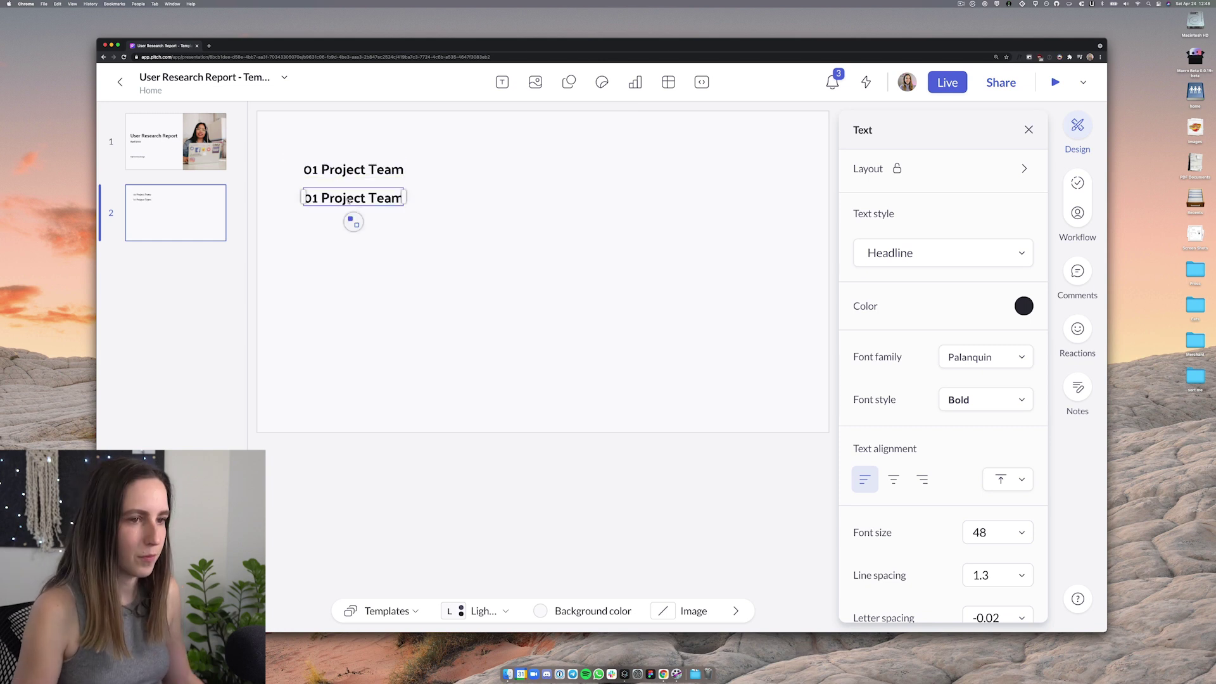
key(super+d)
key(super+d)
Select the stacked agenda lines and space them evenly with Tidy
drag(372, 283, 373, 311)
click(380, 356)
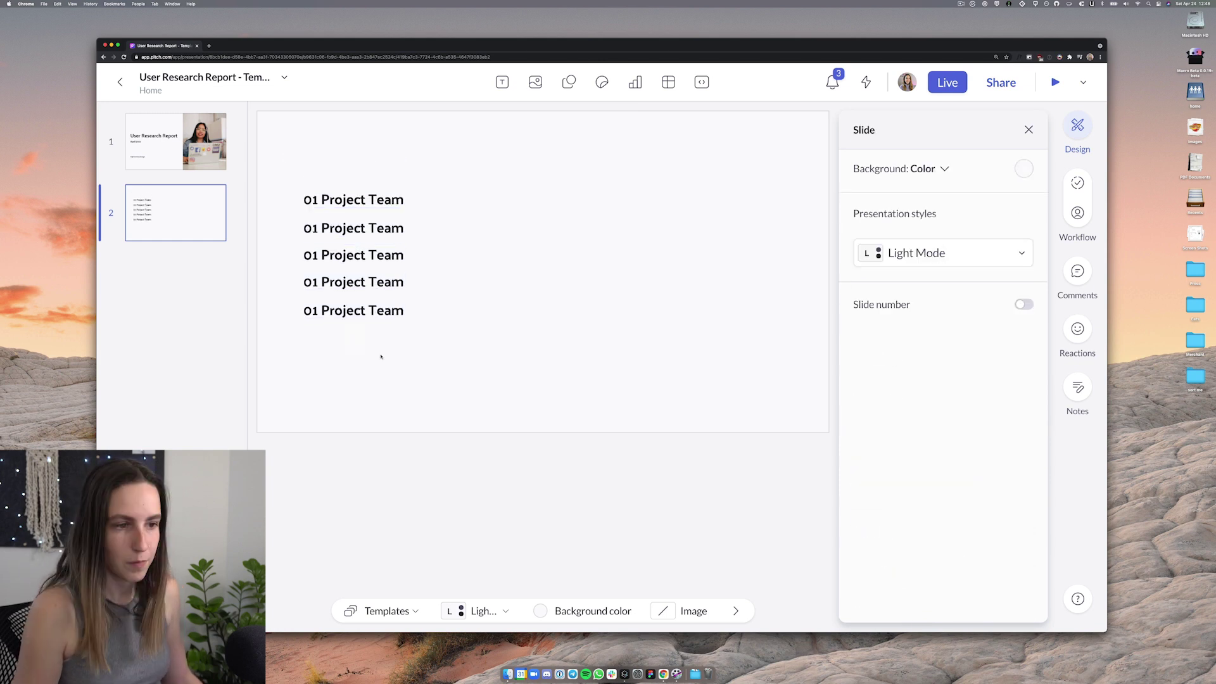
key(super+a)
scroll(980, 260, down, 1)
click(1024, 168)
click(1024, 340)
Retitle agenda lines to '04 Key takeaways' and '05 Comp…', and add '06 Next steps'
double_click(368, 229)
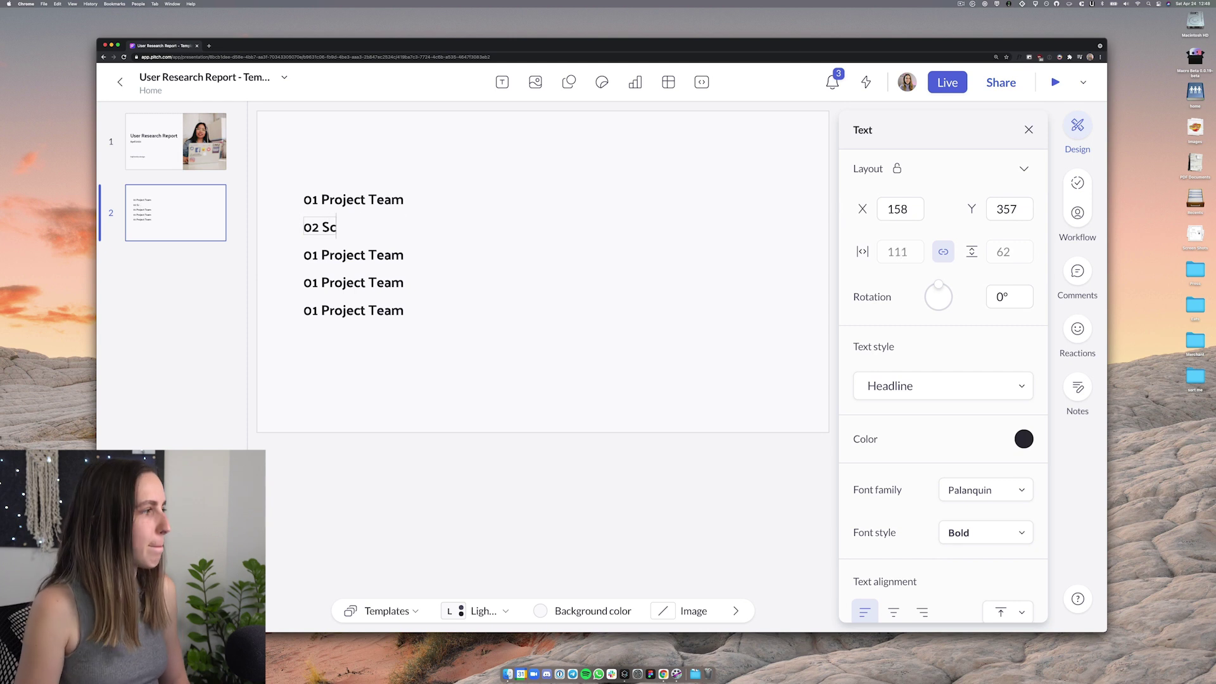
text(04 Key takeaways)
double_click(316, 310)
text(05 COmpetitive analysis)
key(super+d)
double_click(357, 338)
text(06 Next steps)
key(Escape)
Lower '06 Next steps' and re-space all six agenda lines evenly, then add another slide
key(super+a)
click(1024, 340)
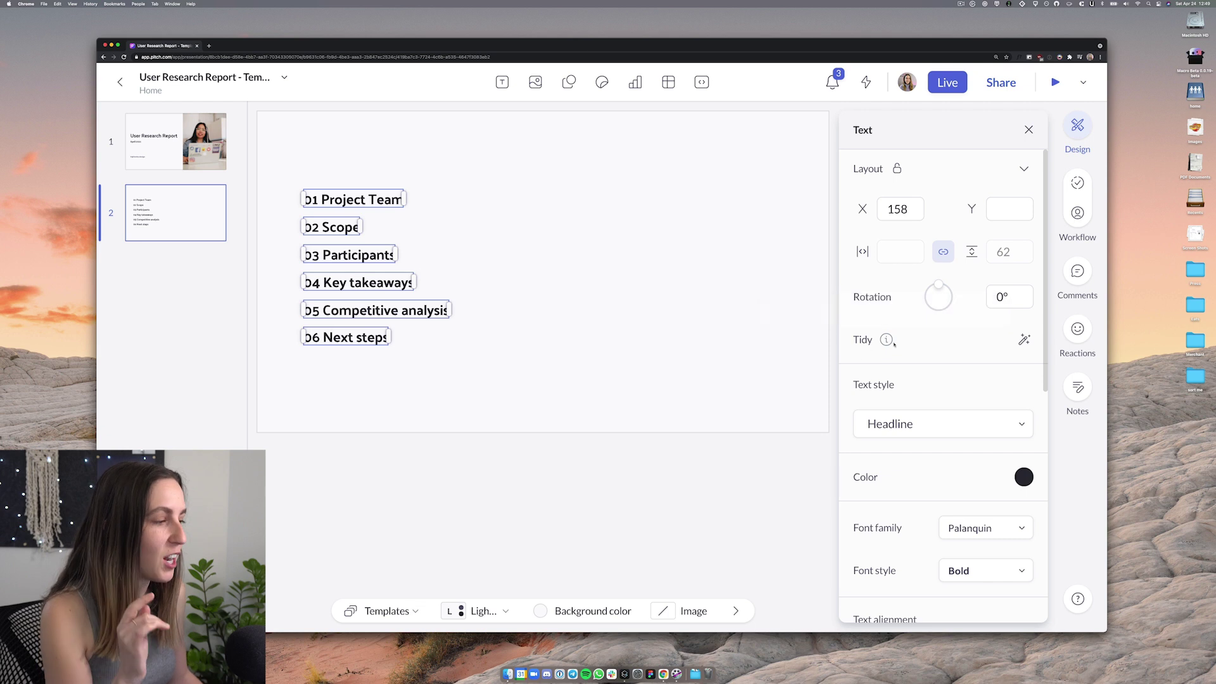
click(569, 356)
drag(345, 337, 347, 374)
click(406, 401)
drag(406, 400, 366, 402)
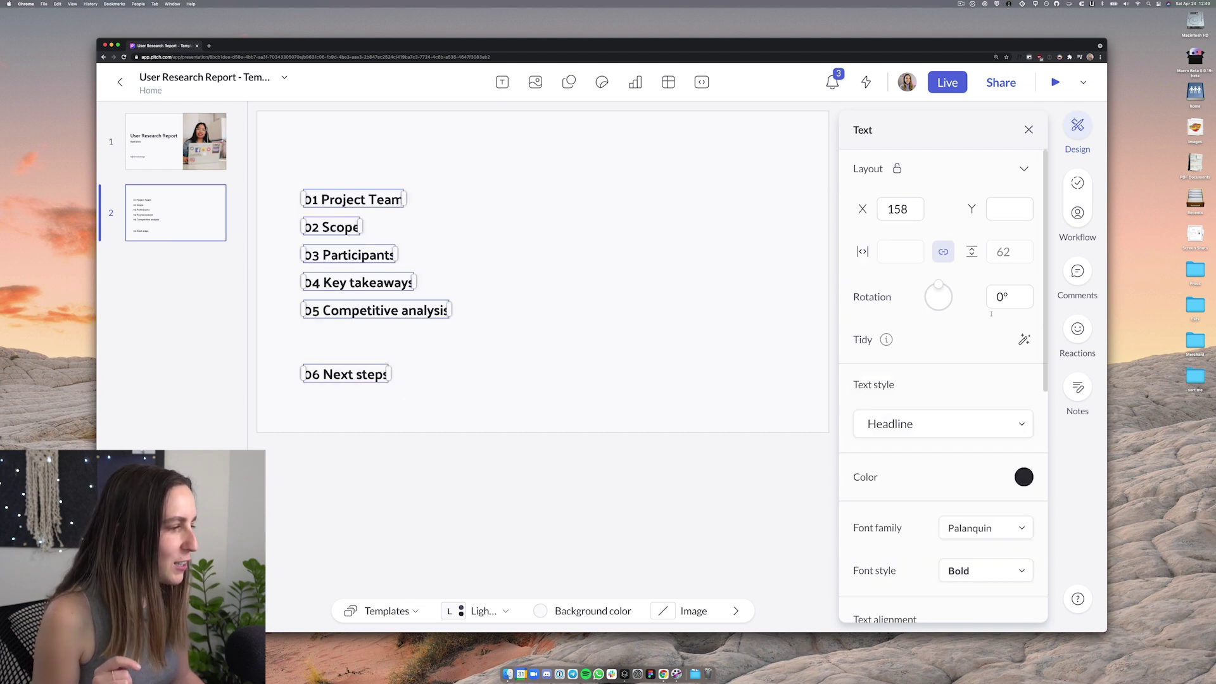
click(1023, 340)
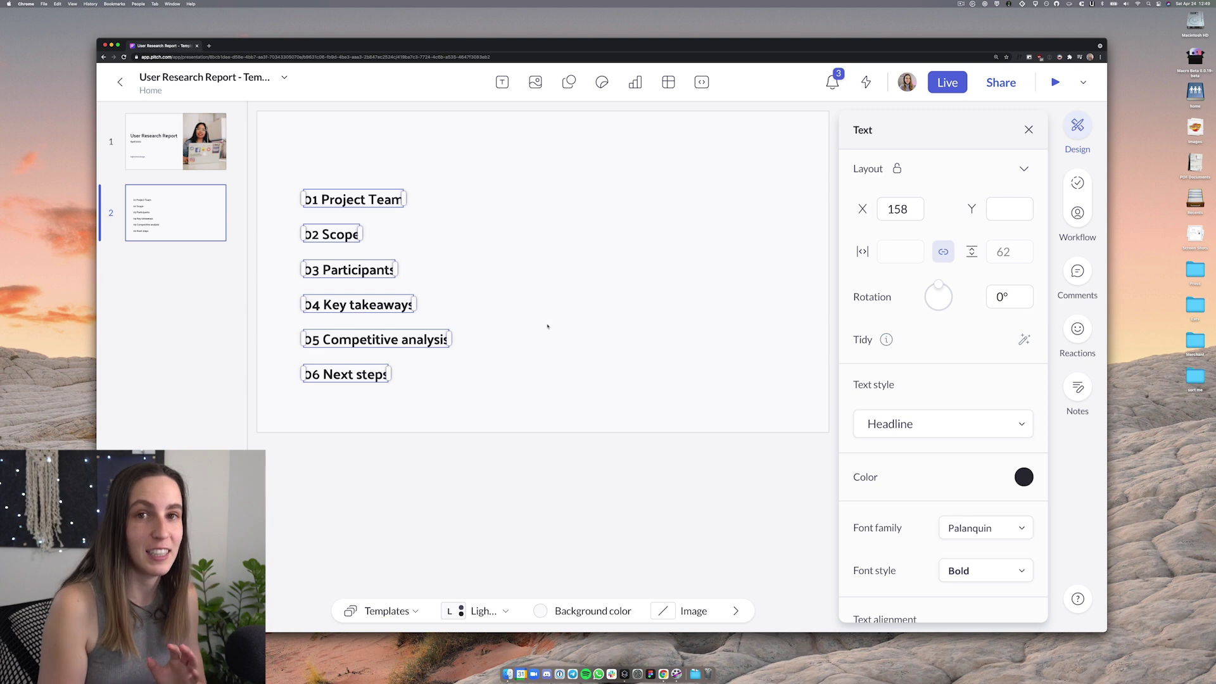
click(547, 326)
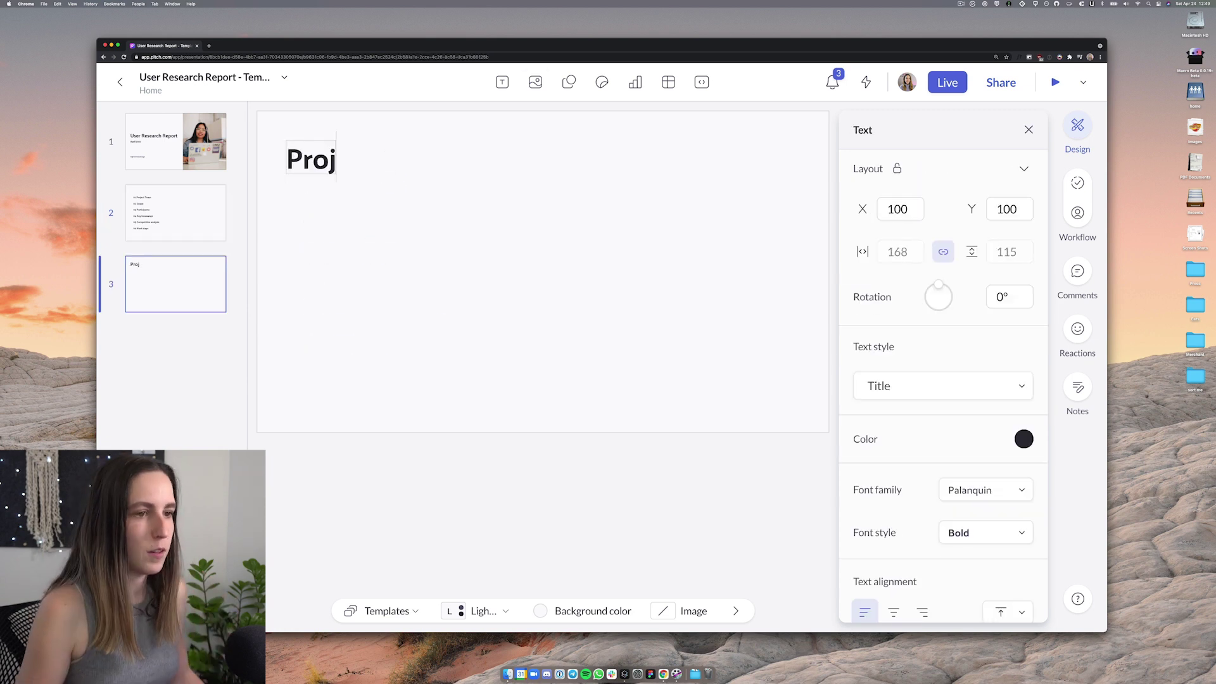
Title the slide 'Project Team' and add Subheadline text boxes of placeholder names
text(ect Team)
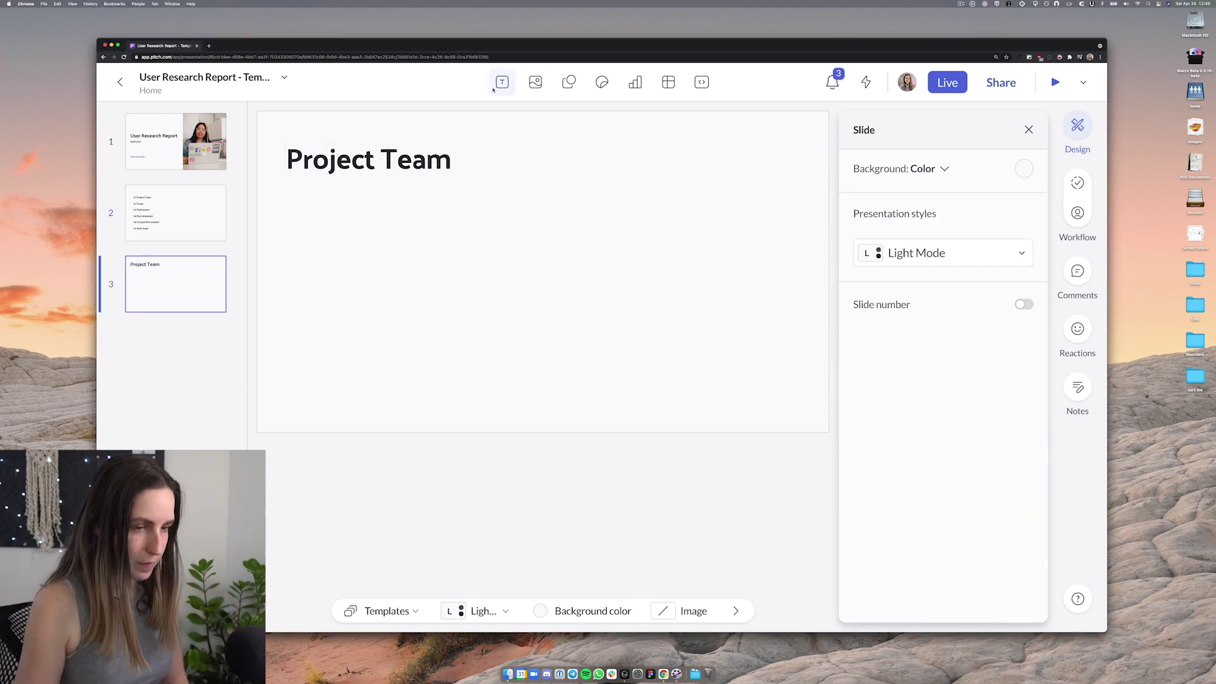
click(502, 82)
click(544, 198)
text(FirstName L)
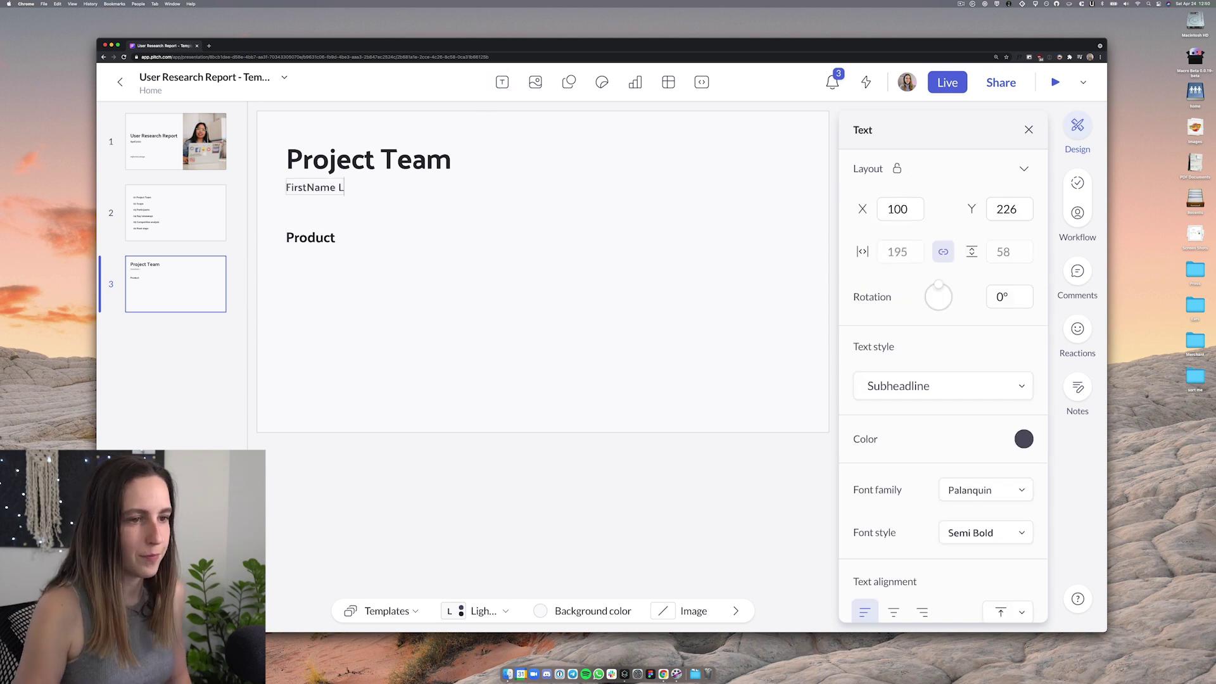
text(Design)
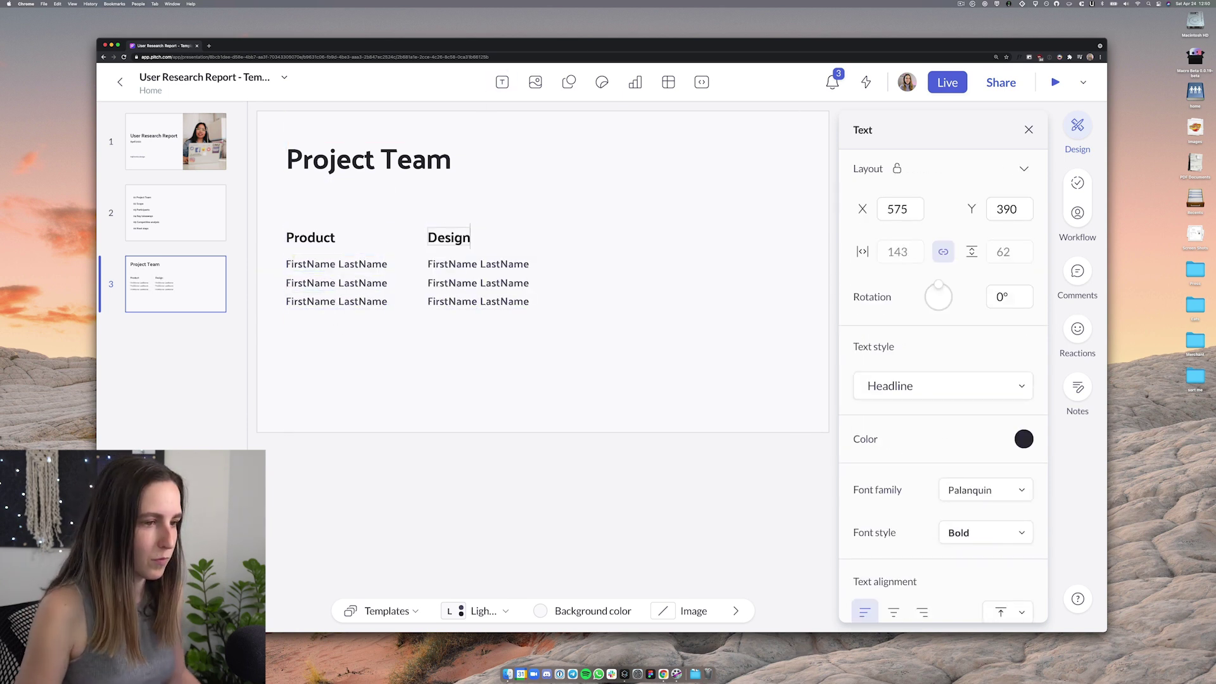
Duplicate the name column into a third 'Engineering' column, arrange all three, and add slide 4
drag(546, 335, 419, 221)
drag(478, 283, 623, 282)
double_click(594, 238)
text(Engineering)
drag(637, 344, 564, 222)
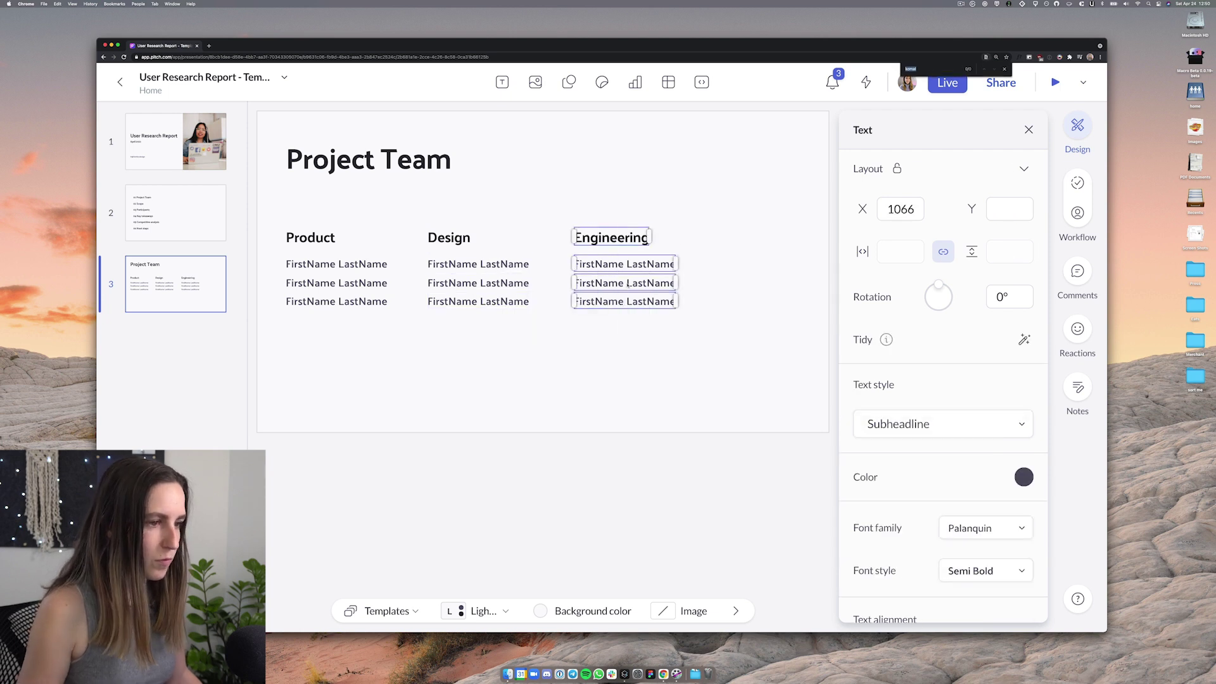
drag(623, 282, 635, 283)
drag(703, 335, 278, 222)
key(Escape)
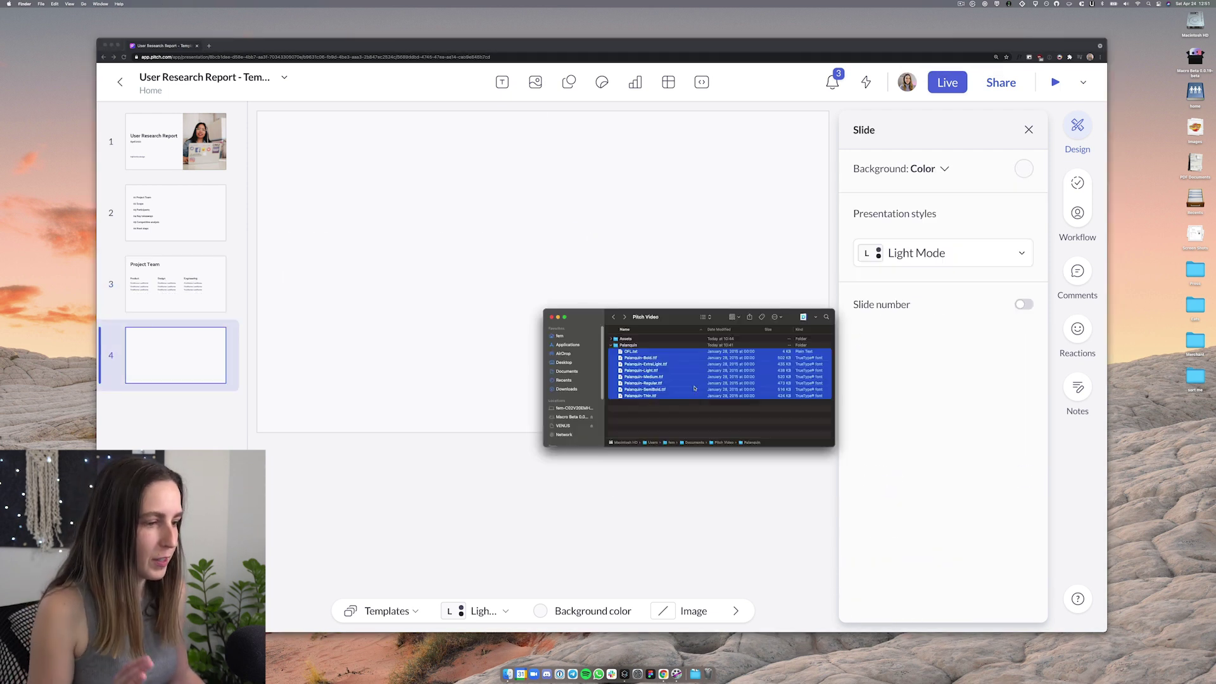
click(649, 335)
Drag Google Pixel 4a.png from Finder's Assets folder onto the slide and enlarge it to about 403×833
click(611, 340)
click(635, 346)
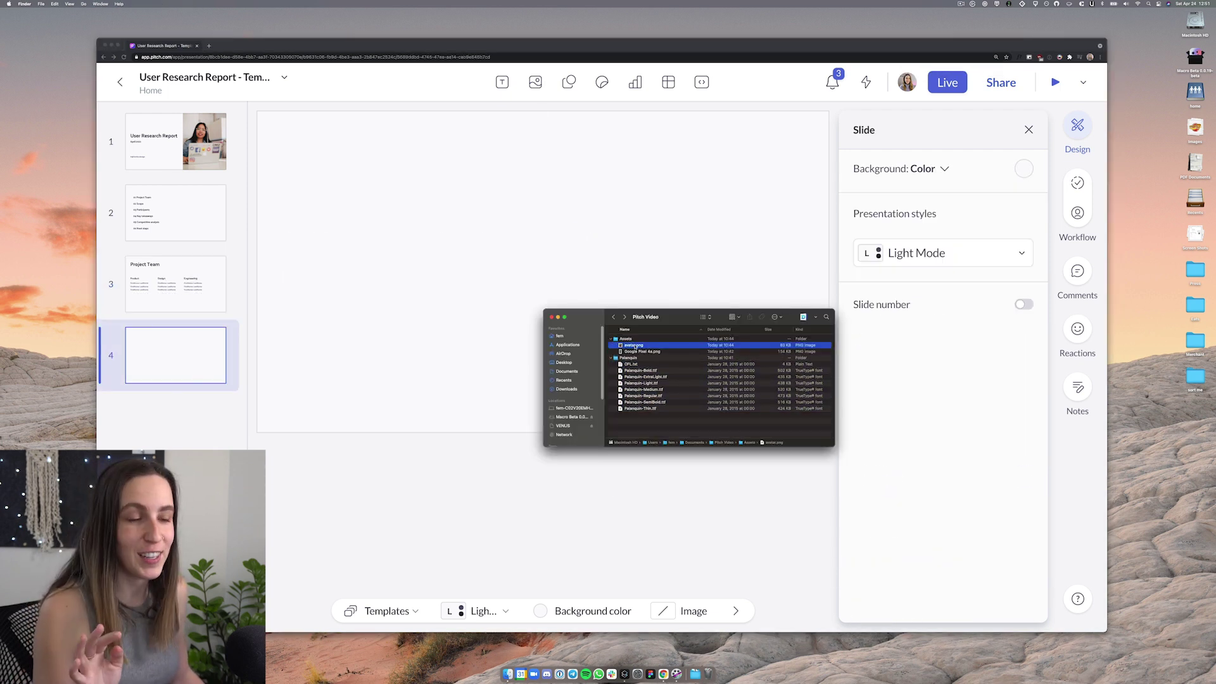
click(640, 352)
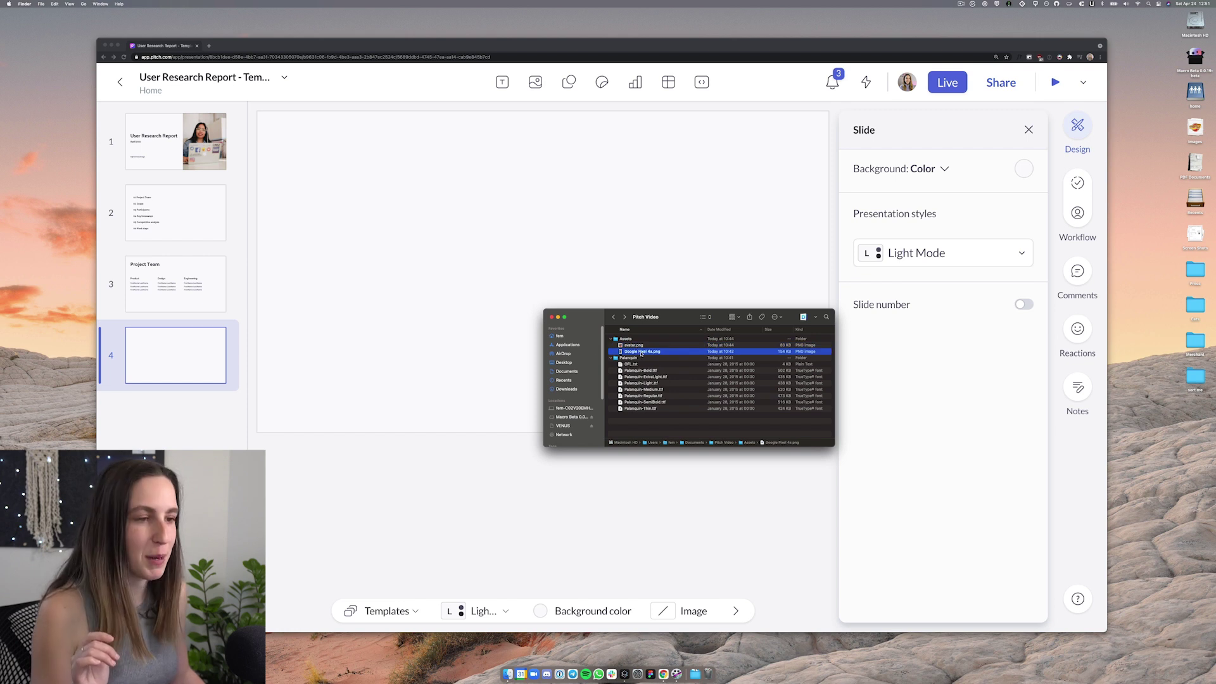
drag(417, 279, 324, 185)
drag(350, 262, 407, 383)
drag(347, 304, 366, 303)
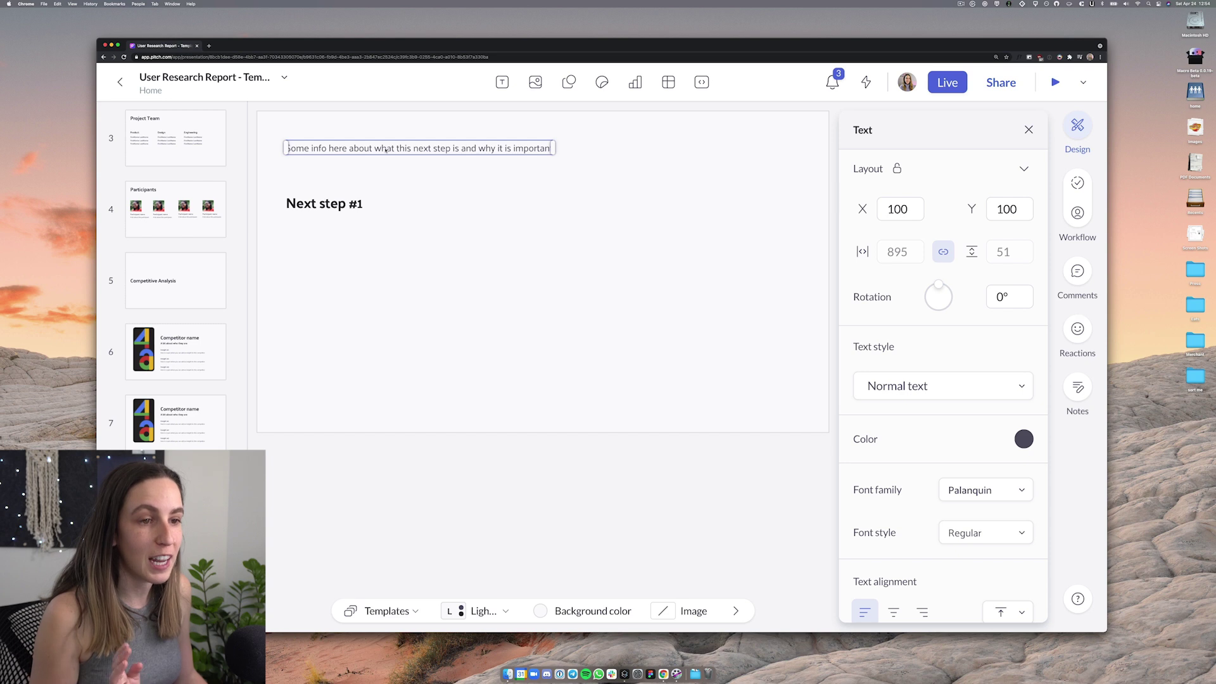
Position the description text just below the 'Next step #1' heading
mouse_move(385, 150)
mouse_down()
mouse_move(346, 255)
mouse_move(498, 156)
mouse_move(405, 170)
mouse_move(383, 150)
mouse_move(399, 229)
mouse_move(536, 242)
mouse_move(511, 167)
mouse_move(374, 150)
mouse_move(395, 149)
mouse_up()
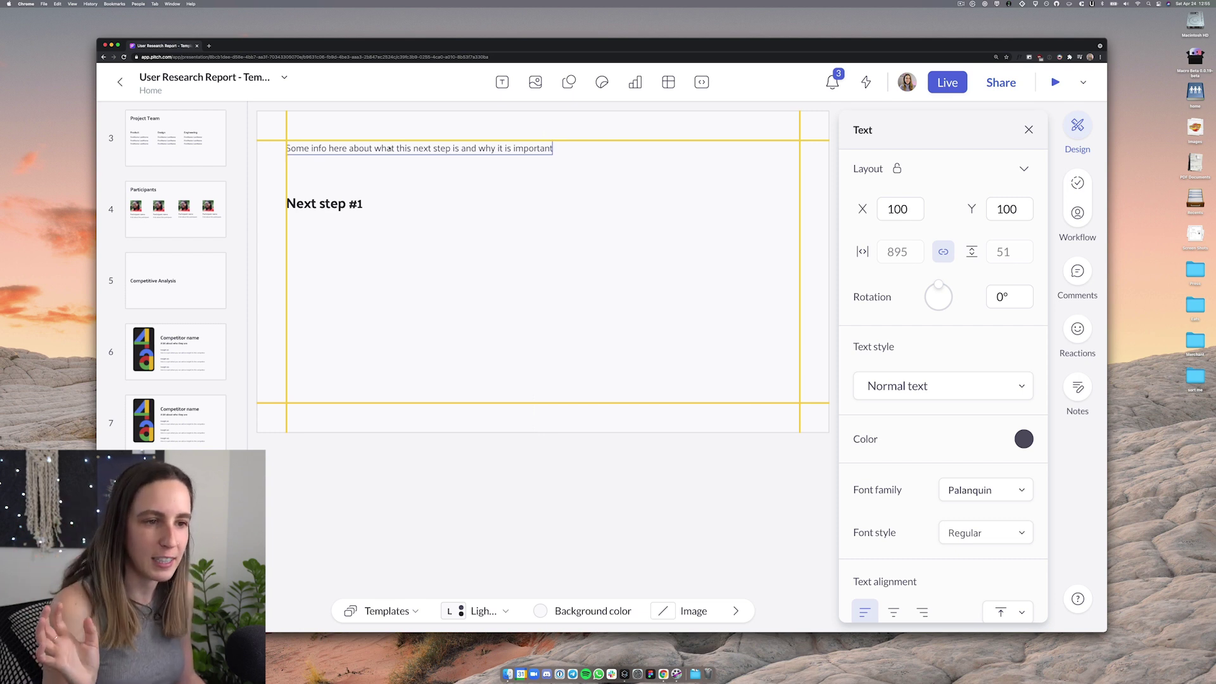
drag(390, 150, 387, 269)
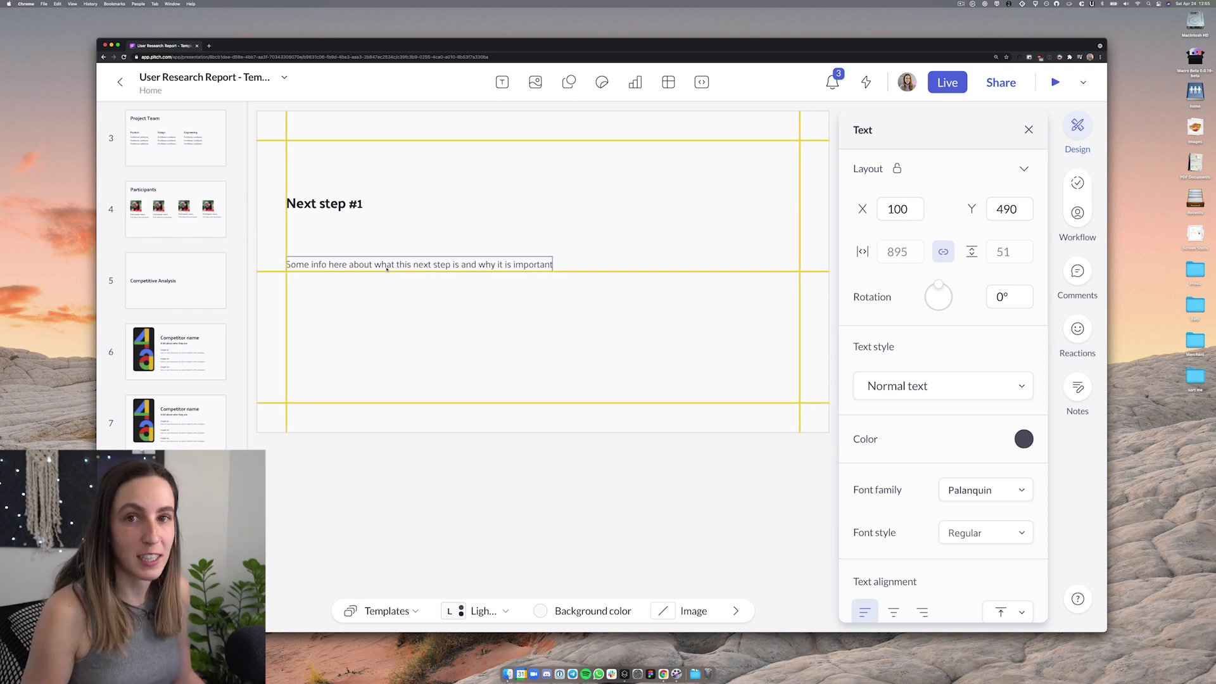
drag(387, 269, 387, 252)
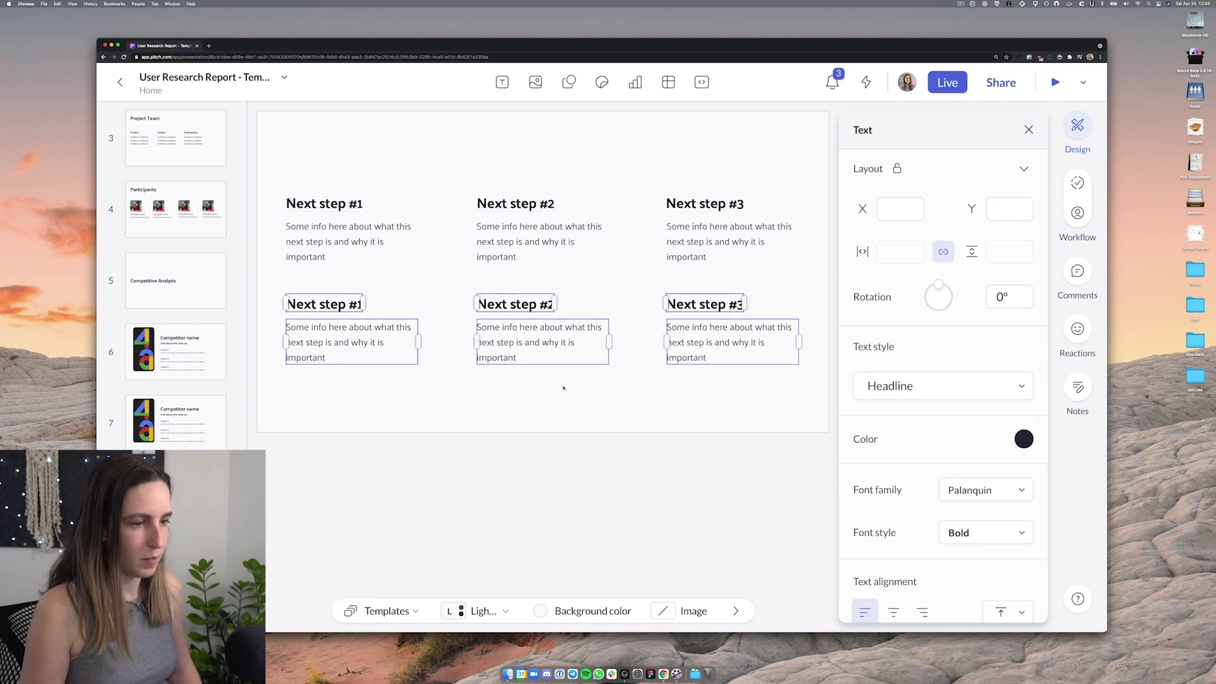
Renumber the lower headings to Next step #4, #5 and #6
text(4)
double_click(552, 306)
key(BackSpace)
text(5)
click(741, 302)
key(BackSpace)
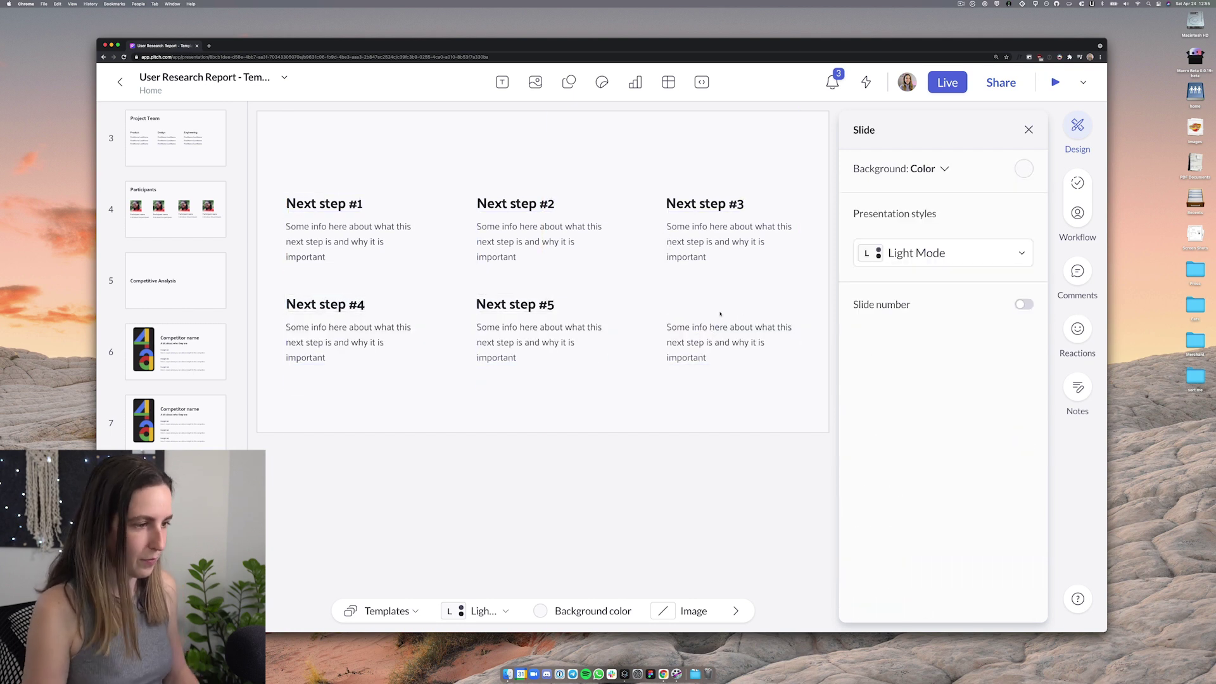
key(super+z)
double_click(741, 302)
text(6)
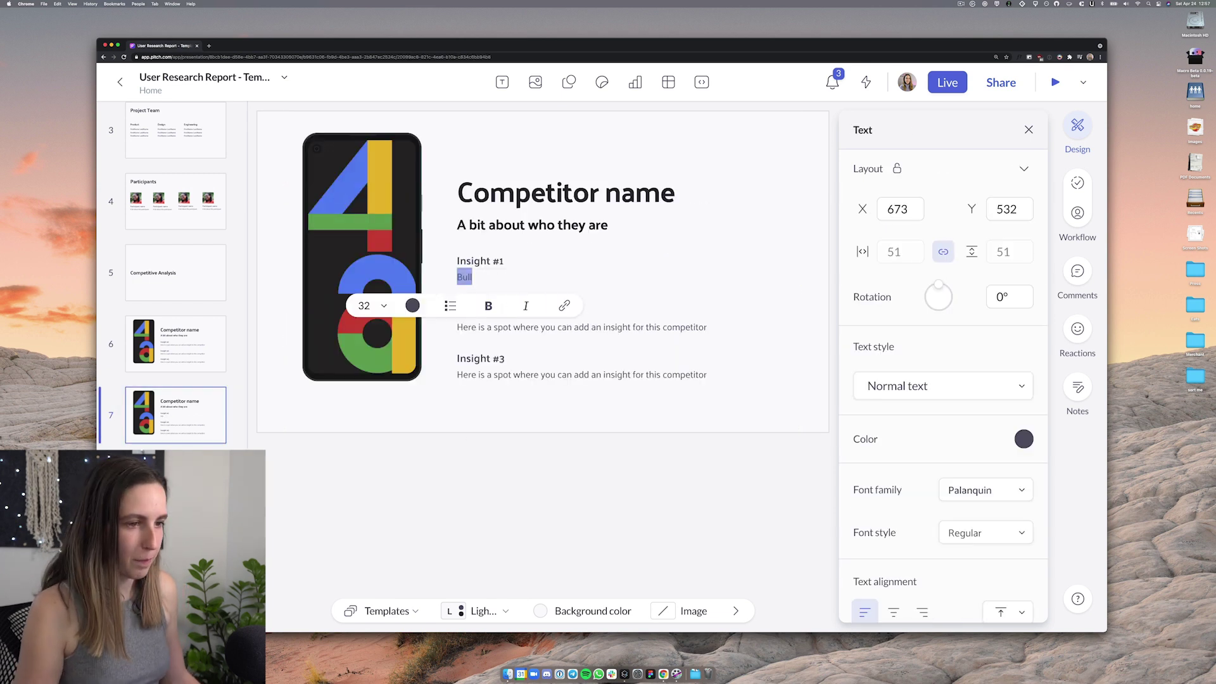
Fill each insight with two 'Here you can add content' lines
click(450, 306)
click(472, 340)
text(Here you can add content)
key(Return)
text(Here you can add content)
click(582, 389)
text(Here you can add content Here you can add content)
key(super+a)
Apply bulleted list formatting to the insight text
click(494, 418)
click(514, 305)
click(508, 342)
key(super+a)
text(Here you can add content Here you can add content)
Move the insight content up the slide and adjust the competitor subtitle's text style
drag(634, 426, 446, 252)
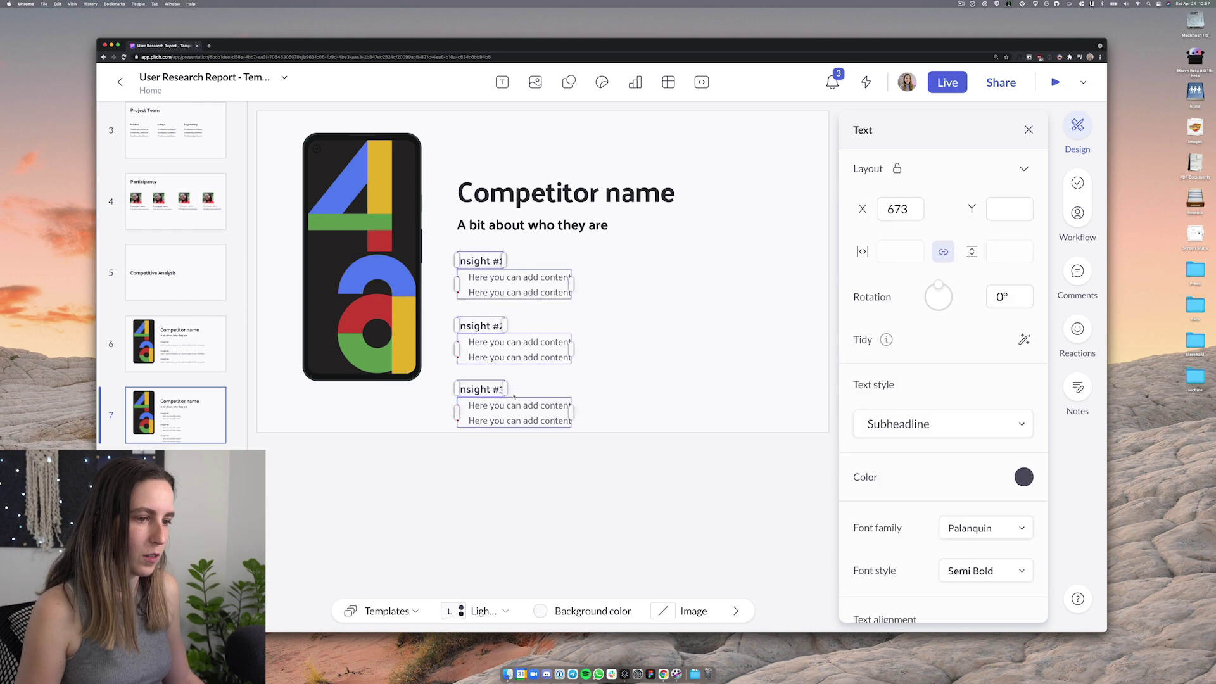
drag(563, 193, 564, 160)
drag(507, 342, 508, 296)
click(532, 191)
click(942, 385)
key(Escape)
key(Escape)
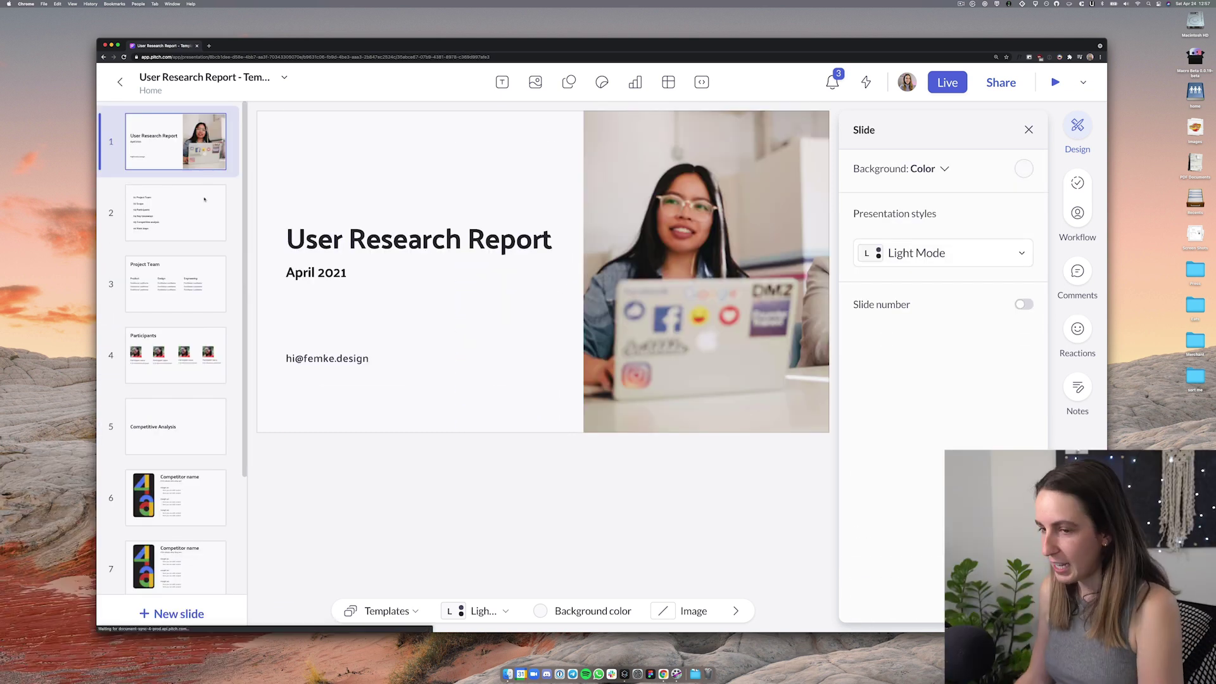
Walk through the agenda, Project Team and competitor slides to the Next steps slide
key(Down)
click(353, 185)
click(901, 388)
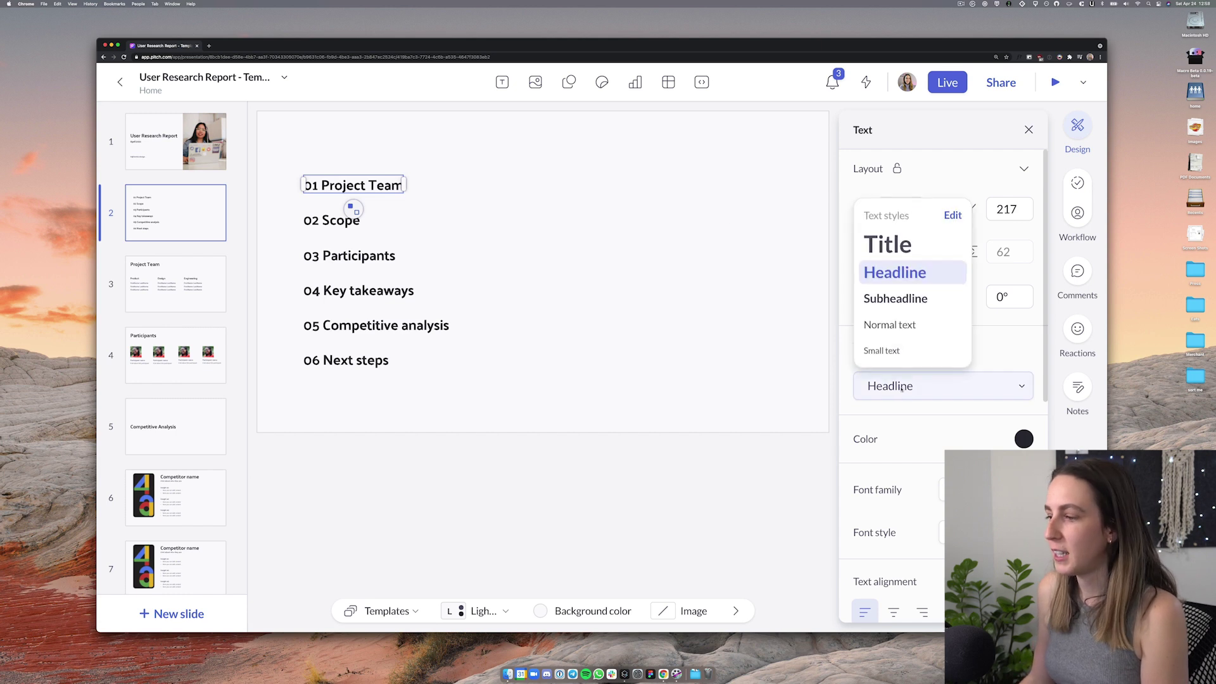
click(765, 390)
click(208, 270)
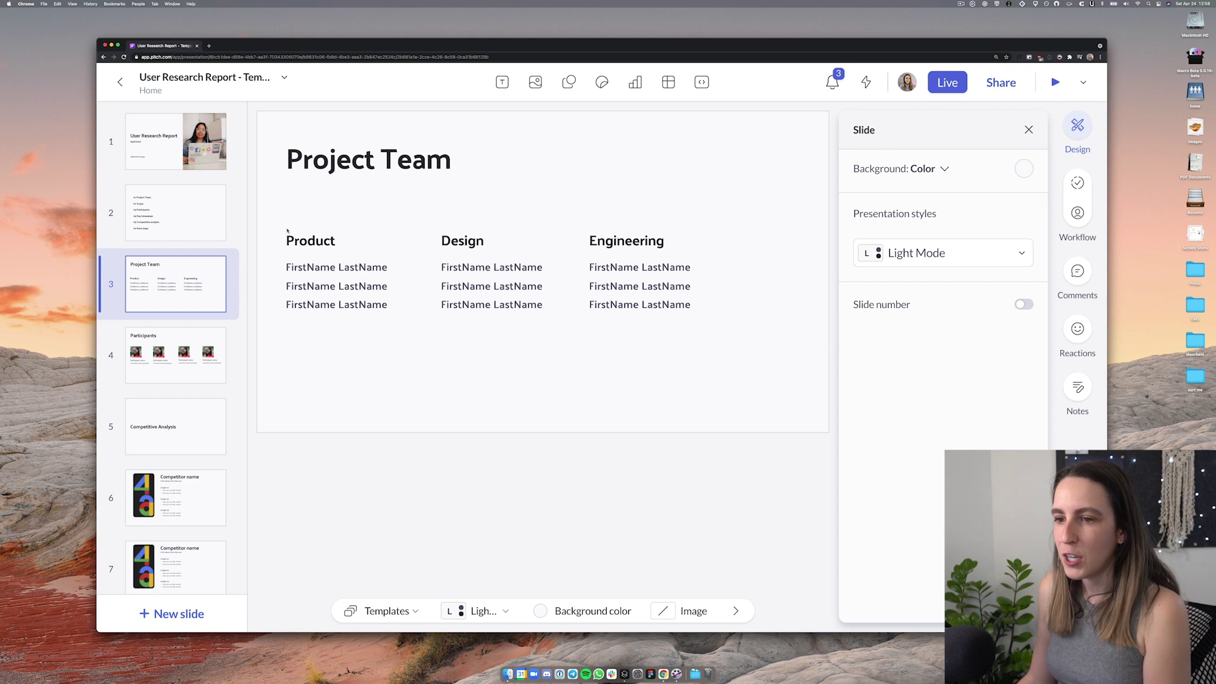
key(Down)
key(Down)
key(Down)
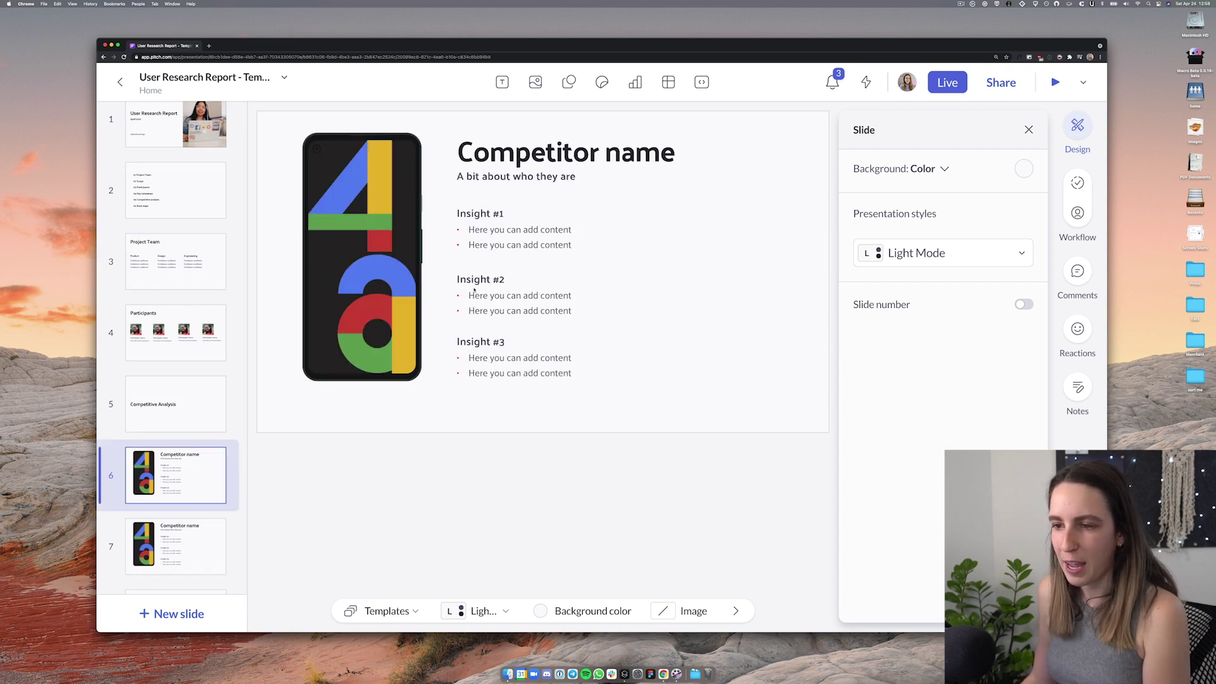
key(Down)
key(Down)
key(Down)
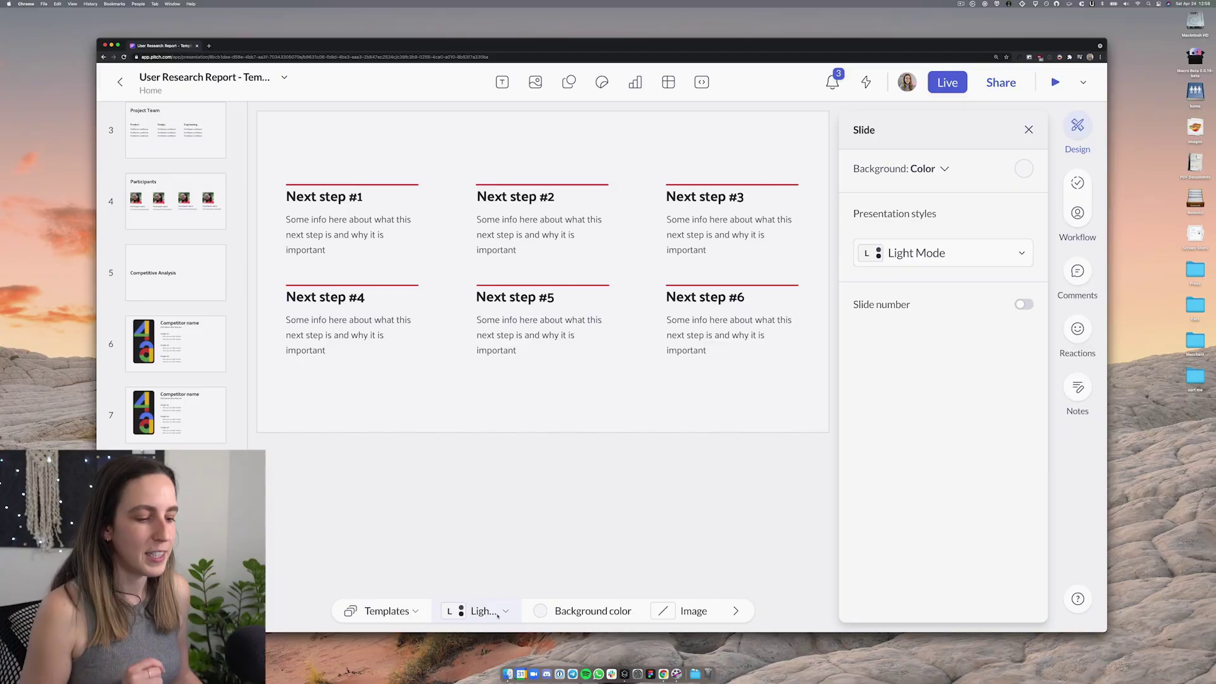
Open the 'Light Mode' style dropdown in the bottom toolbar
click(497, 612)
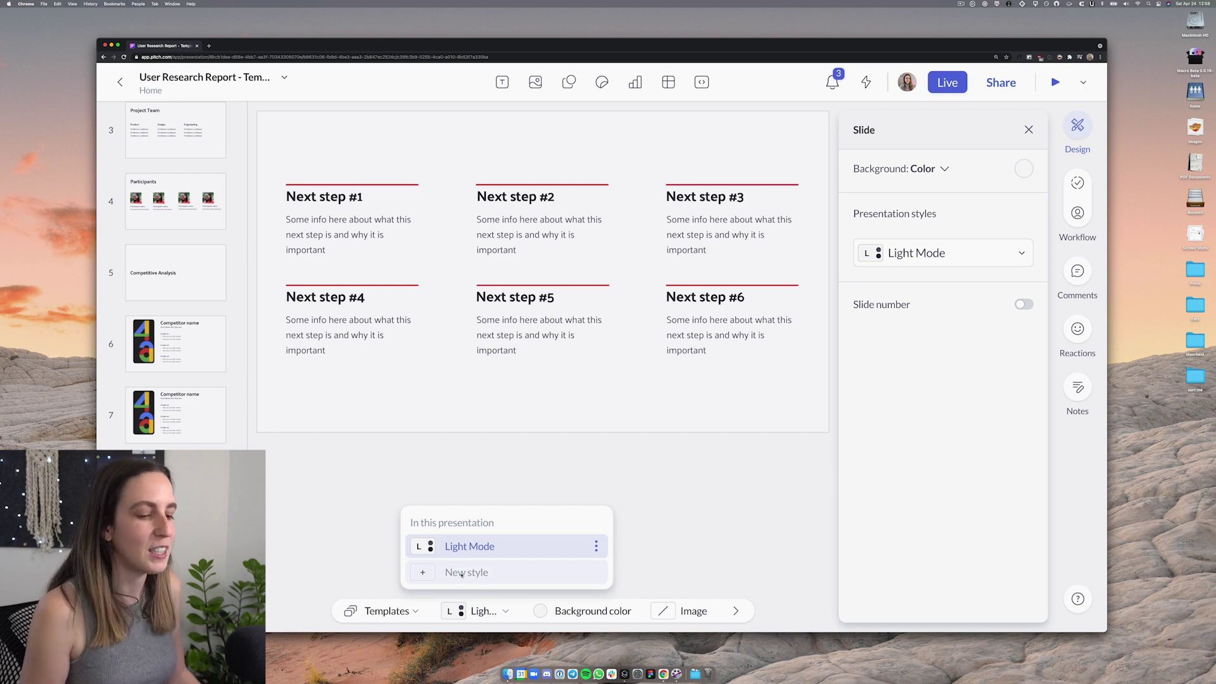
Start a new style and give it a solid dark background
click(462, 573)
scroll(944, 285, down, 5)
scroll(950, 285, up, 5)
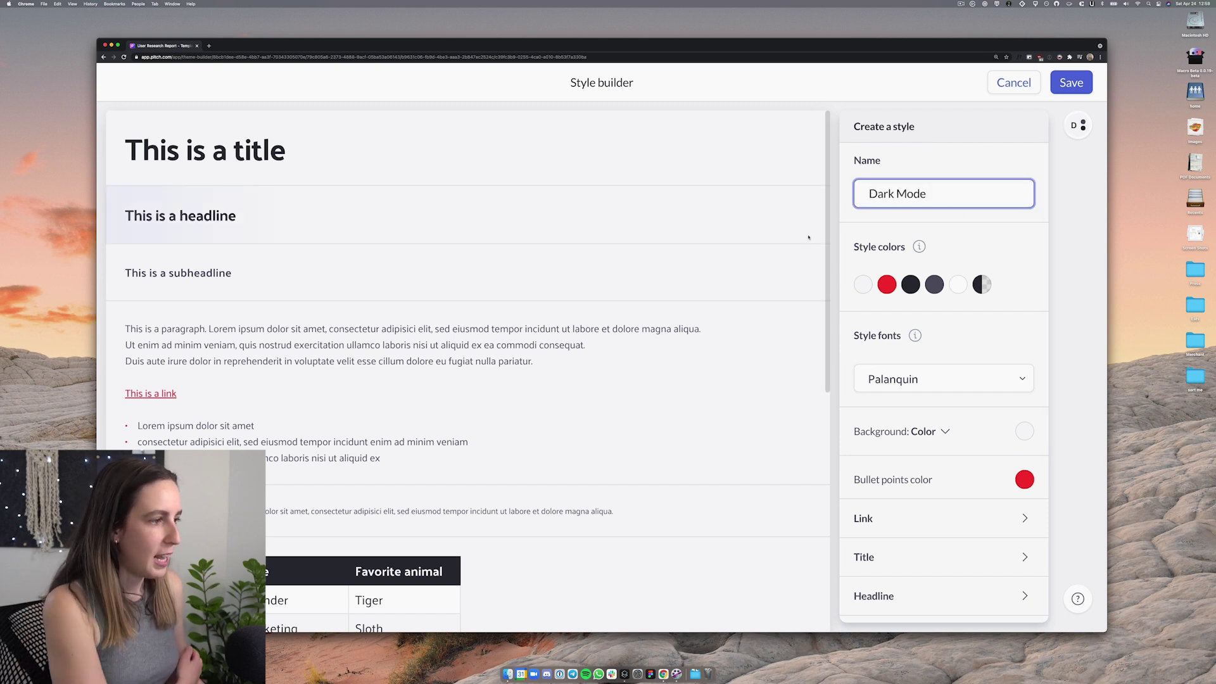
scroll(950, 247, down, 3)
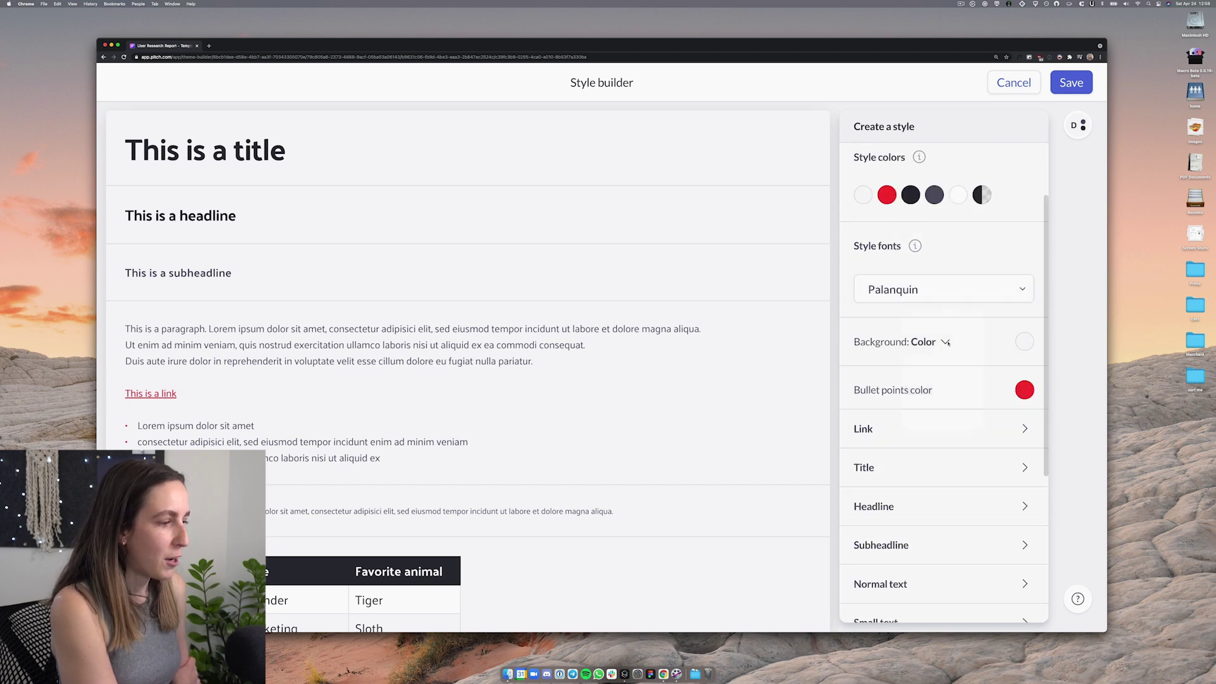
click(946, 342)
click(1022, 342)
click(1022, 342)
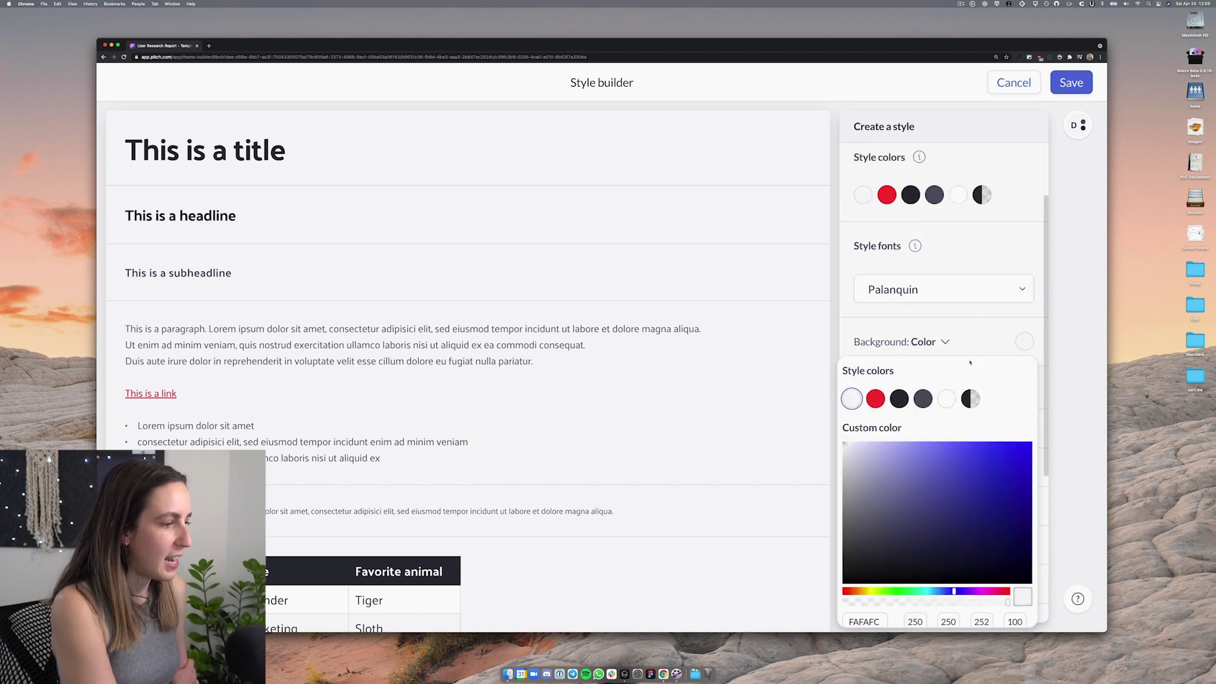
click(899, 398)
Make the Title and Headline text colours white
scroll(897, 402, down, 3)
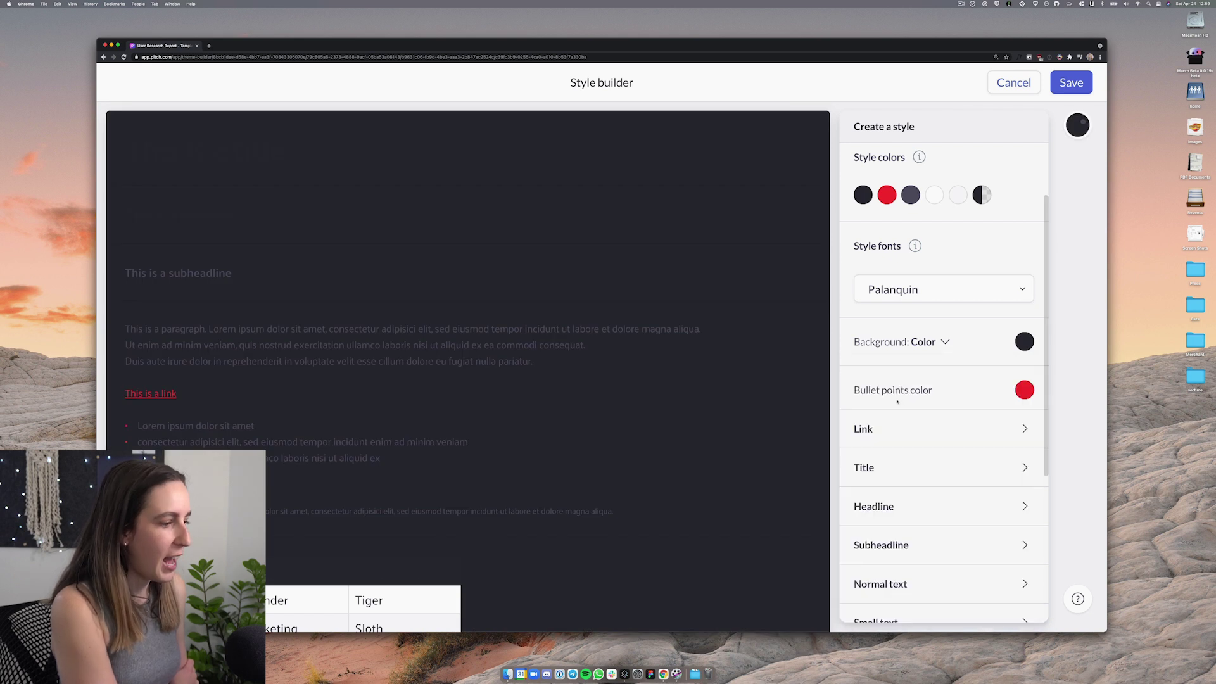
scroll(918, 390, down, 5)
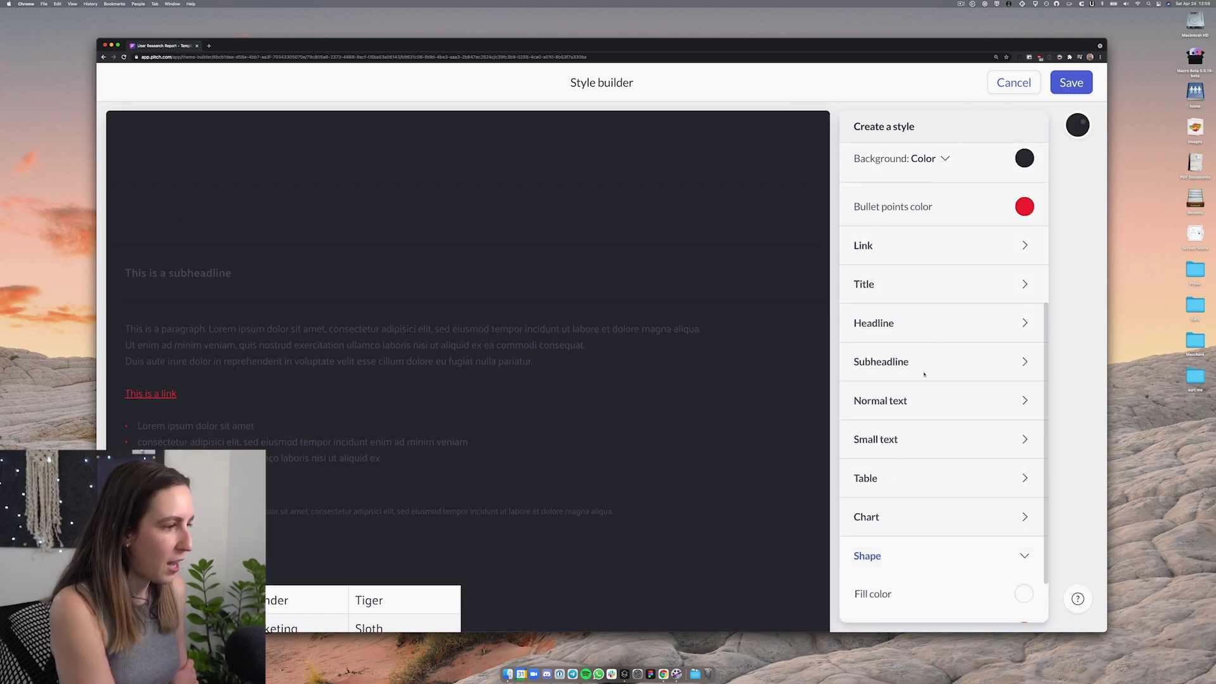
click(999, 284)
click(1024, 323)
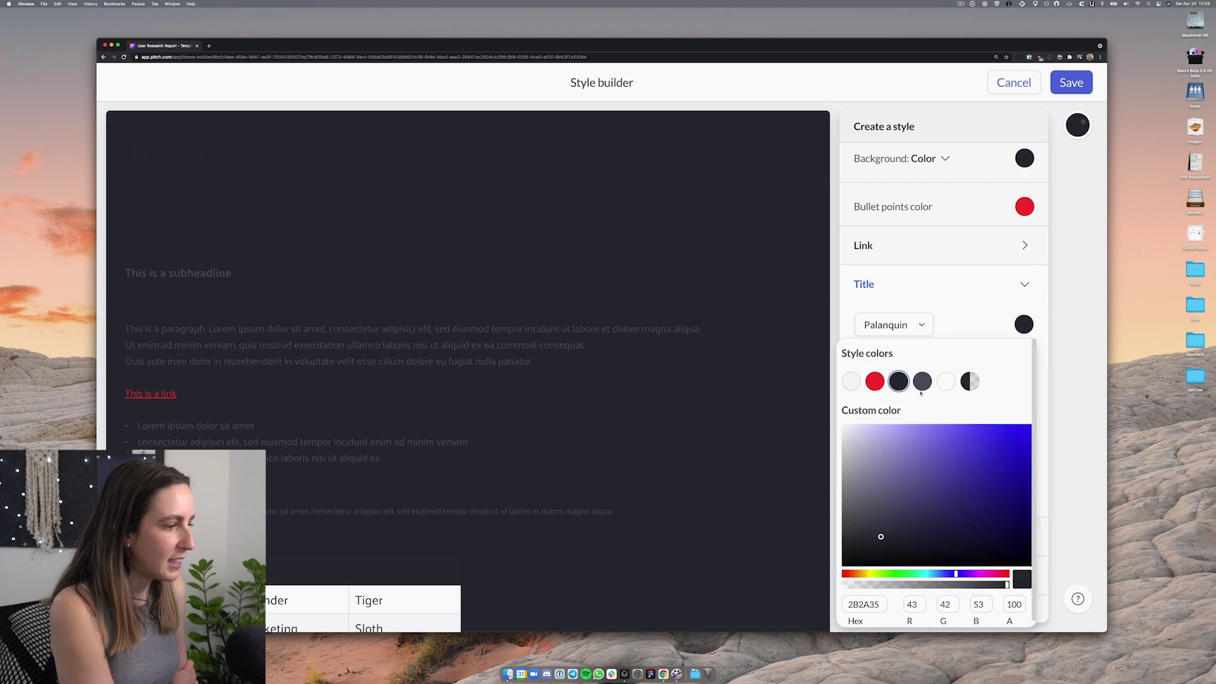
click(944, 380)
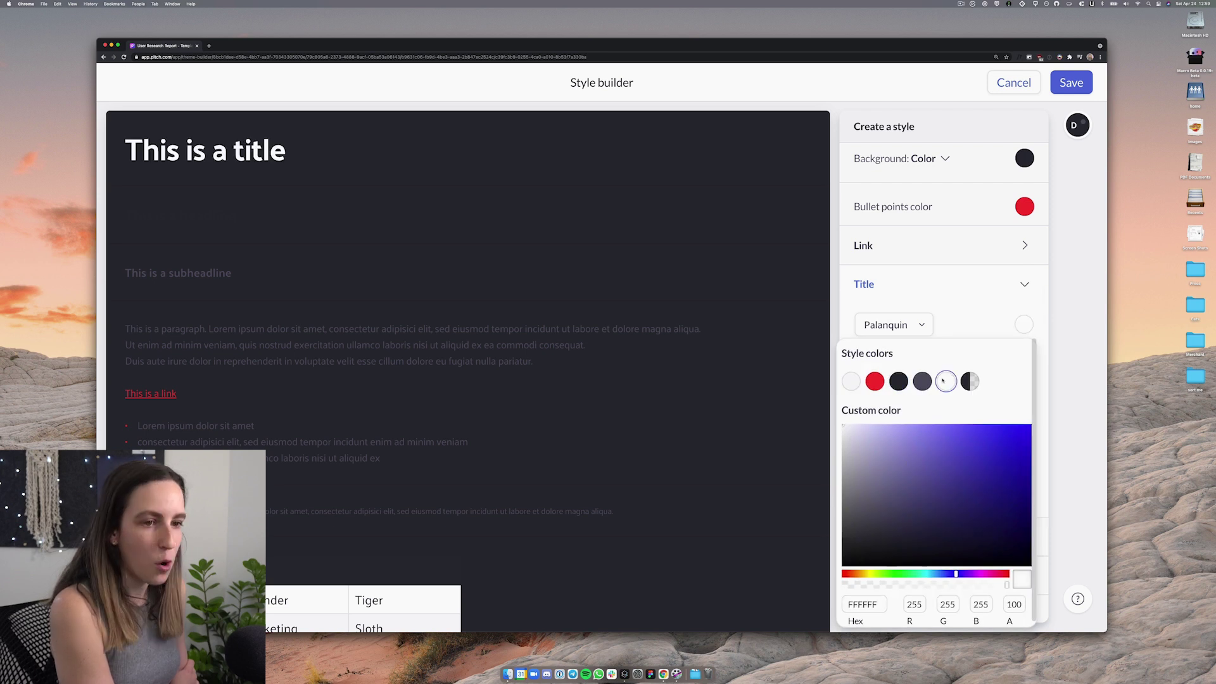
click(1080, 371)
click(1026, 285)
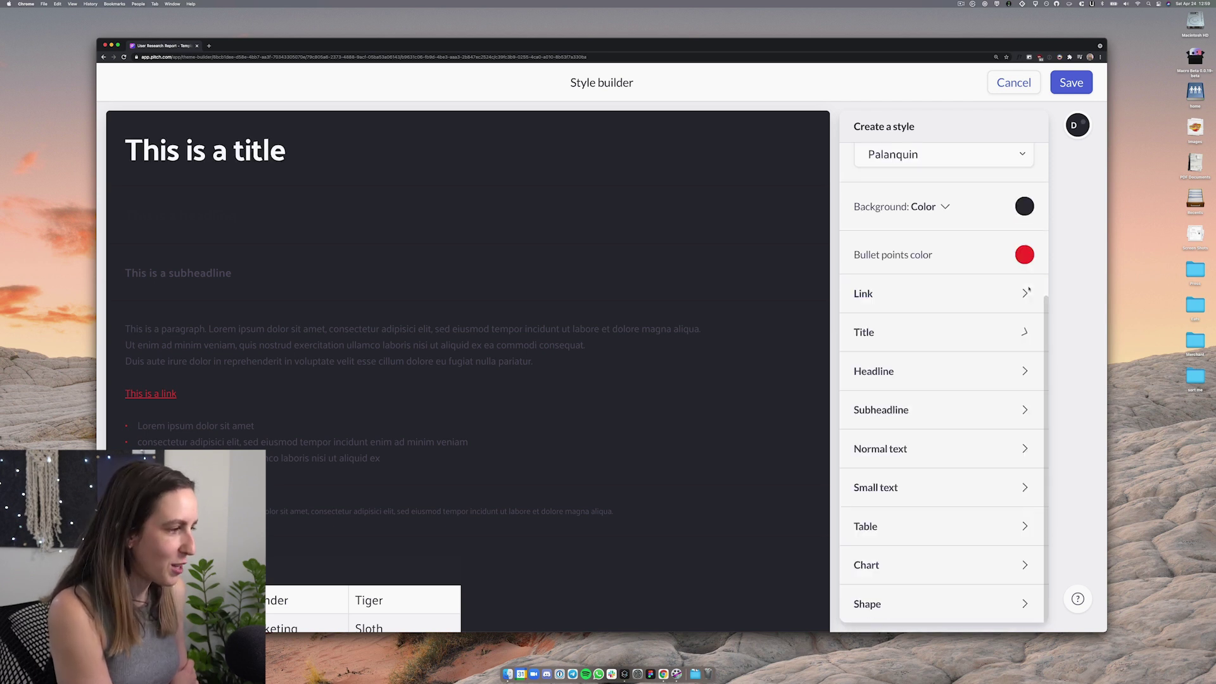
click(1017, 372)
click(1025, 364)
click(945, 112)
click(965, 372)
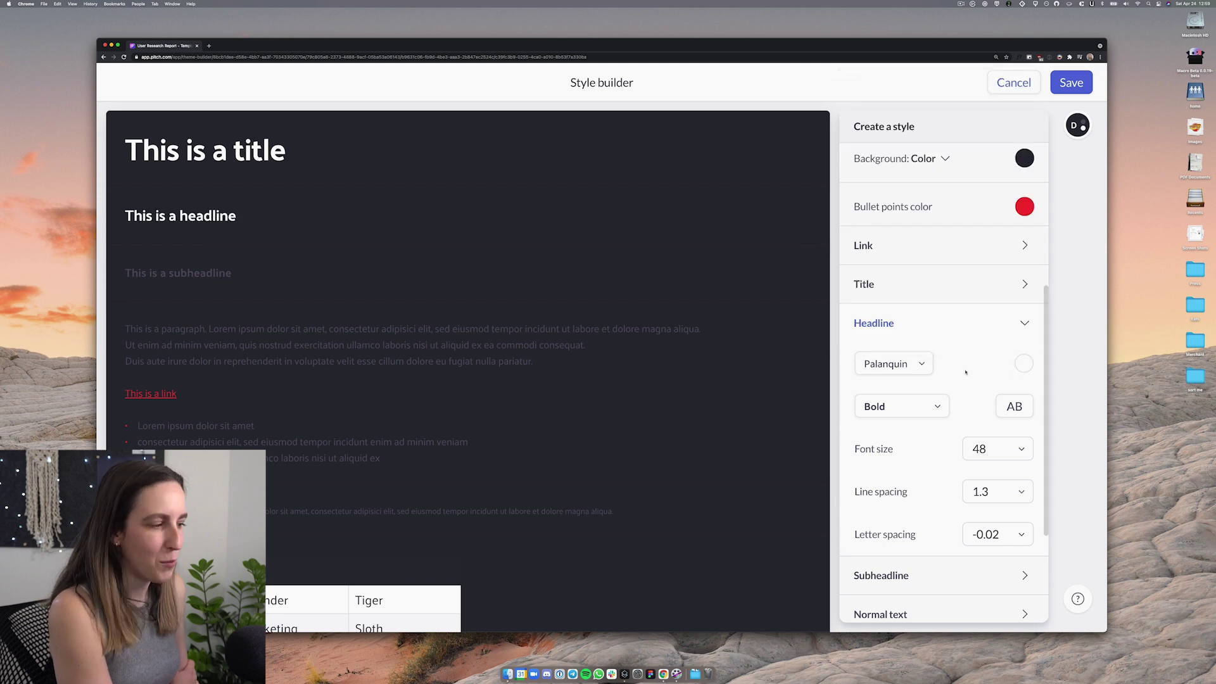
Make Subheadline, Normal and Small text white
scroll(957, 377, down, 3)
click(1015, 410)
click(1024, 233)
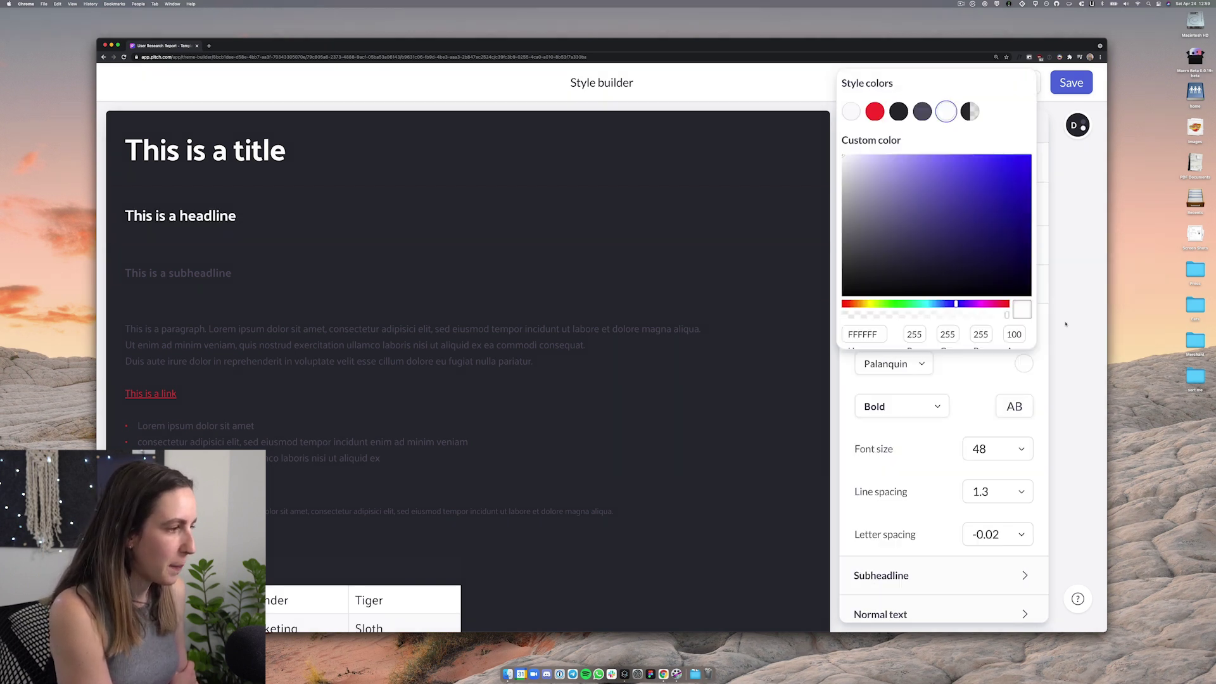
click(945, 291)
click(1022, 409)
click(1013, 453)
click(1024, 282)
click(946, 340)
click(1064, 393)
click(994, 491)
click(1024, 319)
click(946, 376)
click(1063, 407)
Set table text dark, the table header row red and its header text light
click(994, 530)
click(1023, 412)
click(850, 393)
click(1056, 354)
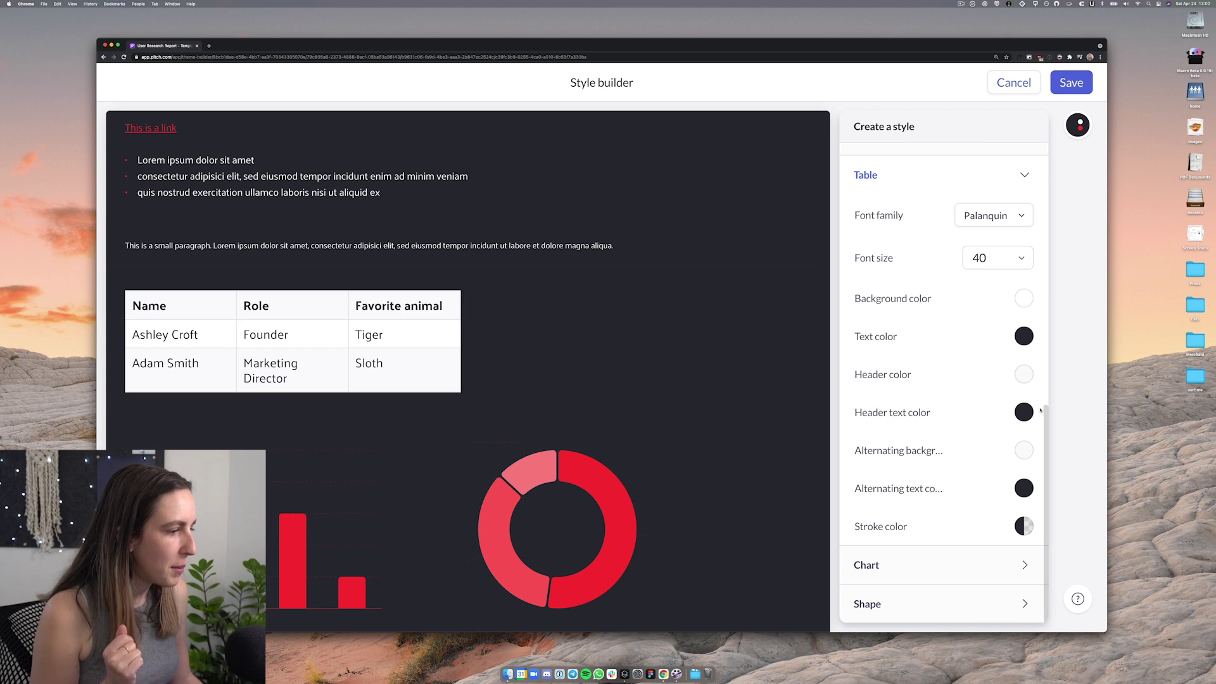
click(1020, 414)
click(1020, 414)
click(1023, 374)
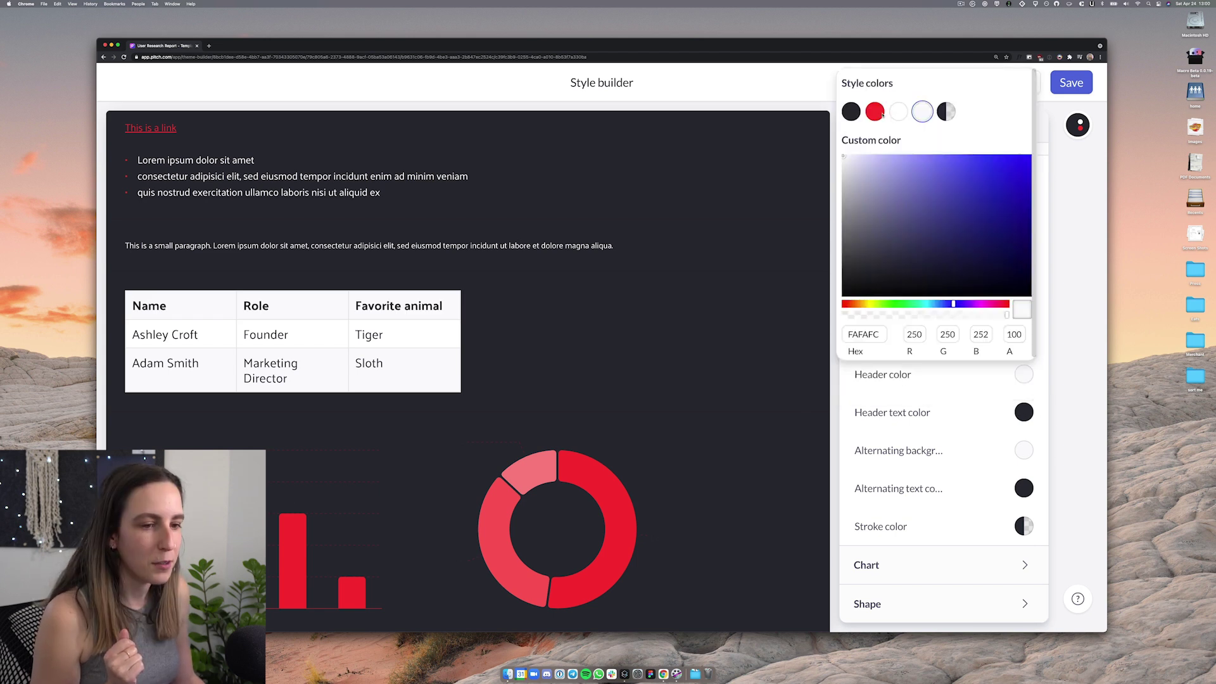
click(874, 112)
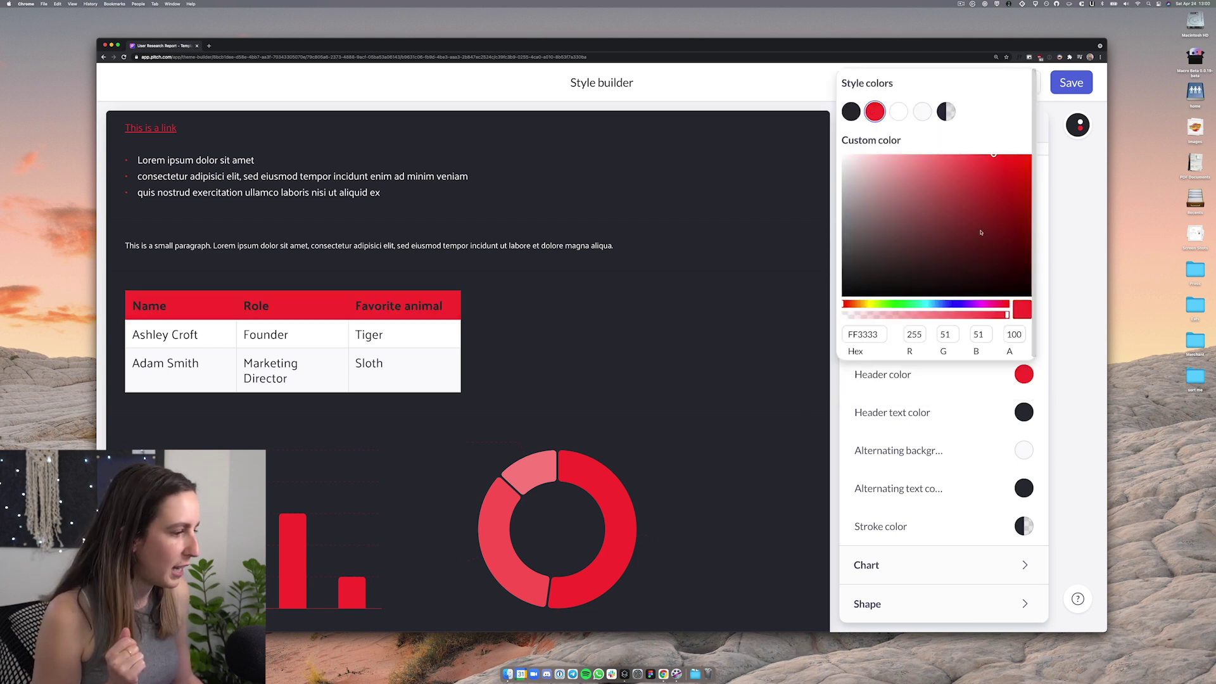
click(1074, 390)
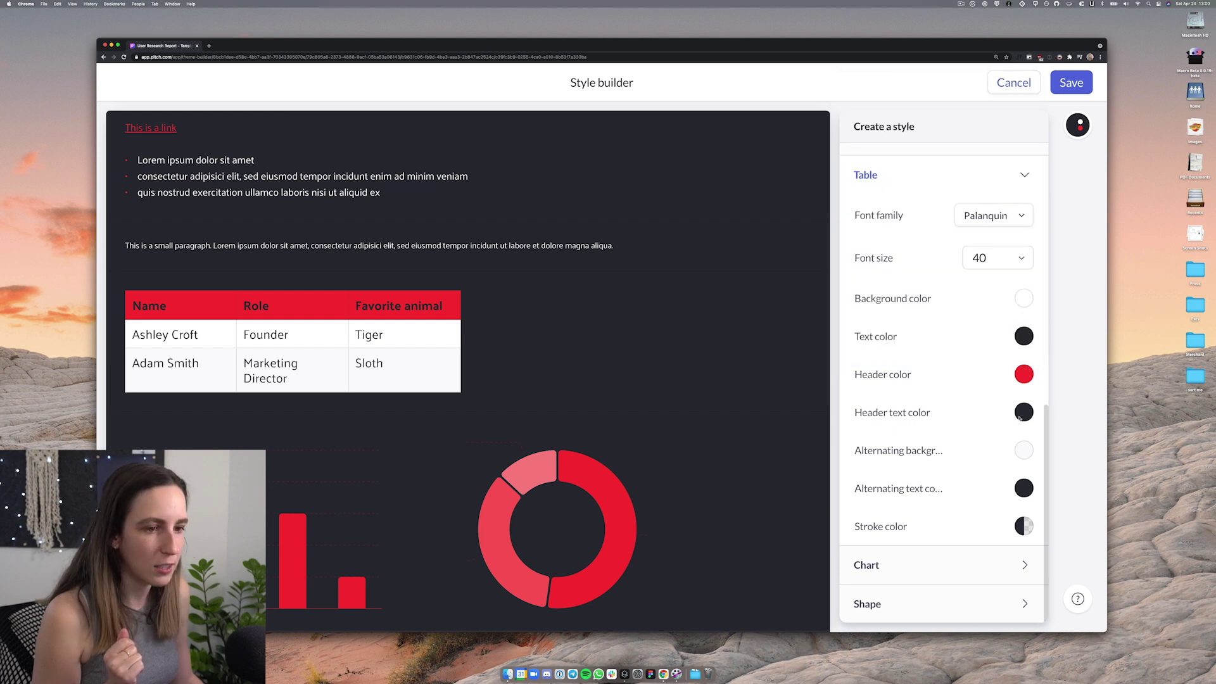
click(1021, 413)
click(922, 147)
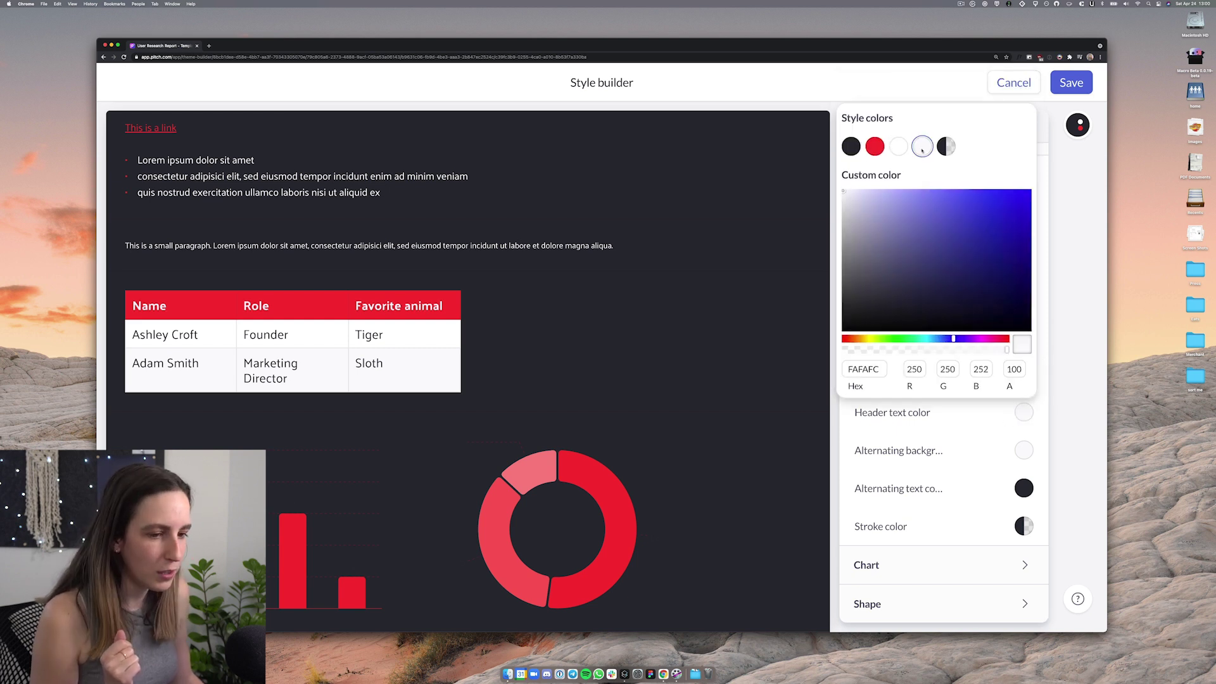
click(1021, 416)
Make the chart axes white and save the Dark Mode style
scroll(591, 463, down, 3)
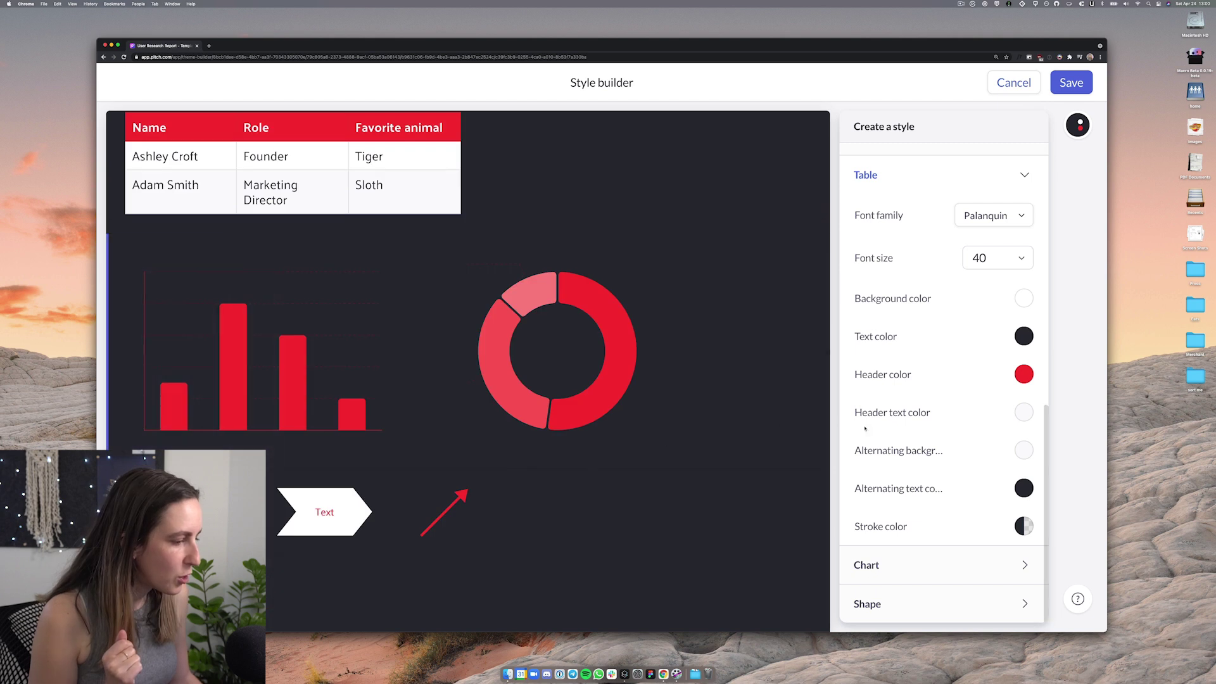
click(917, 565)
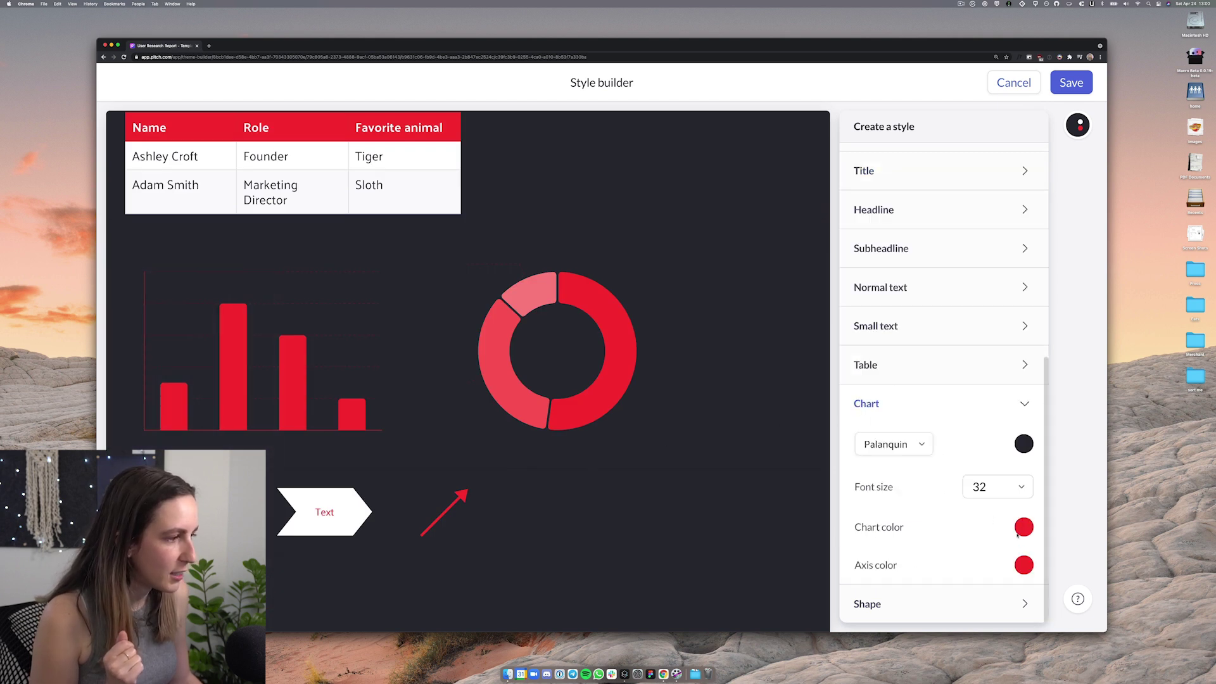
click(1023, 566)
click(899, 299)
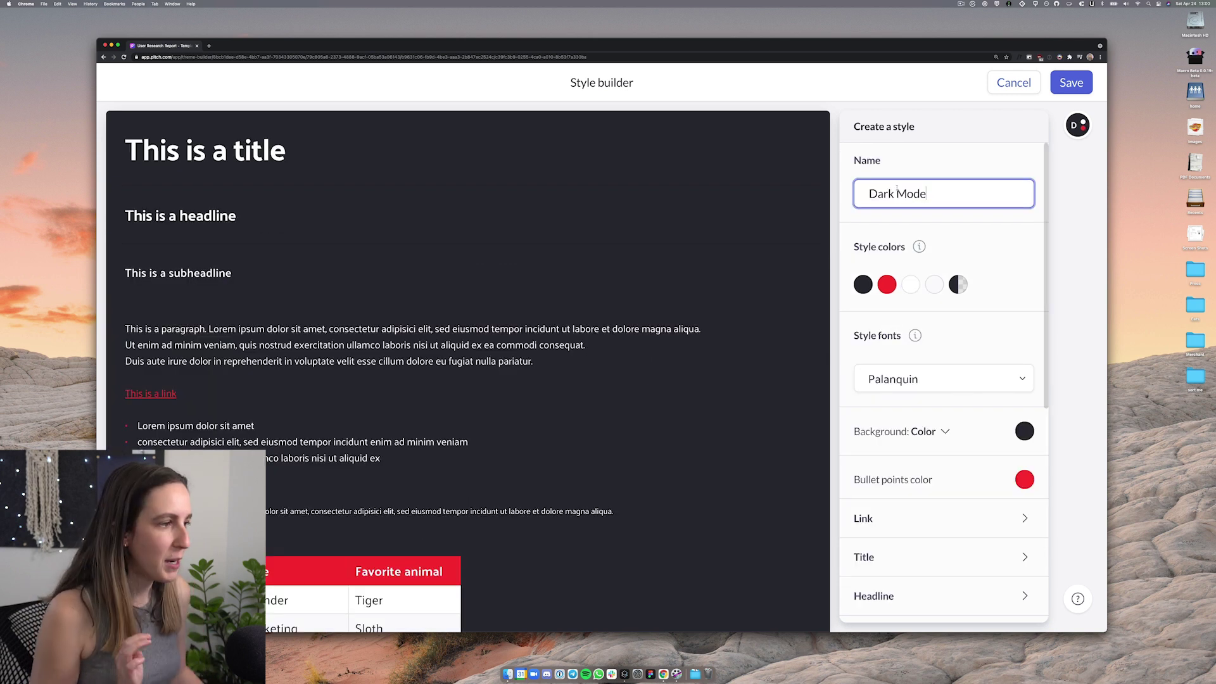
click(1073, 83)
Apply the Dark Mode style to the User Research Report deck and review the slides
scroll(170, 299, up, 3)
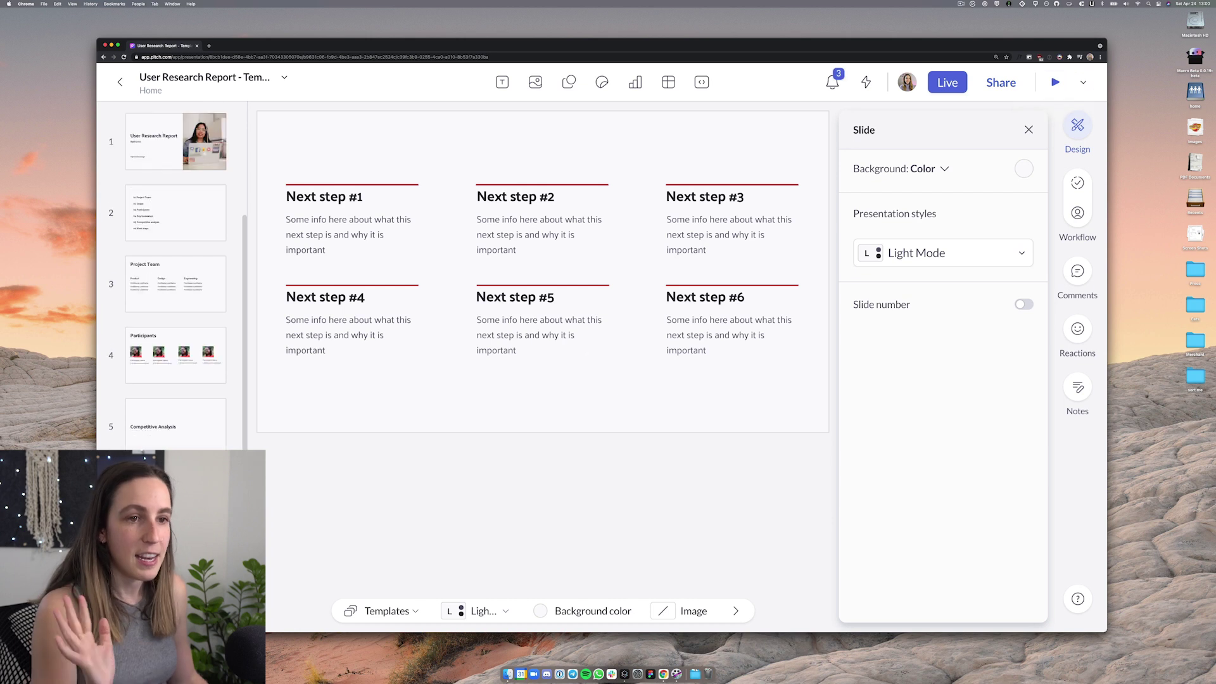
click(164, 161)
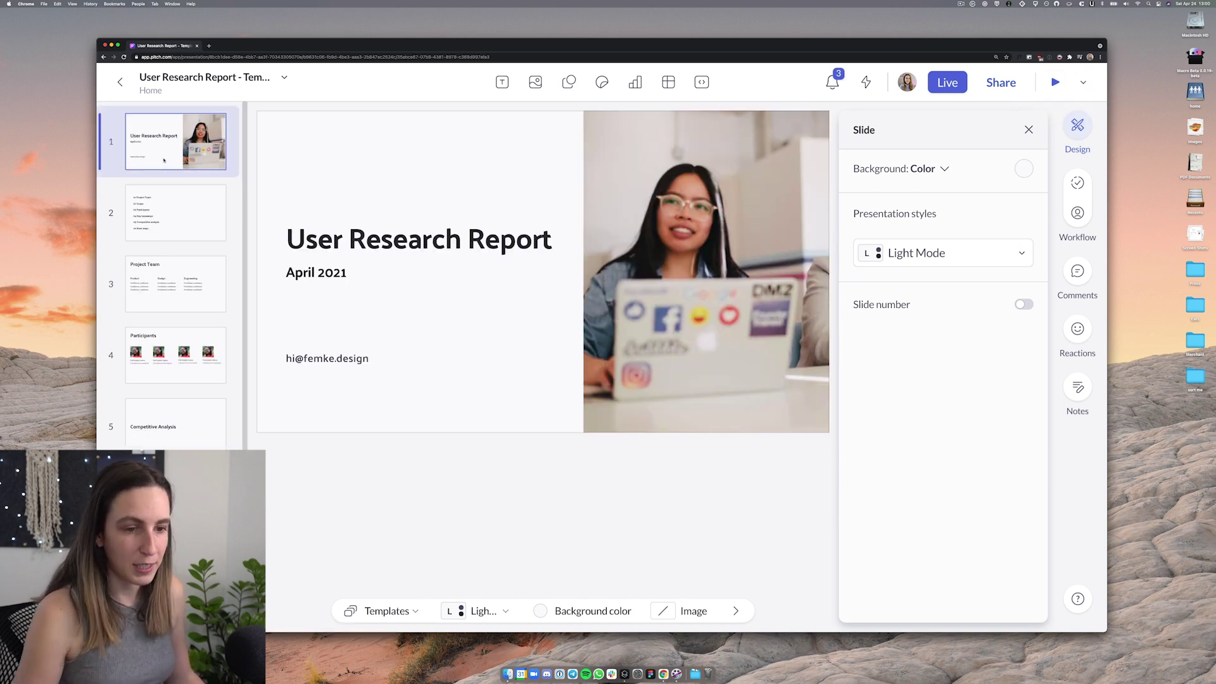
scroll(163, 160, down, 3)
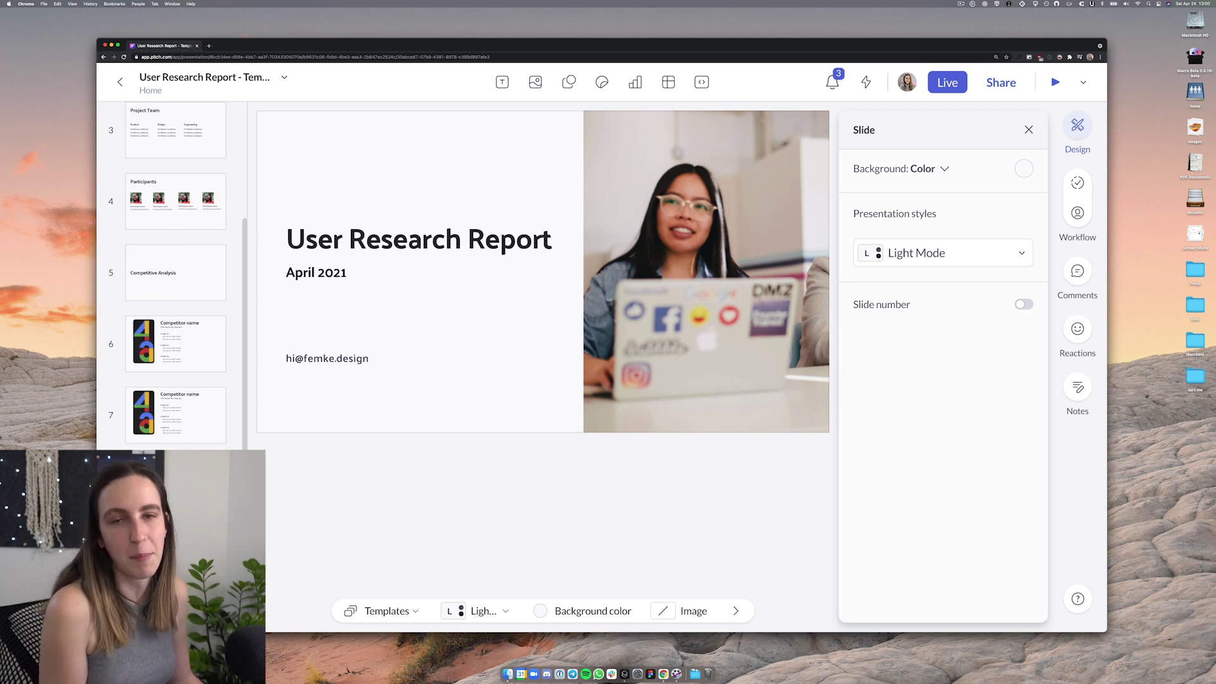
scroll(169, 276, up, 3)
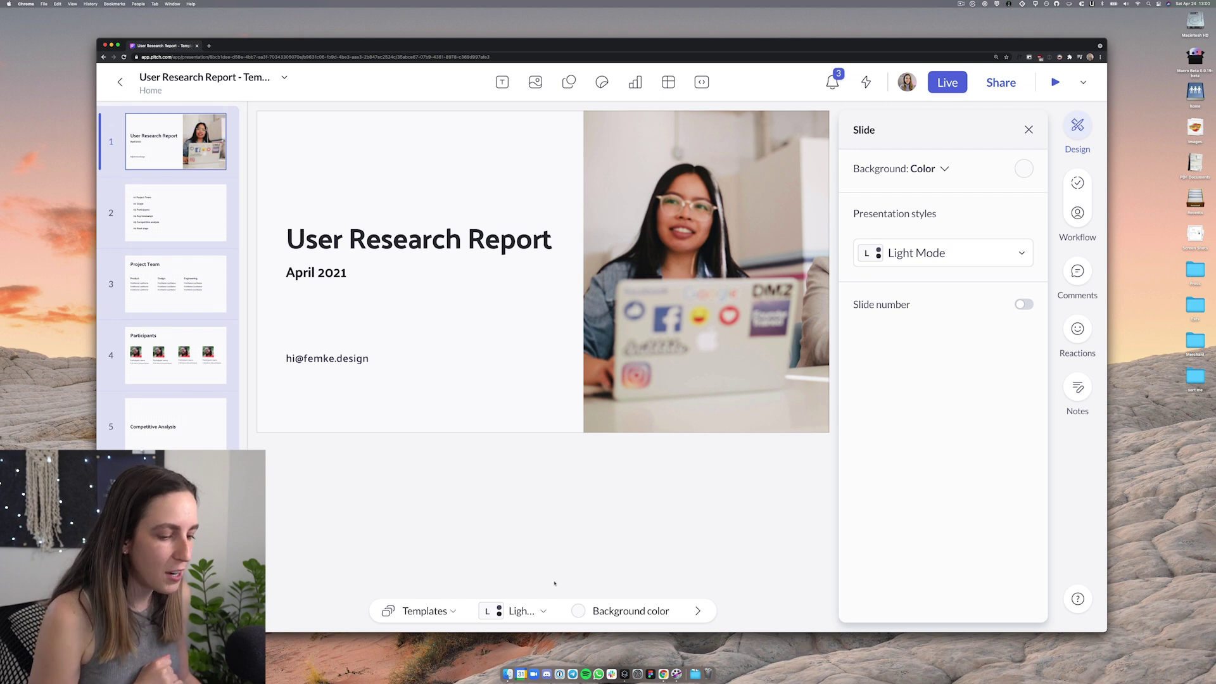
click(542, 613)
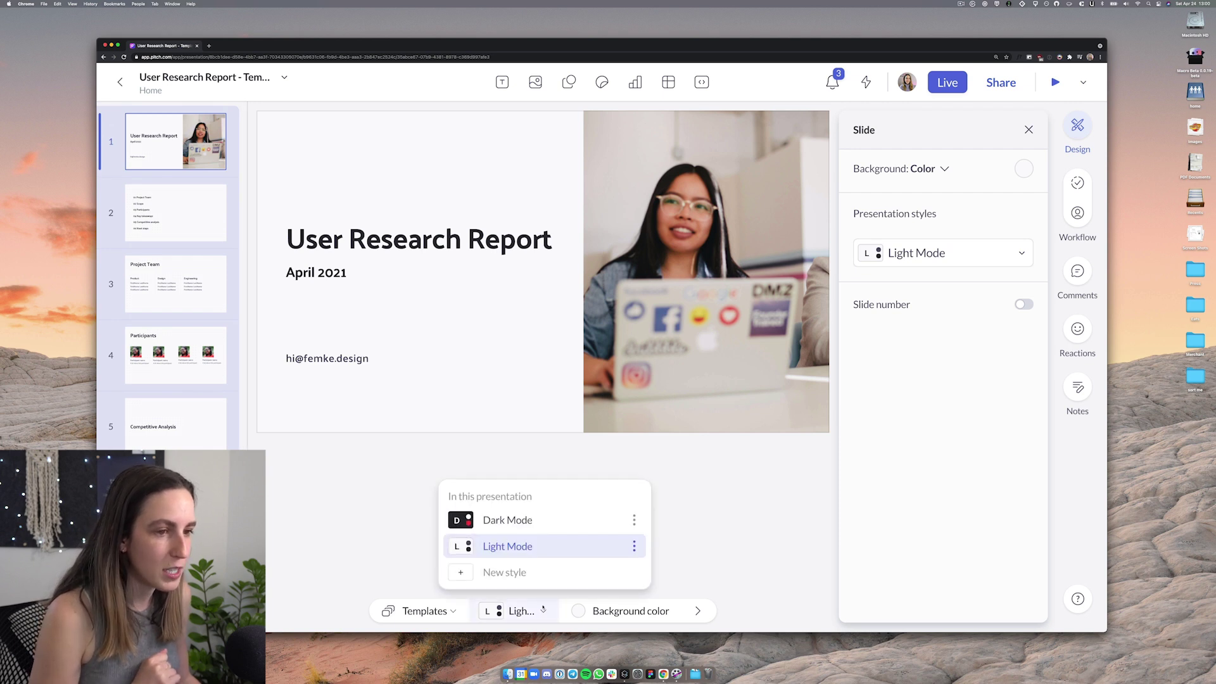
click(523, 526)
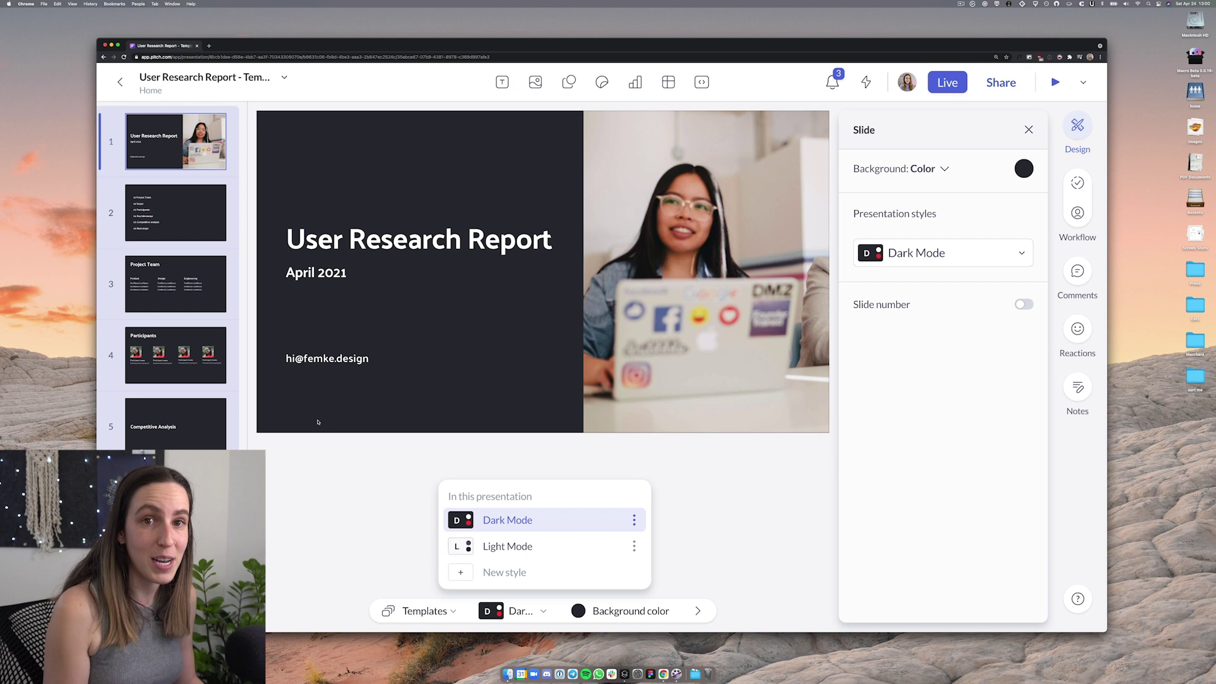
click(153, 221)
key(Down)
key(Down)
key(Down)
key(Down)
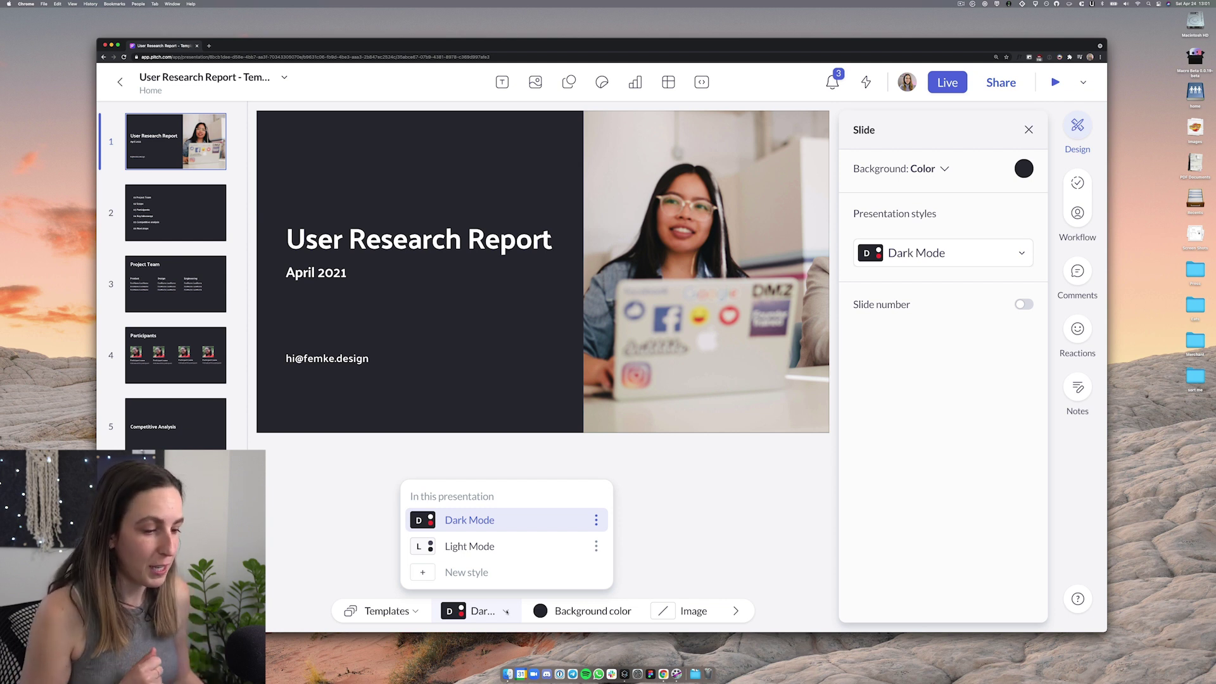
Publish both Dark Mode and Light Mode to the workspace, then return to Home
click(596, 520)
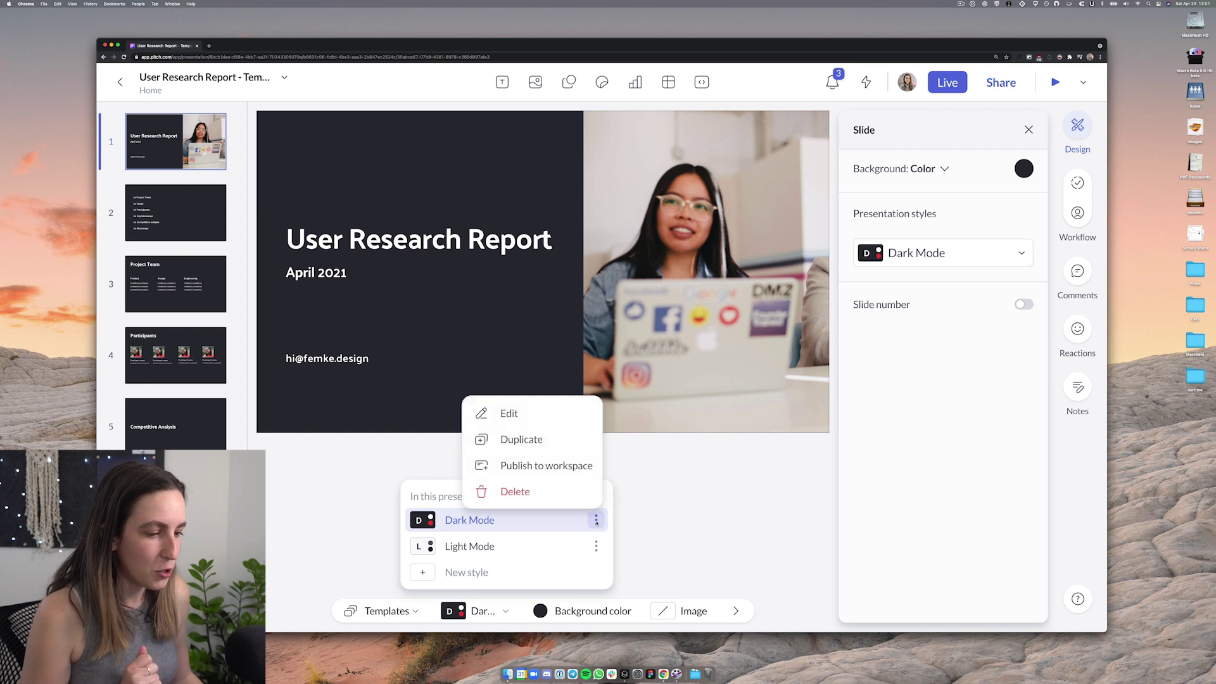
click(567, 466)
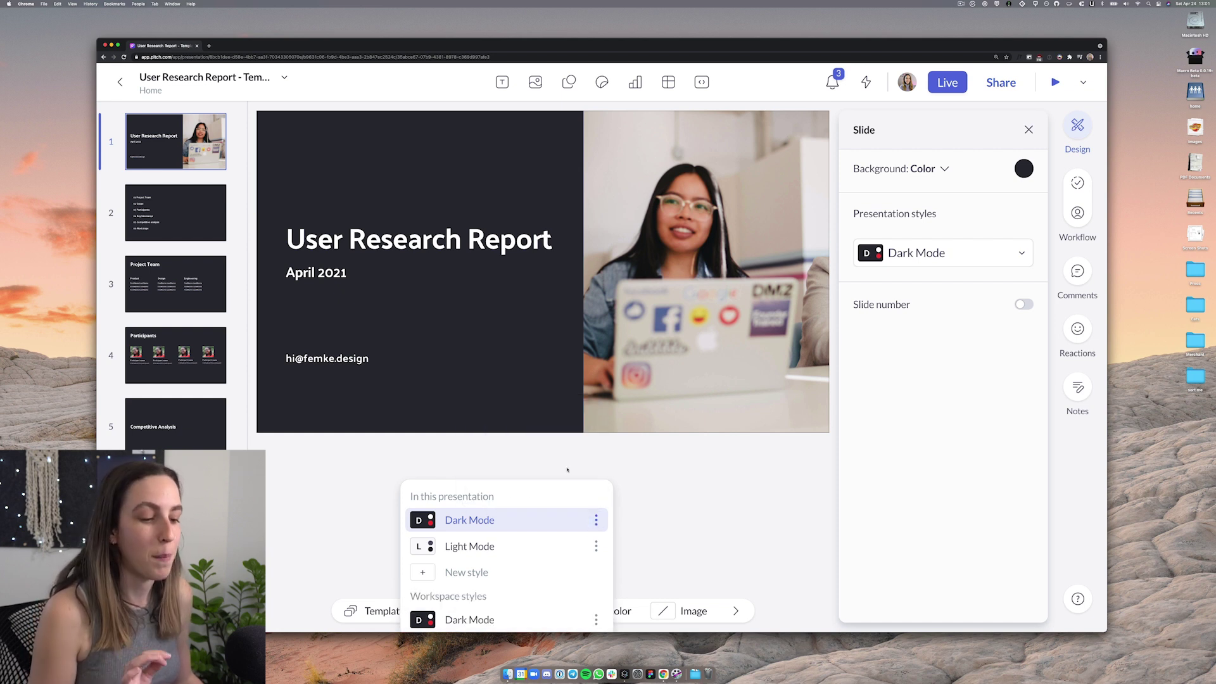
click(596, 546)
click(557, 441)
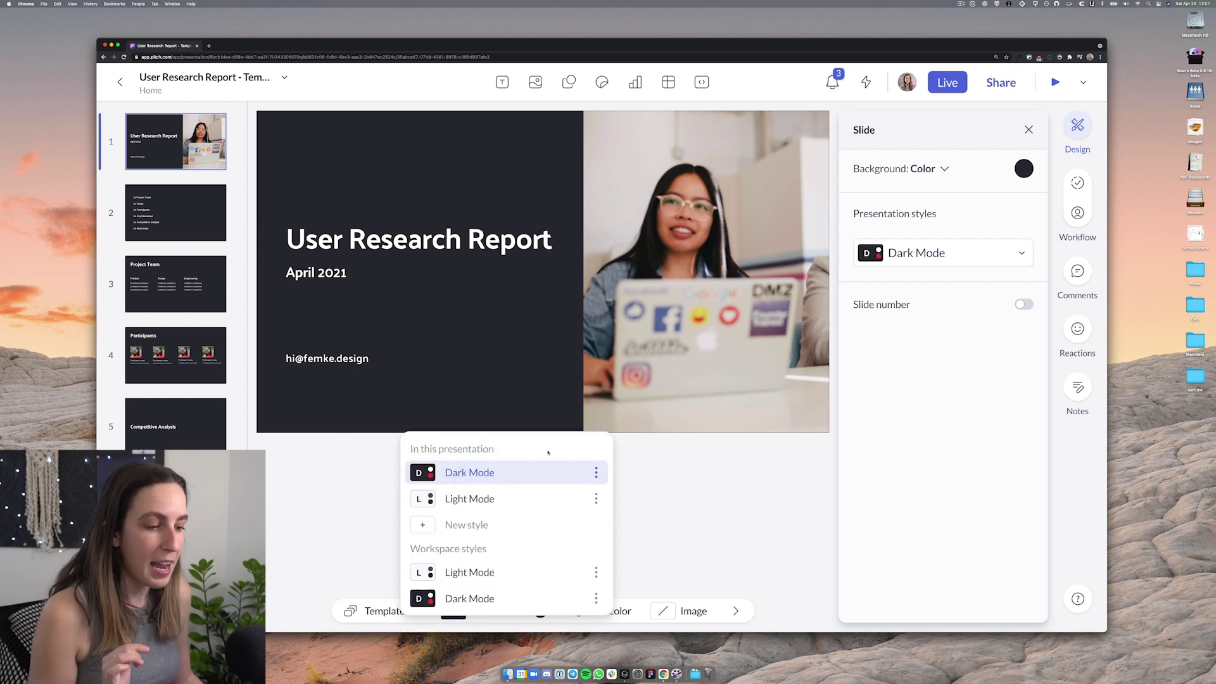
click(656, 520)
click(119, 81)
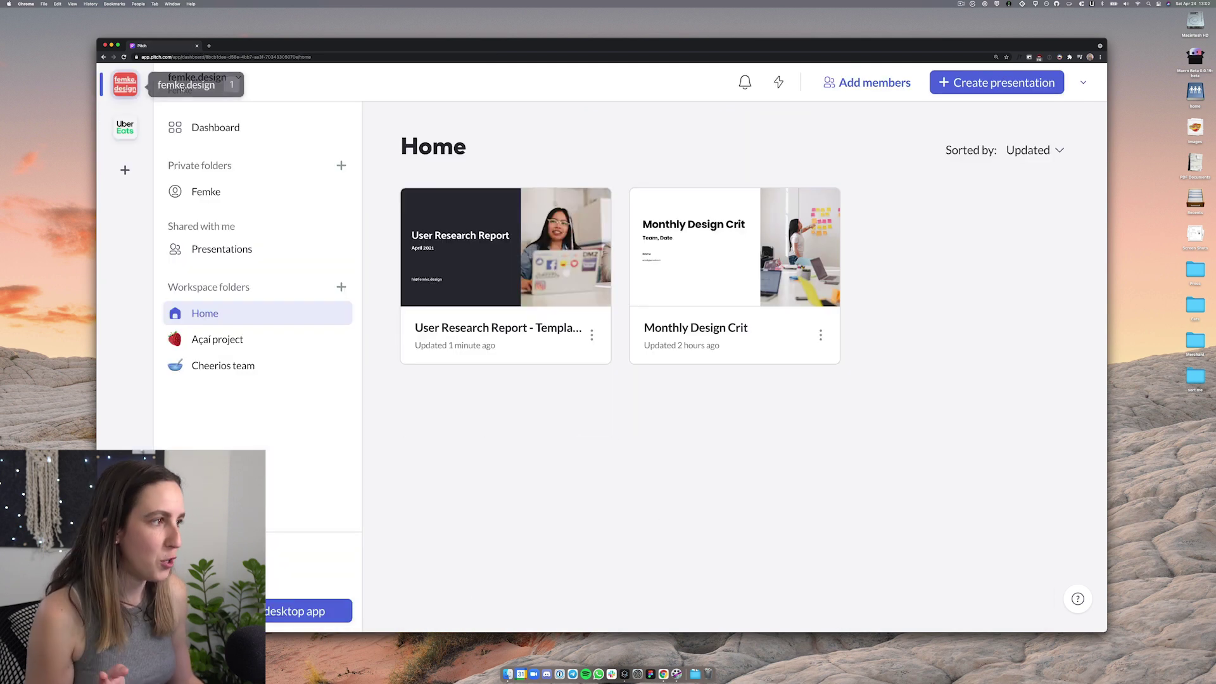
Try a new deck from the Light starter template, then start saving the report as a template
click(996, 82)
click(321, 146)
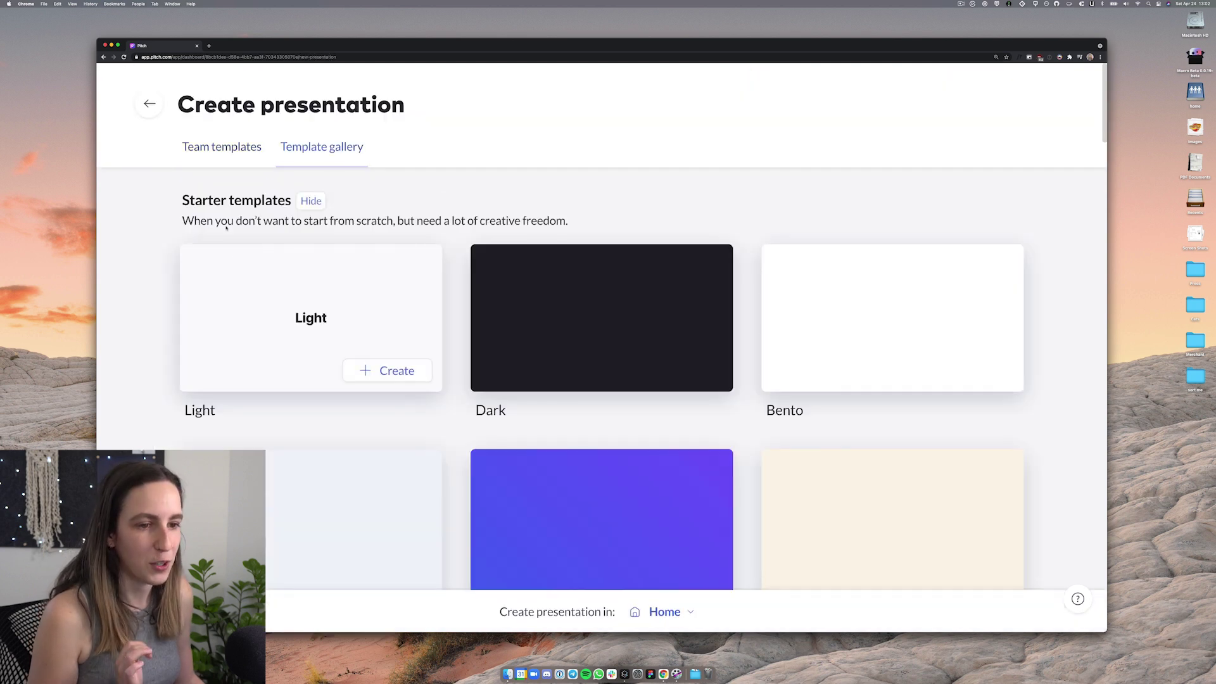
click(244, 283)
click(918, 589)
click(606, 612)
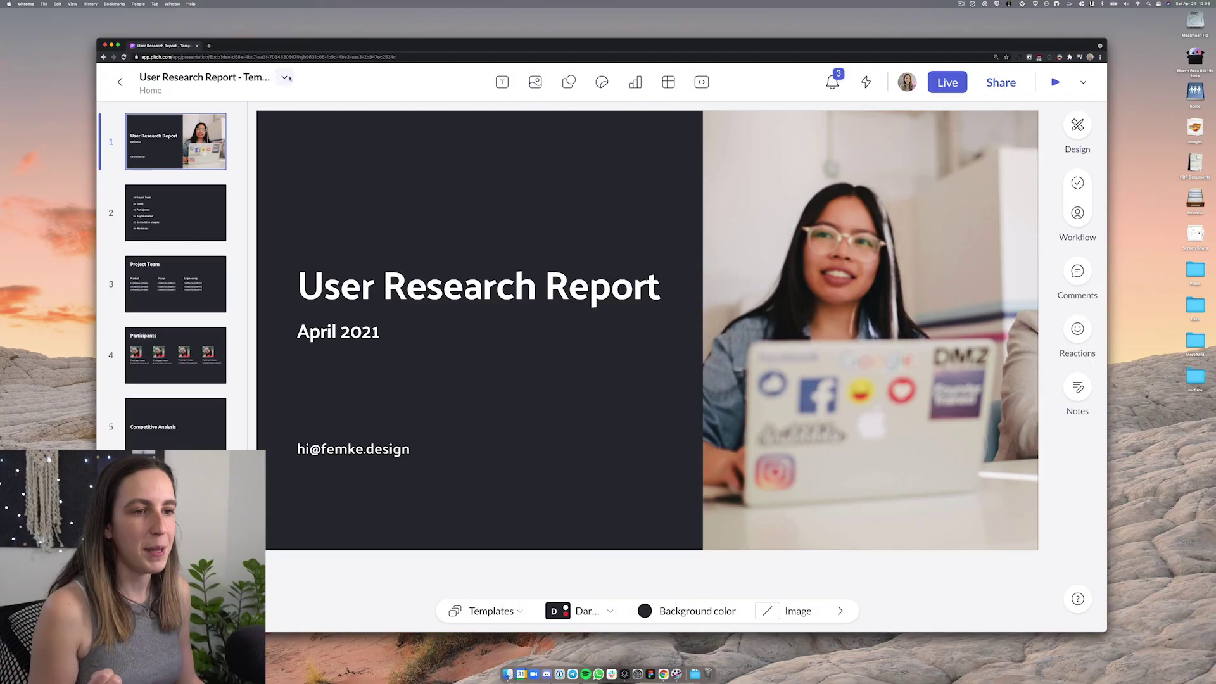
click(284, 78)
click(316, 103)
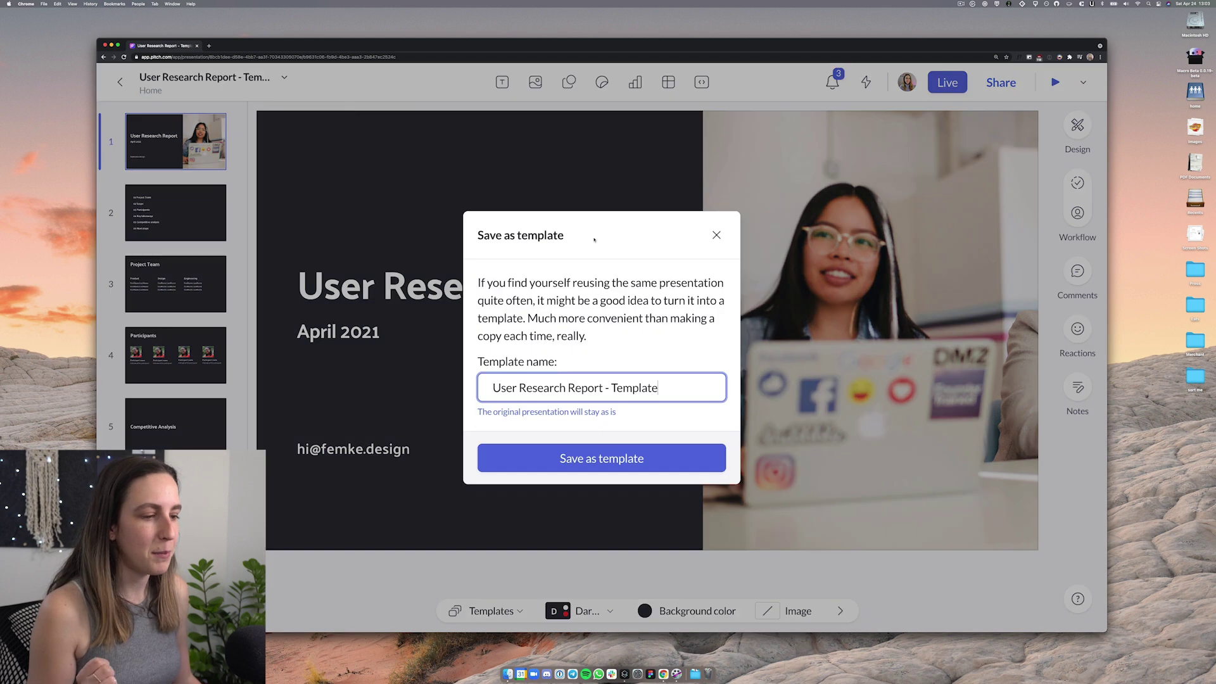
Save 'User Research Report - Template' as a team template and view it among the templates
click(608, 467)
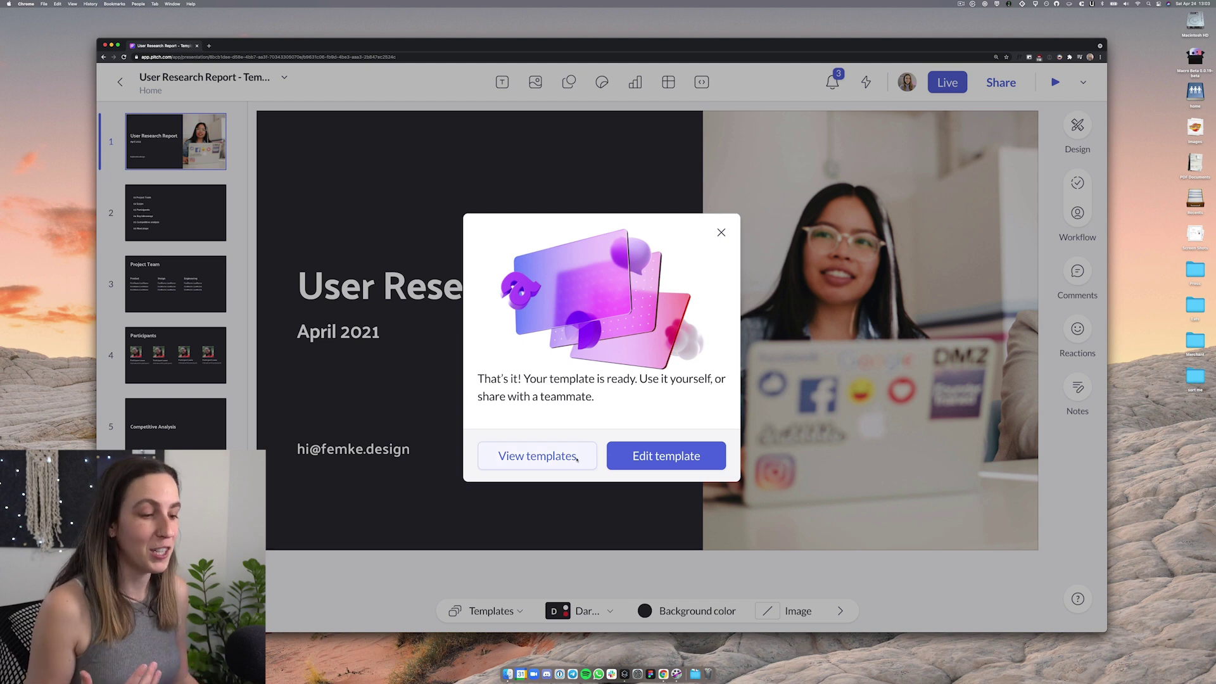
click(569, 457)
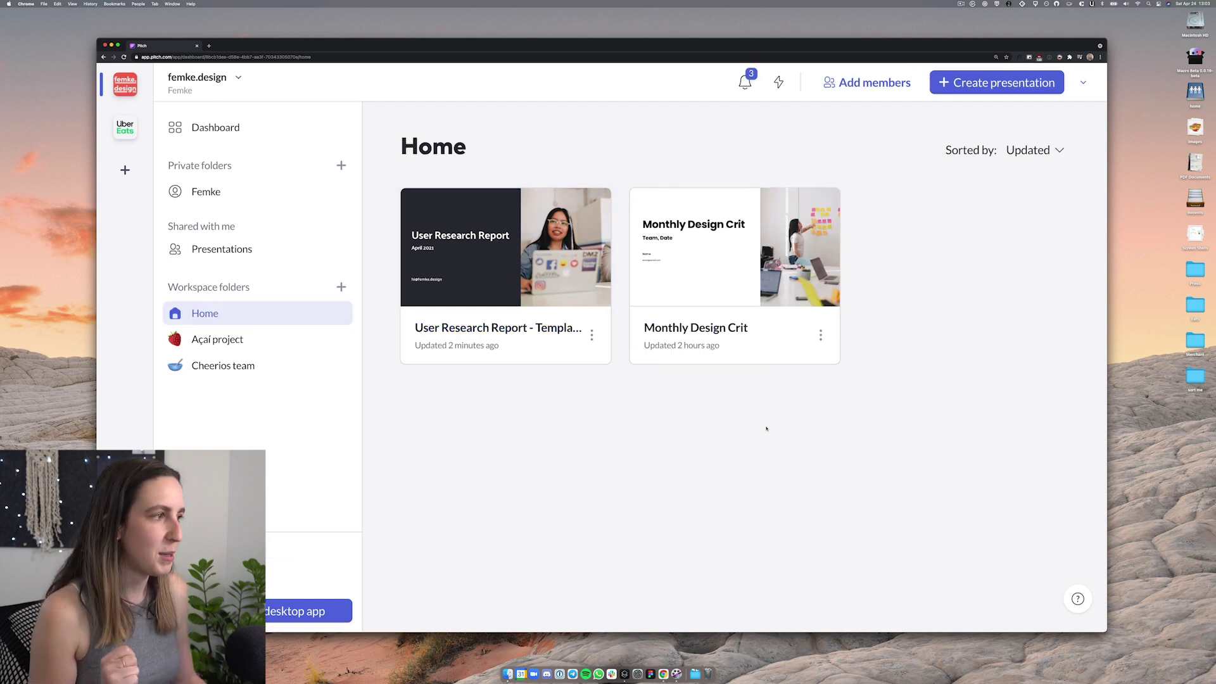
click(993, 89)
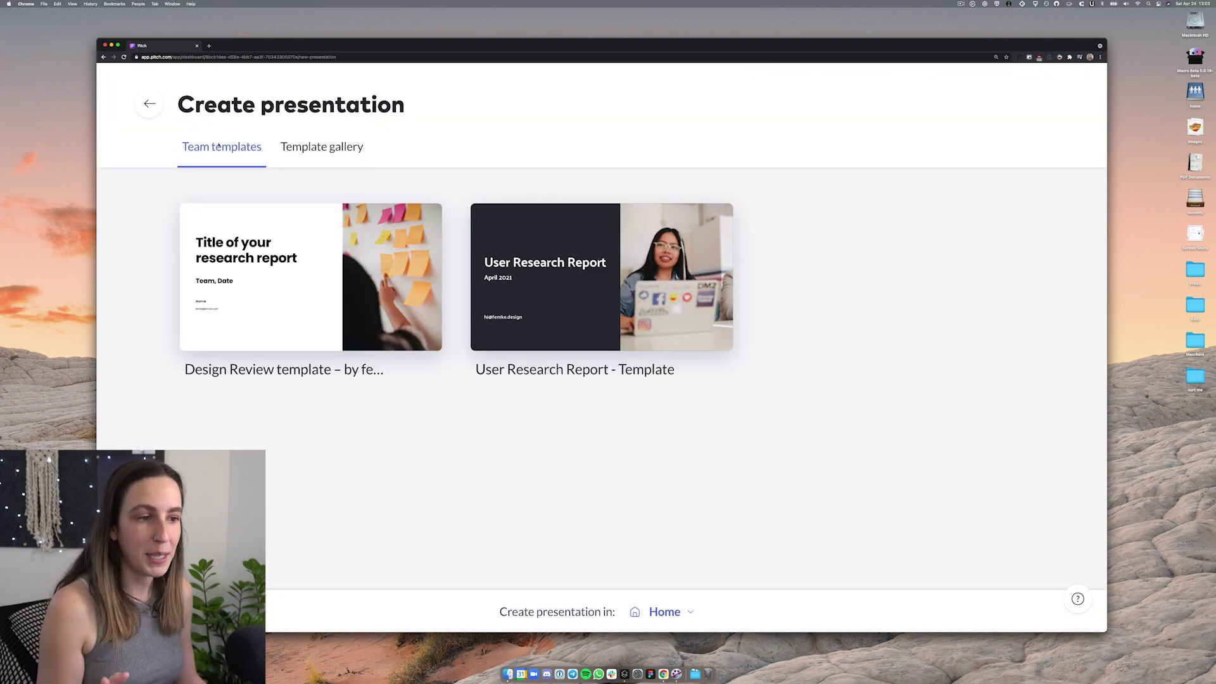
Open the Açaí project workspace folder
mouse_move(543, 341)
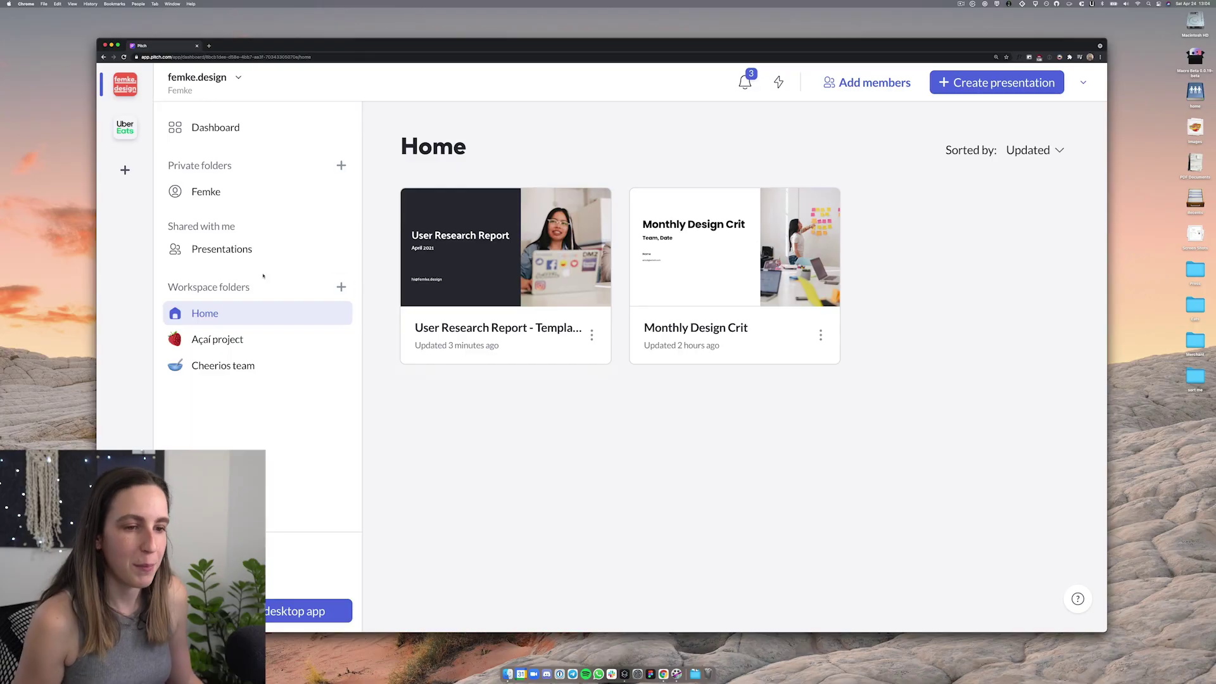
click(218, 339)
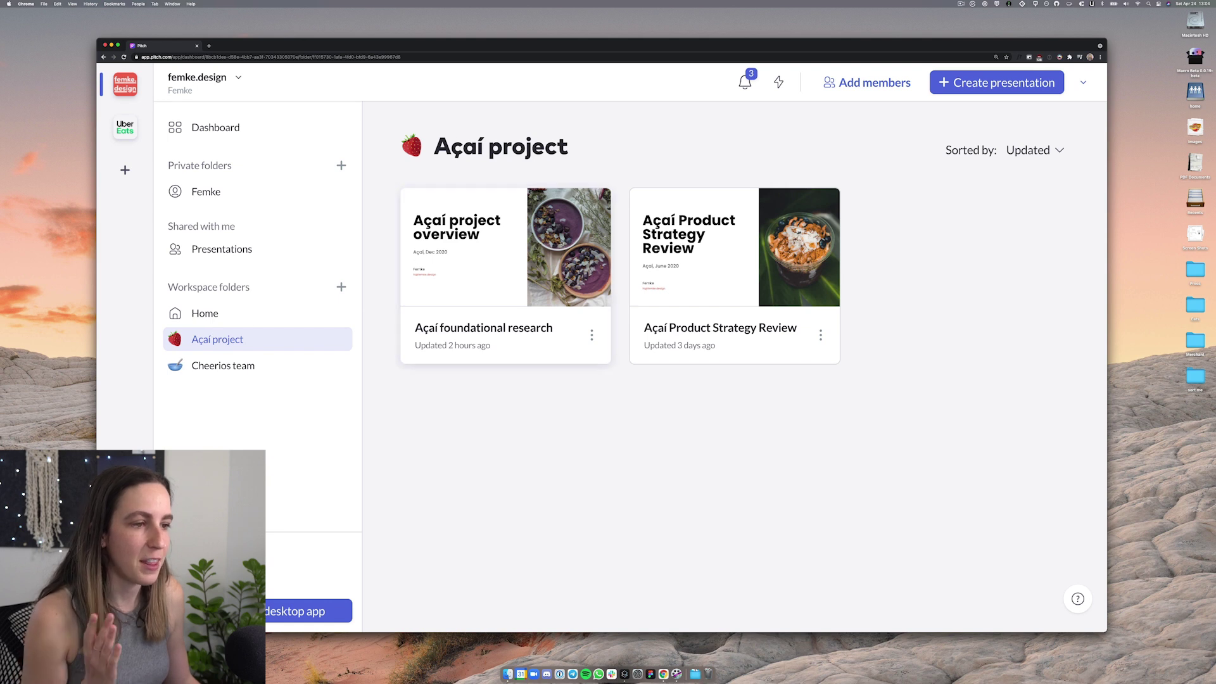
Open the Açaí foundational research deck on slide 7 and show its comments
click(493, 276)
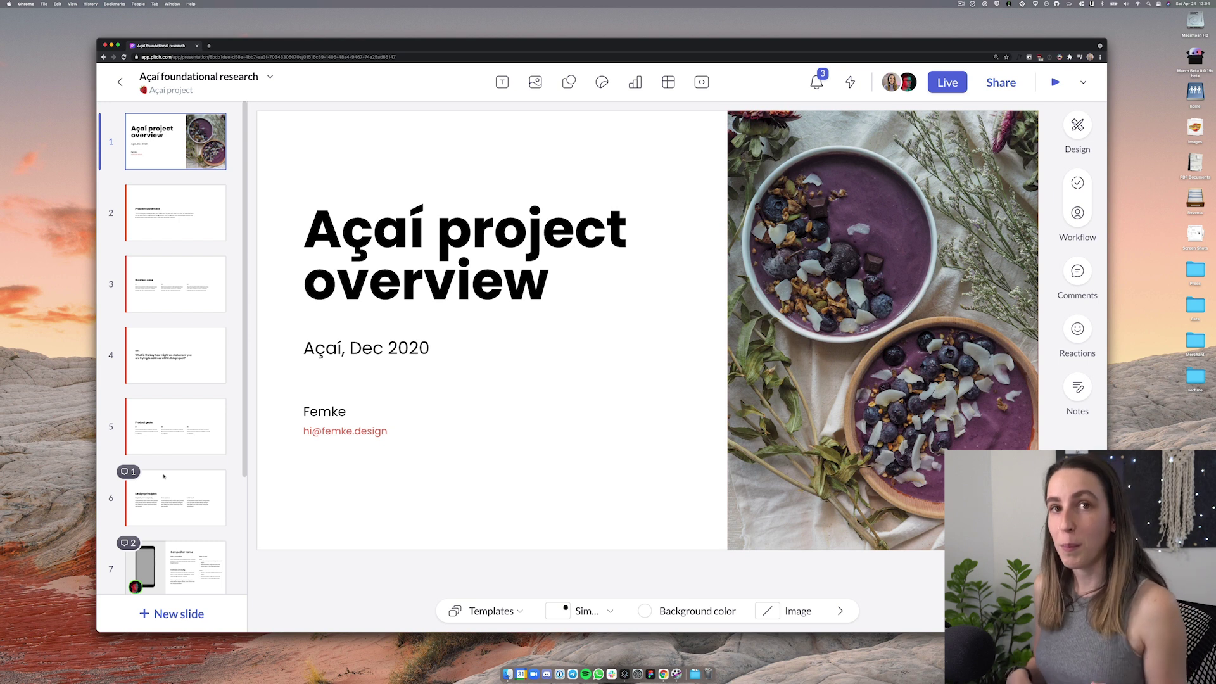
scroll(164, 476, down, 2)
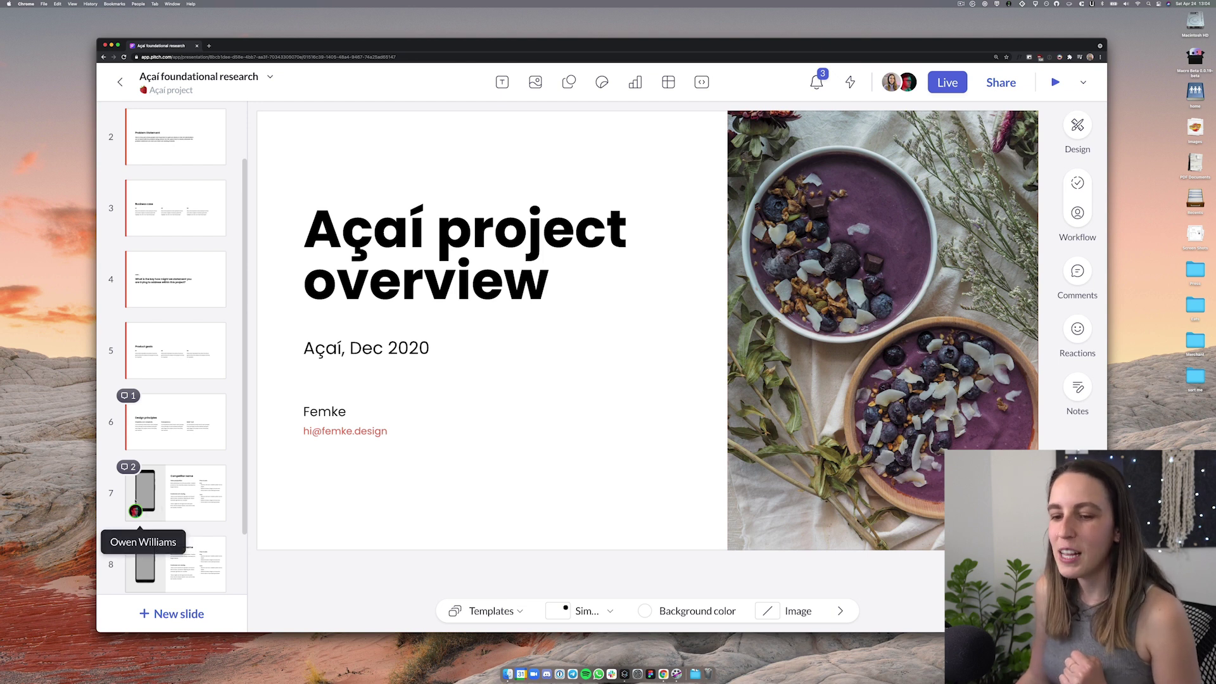
click(180, 492)
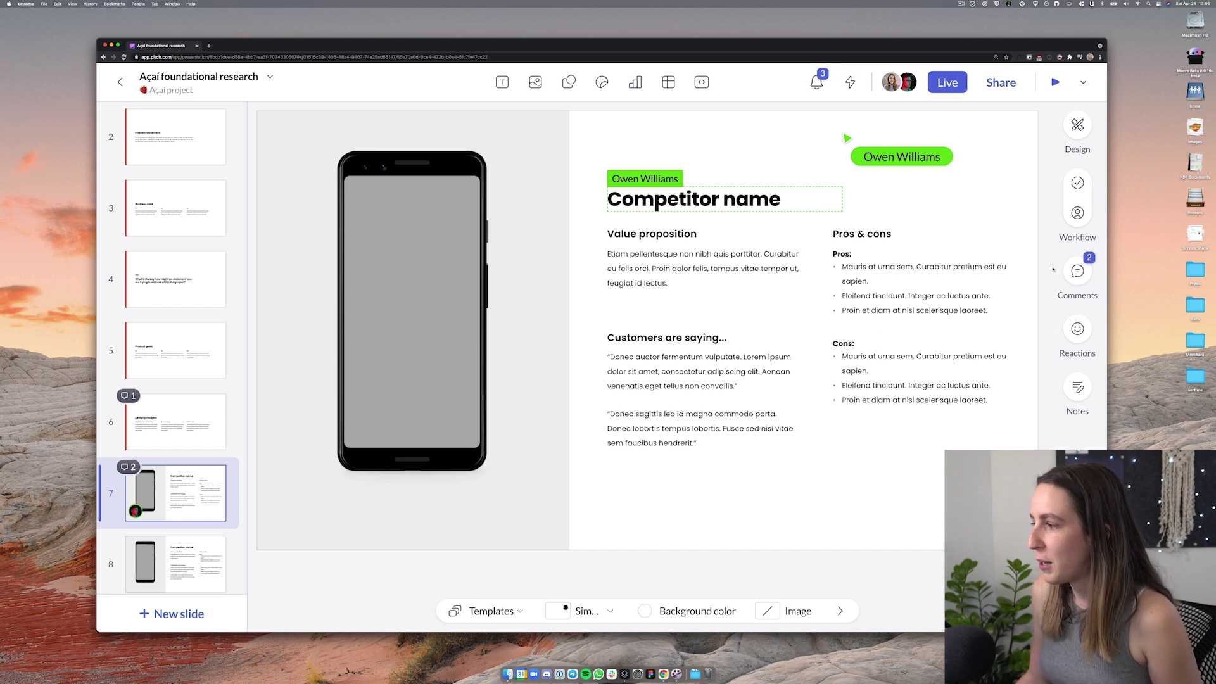
click(1078, 274)
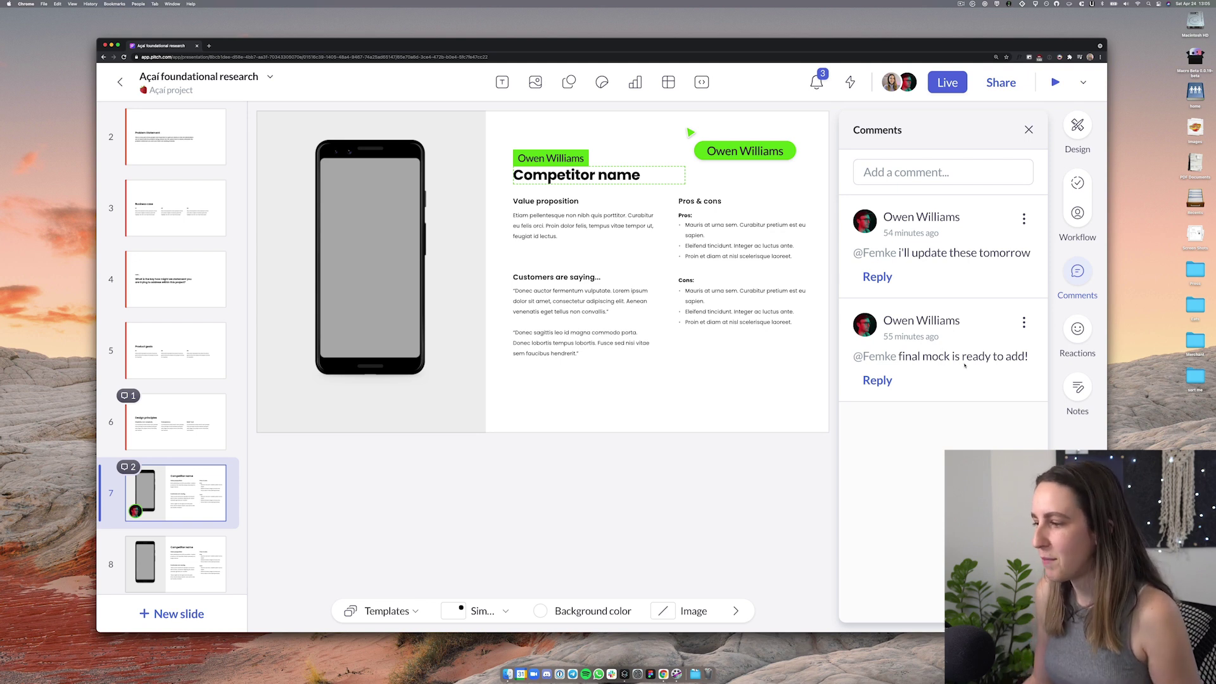
Select the phone mockup and Competitor name heading, then close the comments panel
click(367, 186)
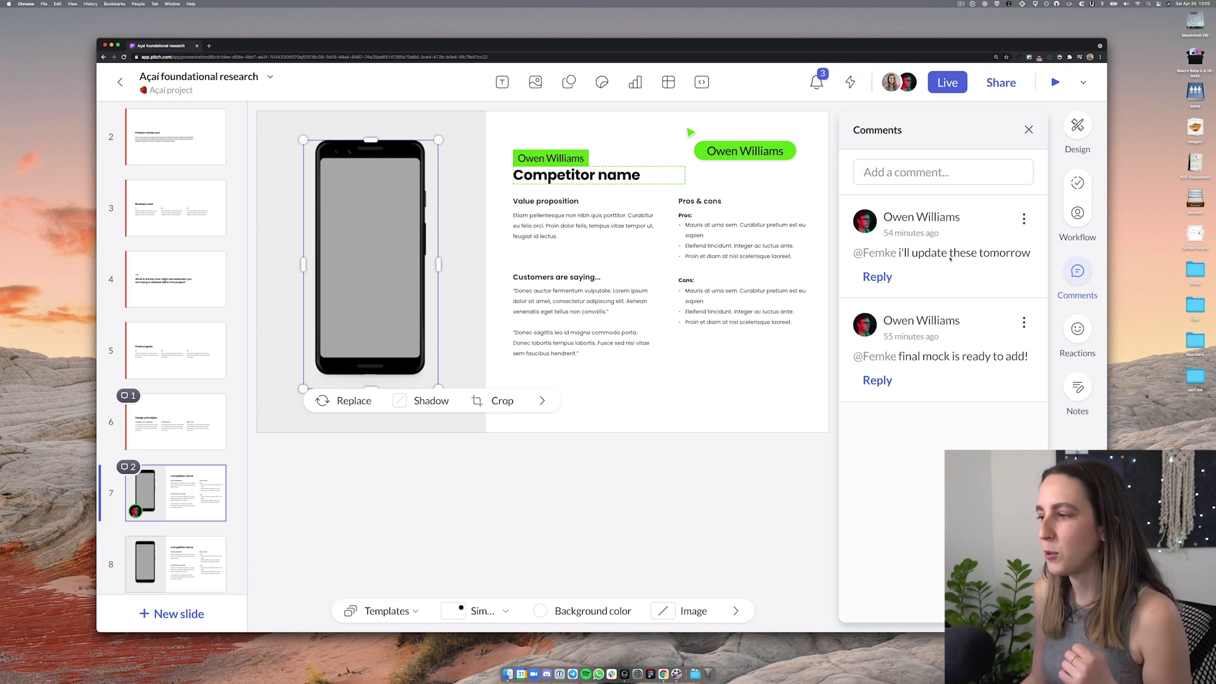
click(580, 176)
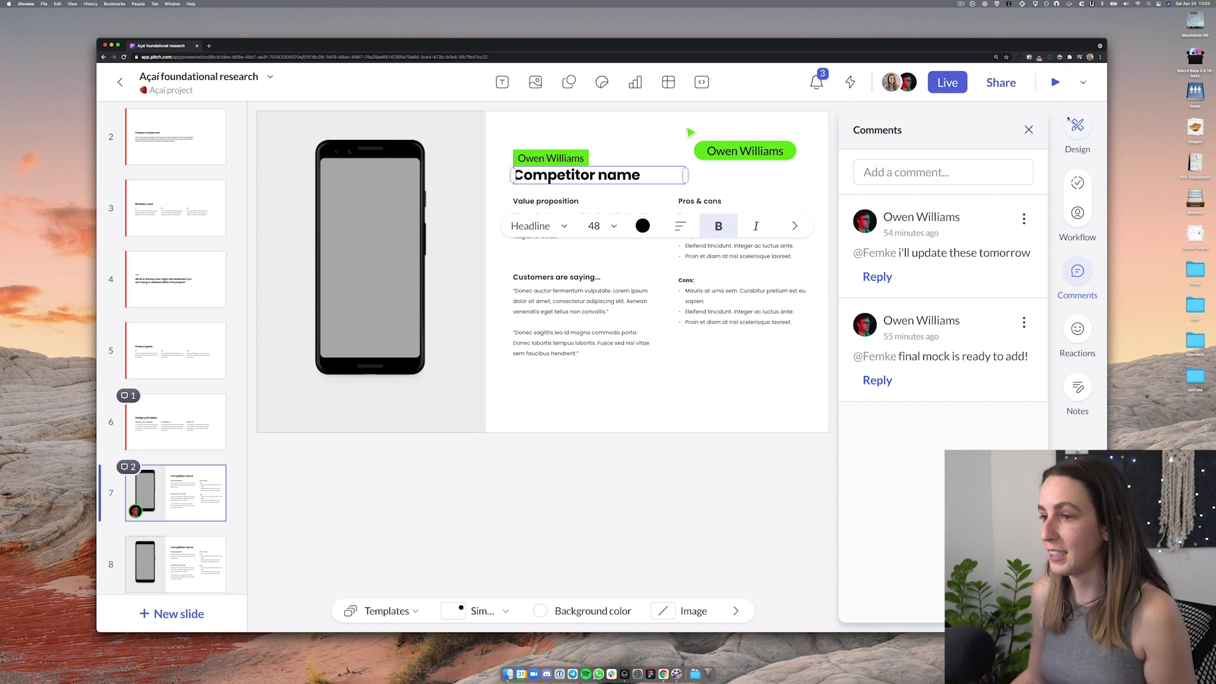
click(1028, 129)
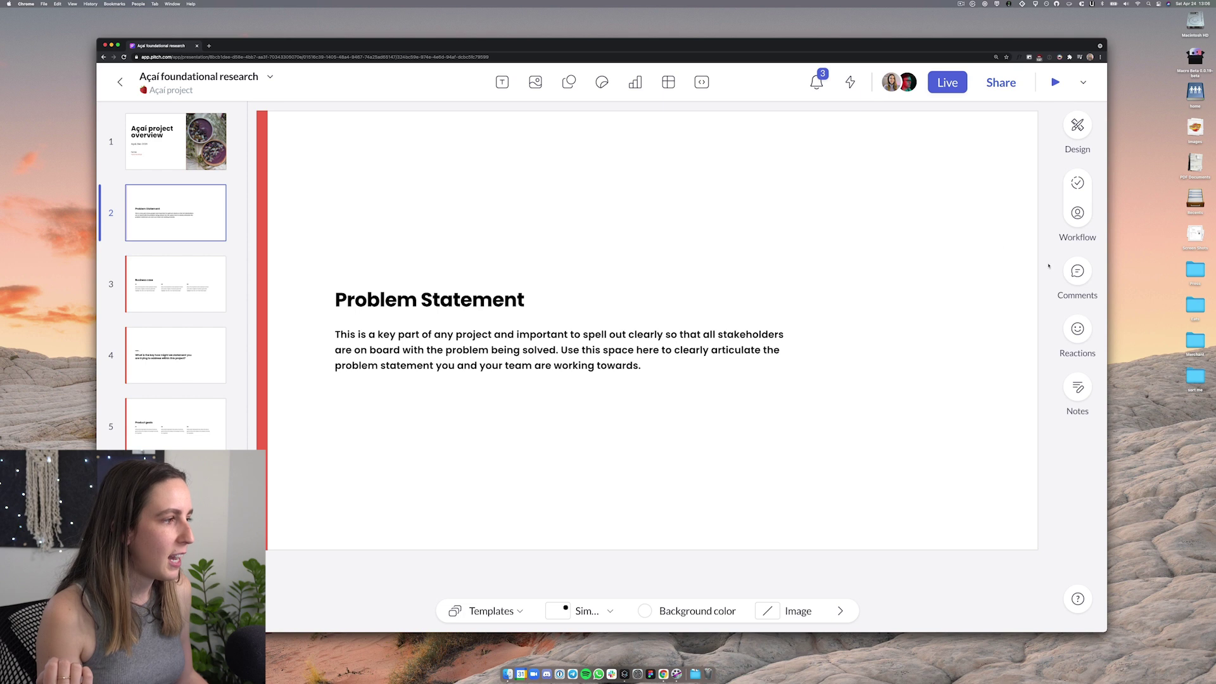
Cycle slide 2's status through To do, In progress and Done, leaving it In progress
click(1078, 184)
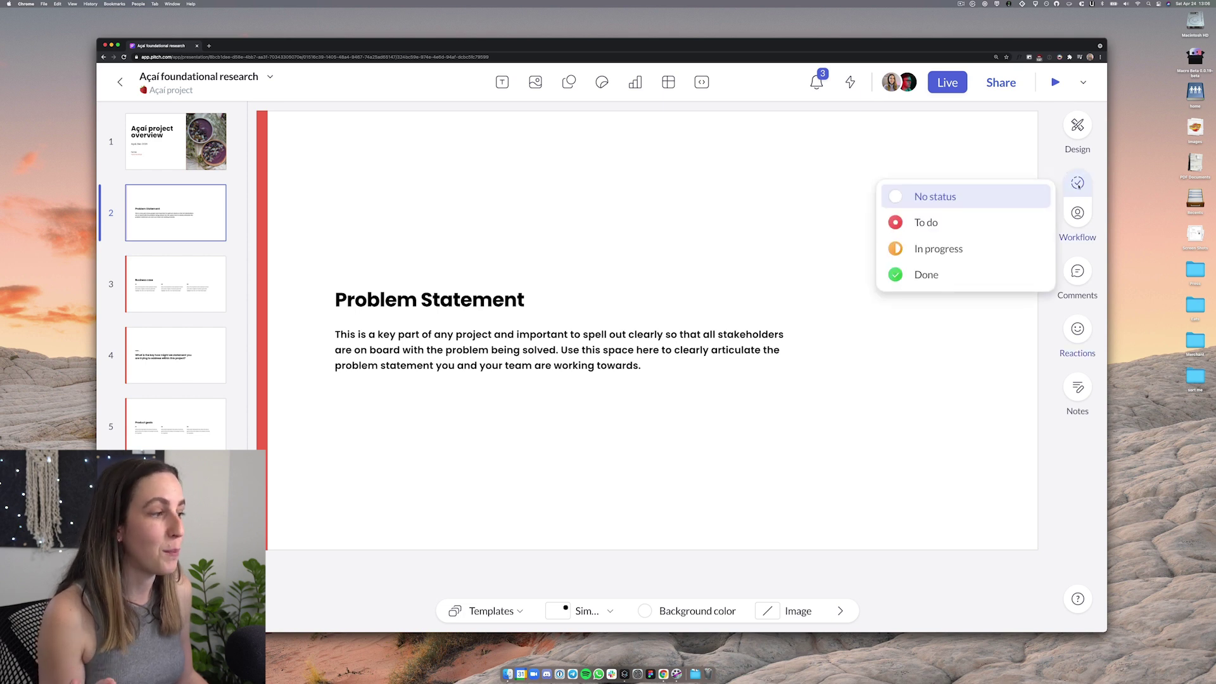
click(944, 221)
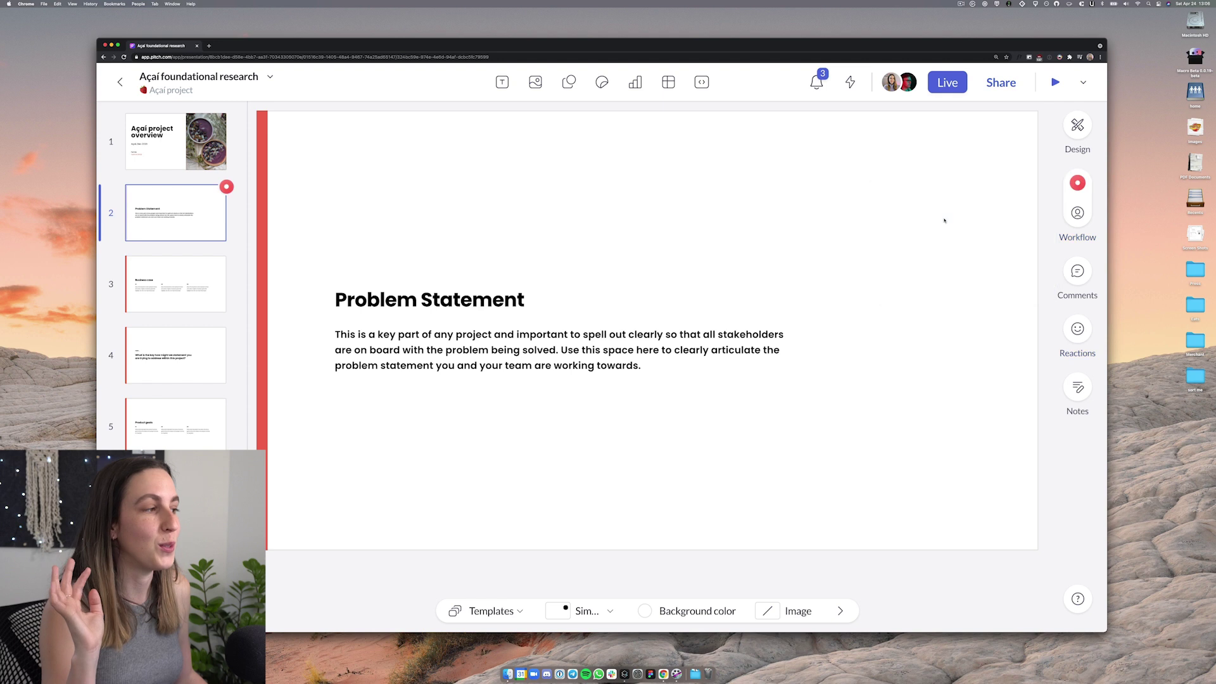
click(1076, 183)
click(992, 249)
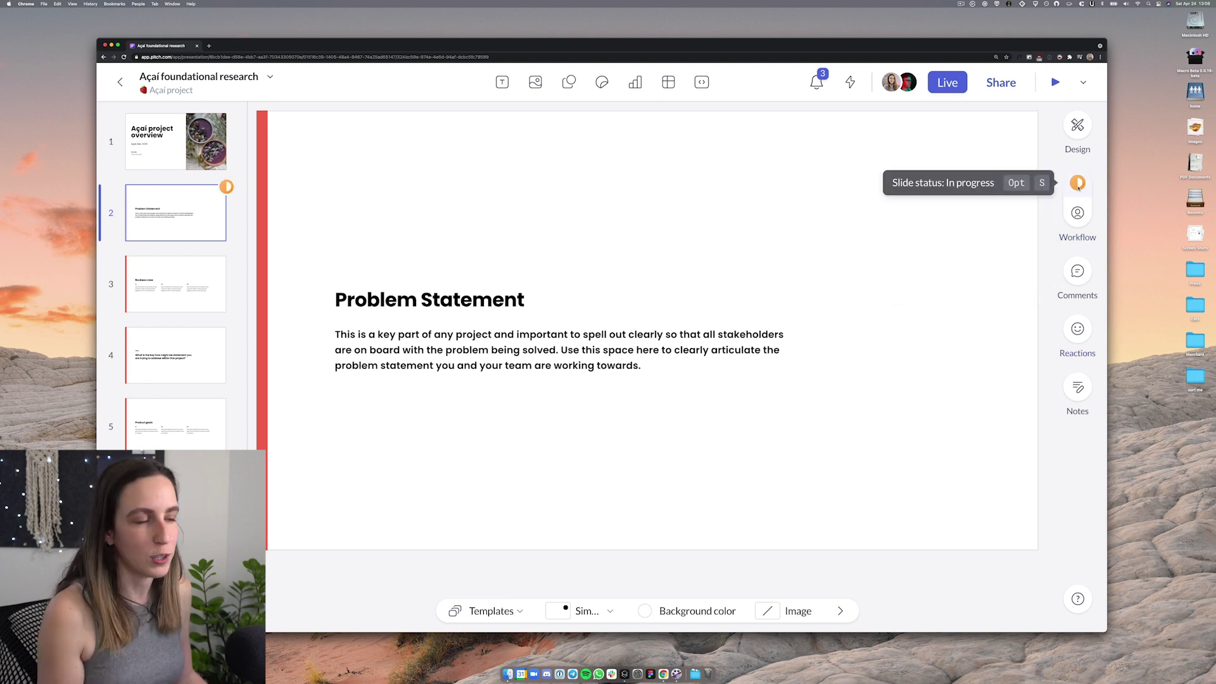
click(1077, 183)
click(1000, 268)
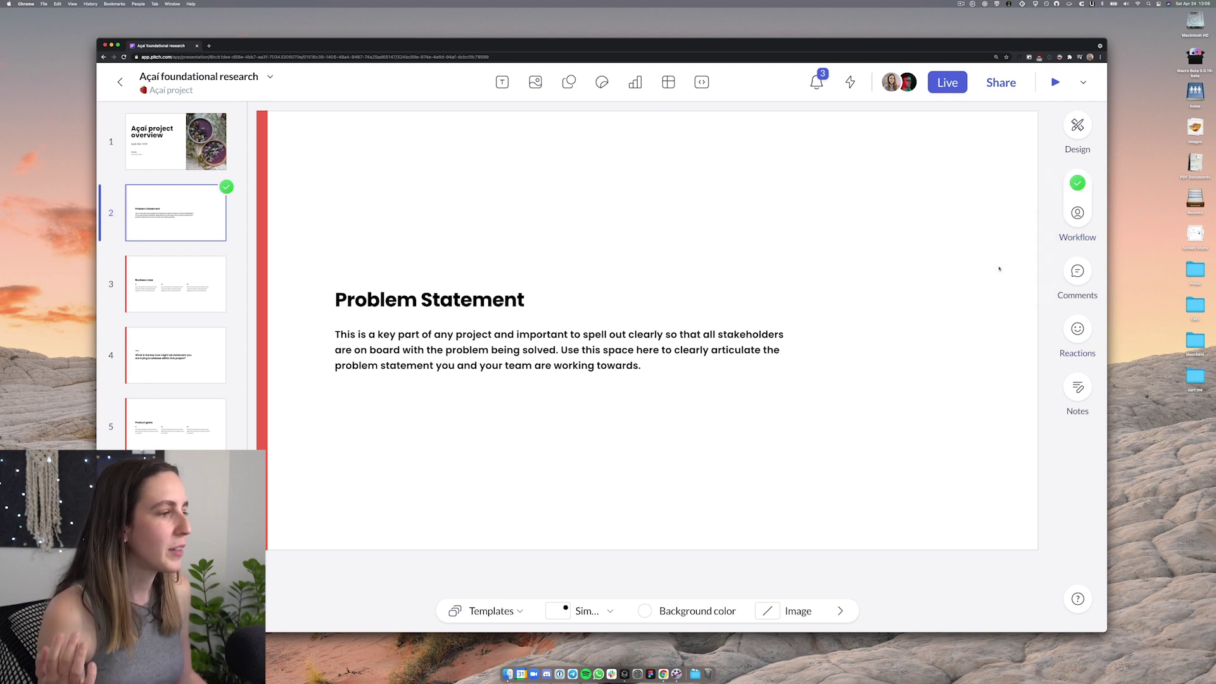
click(1077, 183)
click(977, 249)
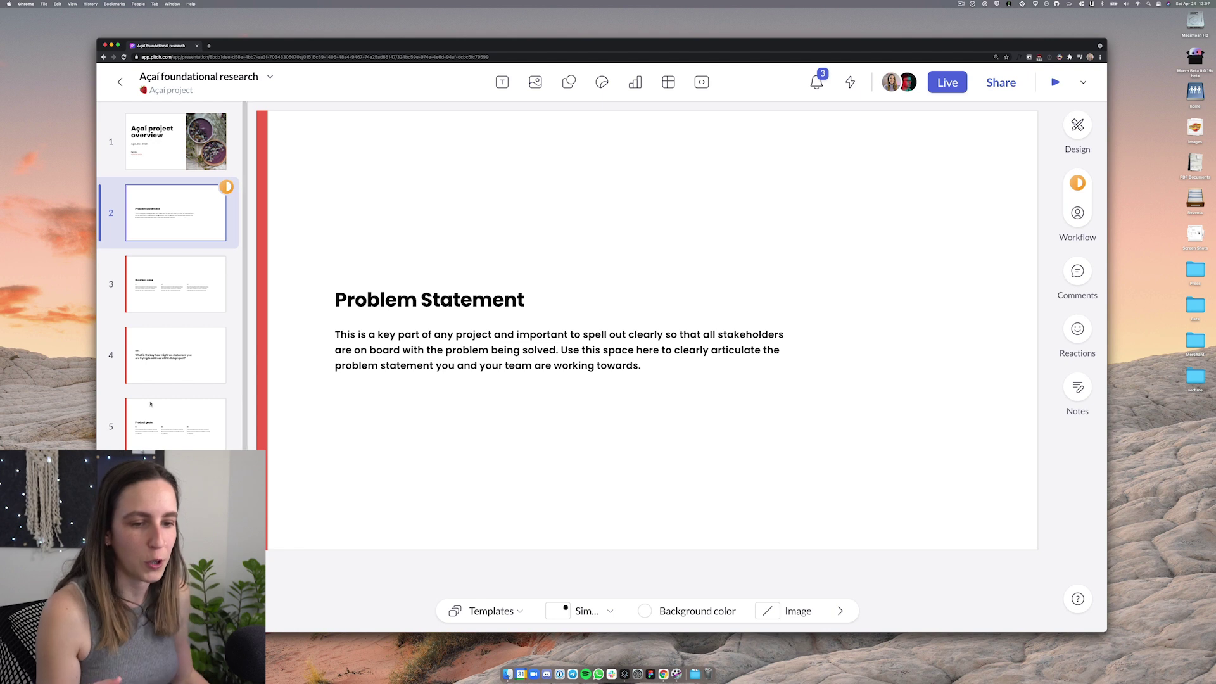
click(175, 418)
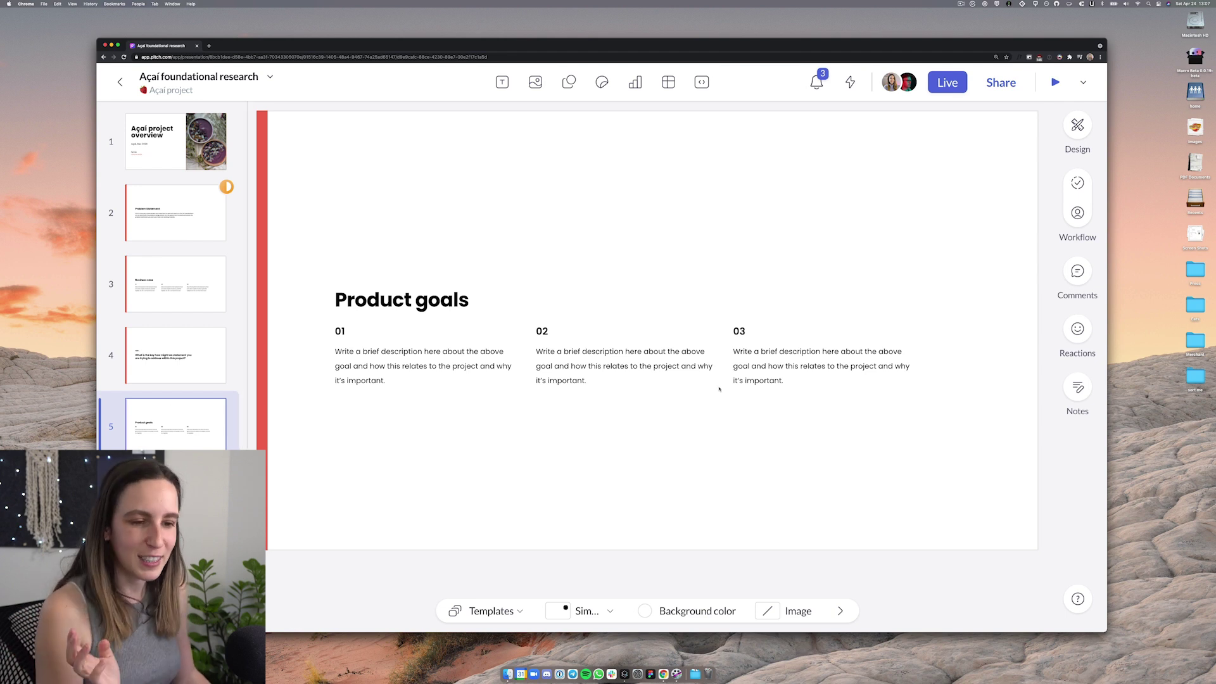
Assign slide 5 to a teammate and mark it To do
click(1077, 213)
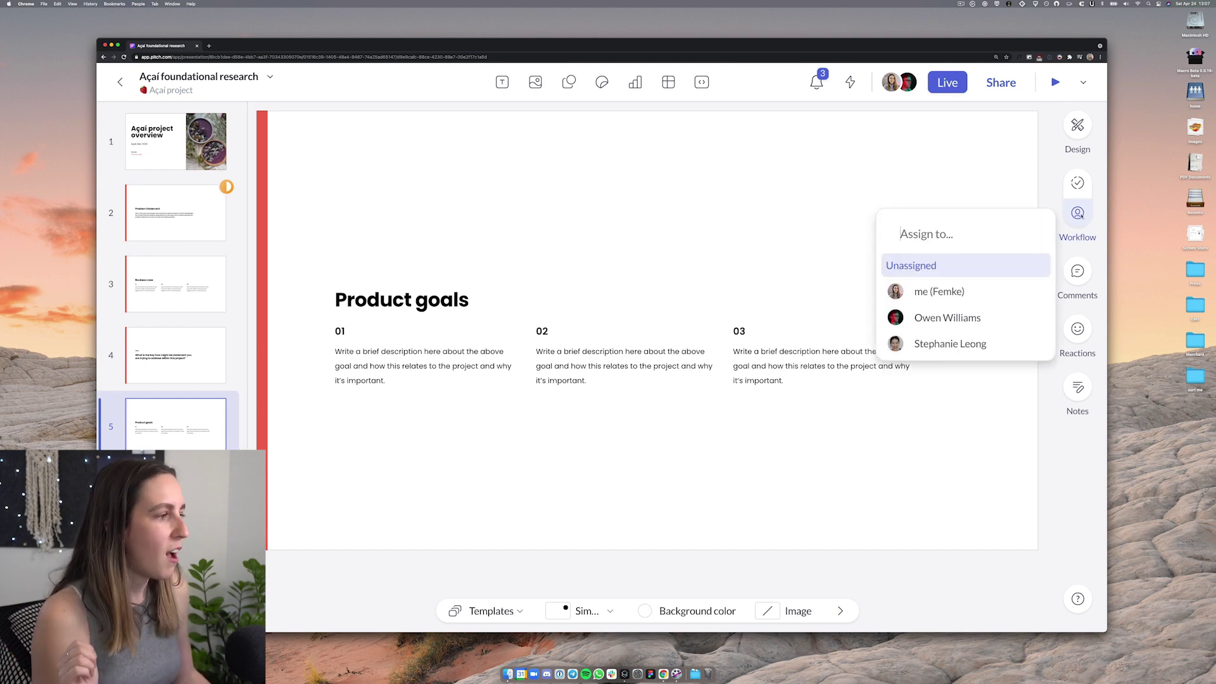
click(937, 343)
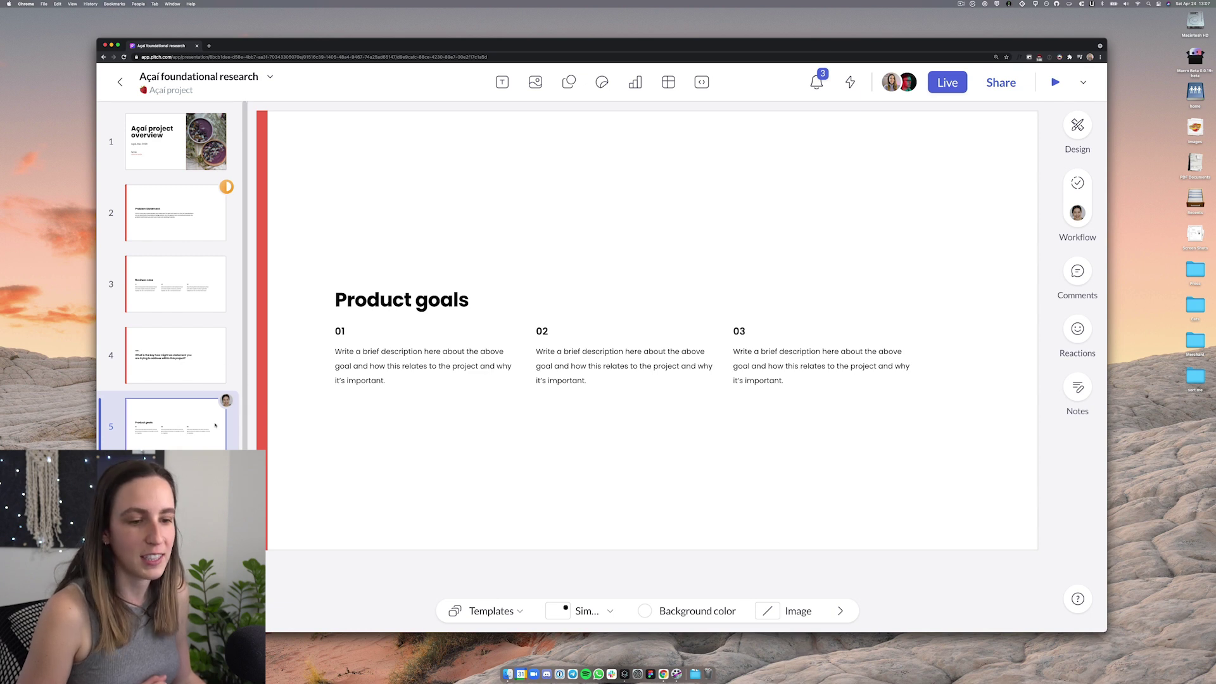
click(1077, 183)
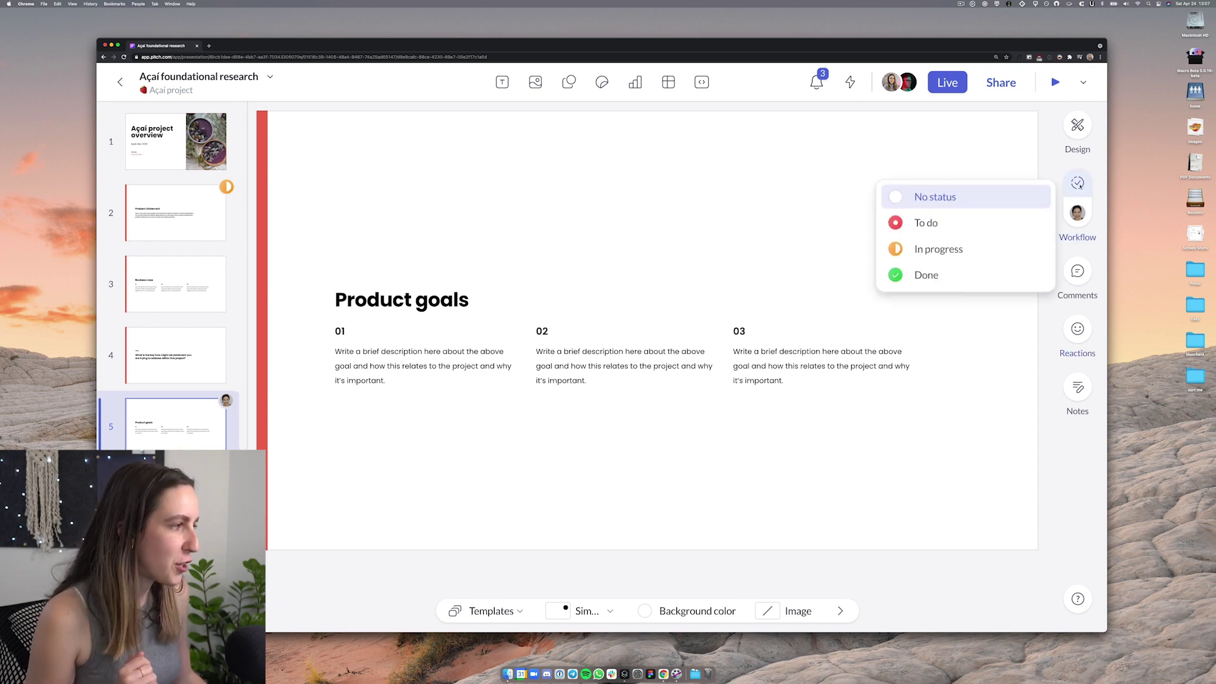
click(973, 225)
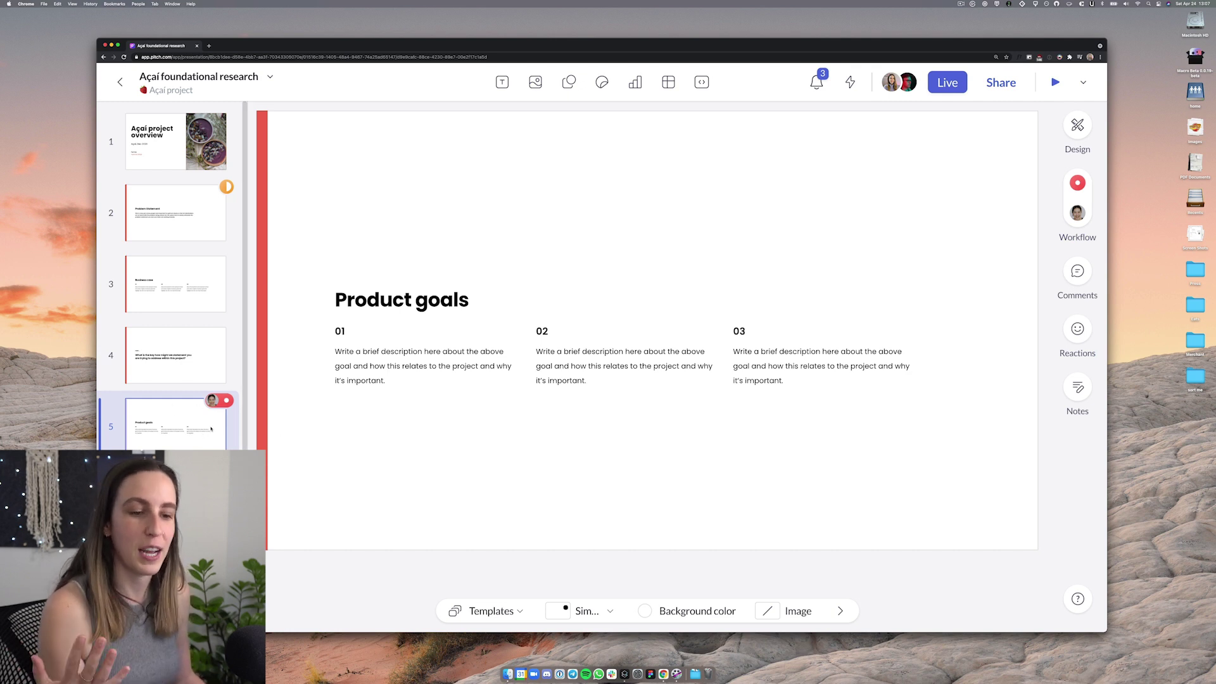
click(197, 368)
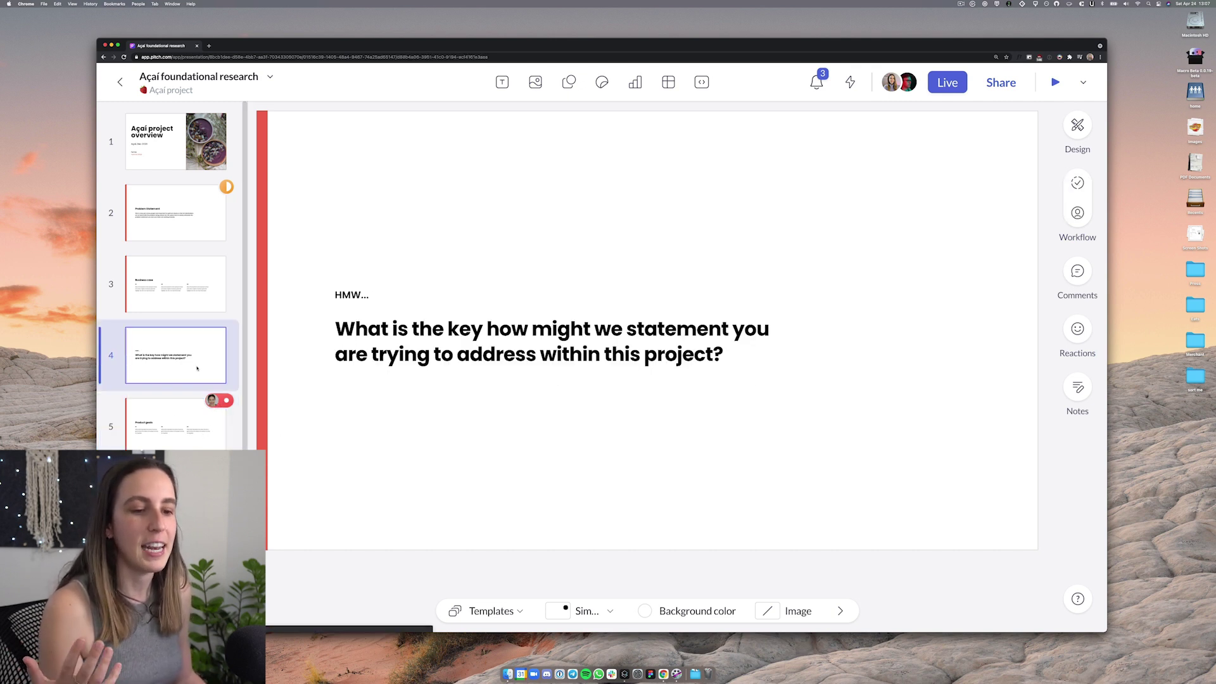